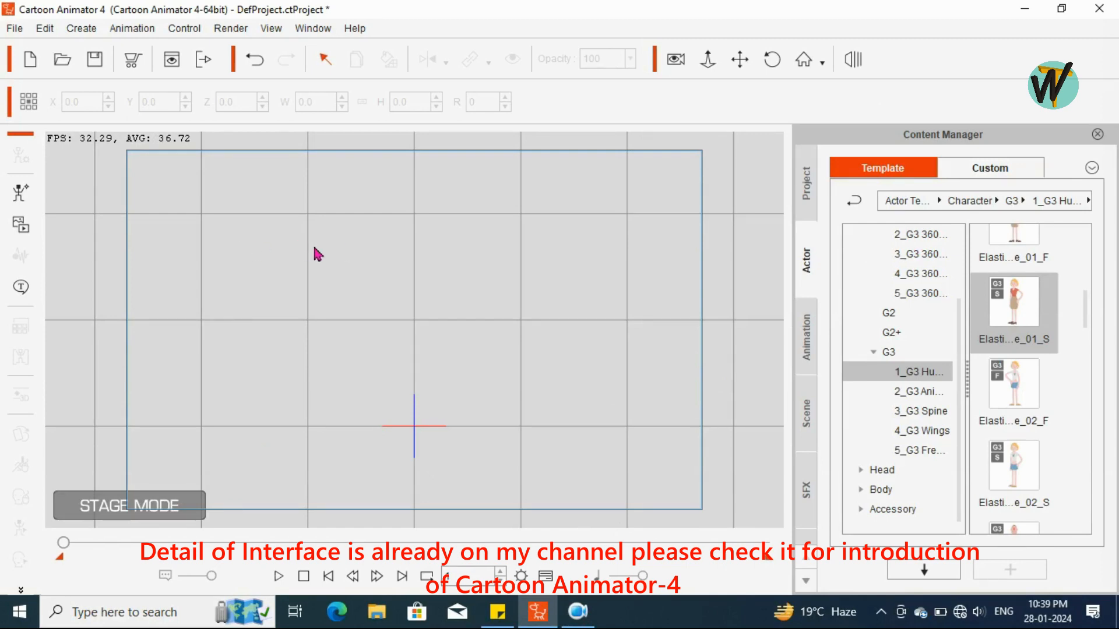
# Show the project templates in the Content Manager and open the Timeline.
pyautogui.click(805, 193)
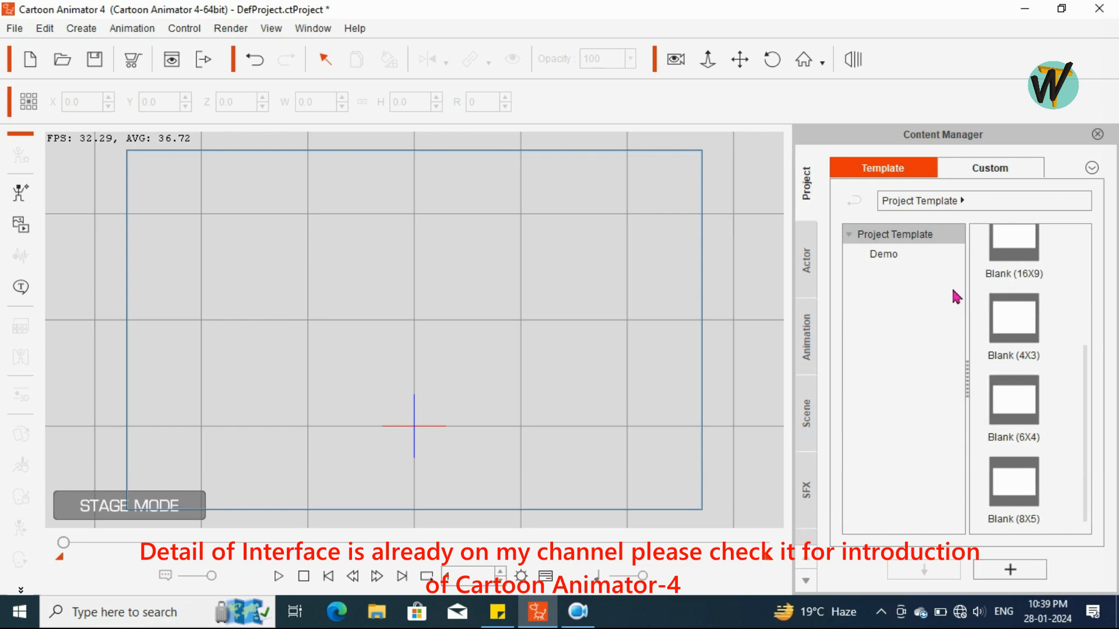
pyautogui.moveTo(1084, 369); pyautogui.dragTo(1084, 264)
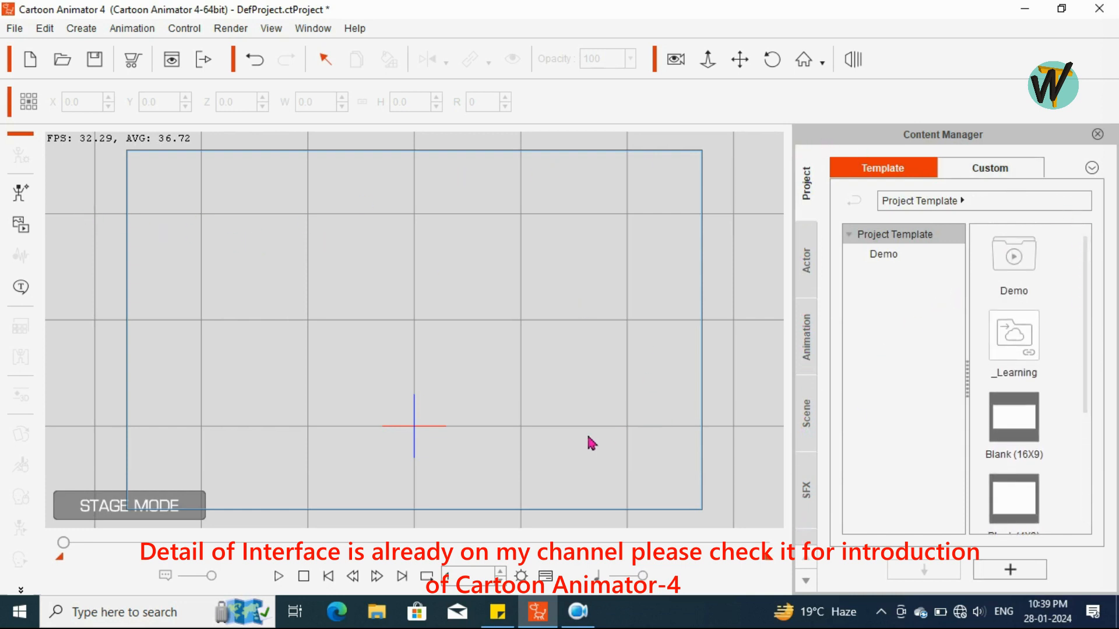
pyautogui.click(547, 577)
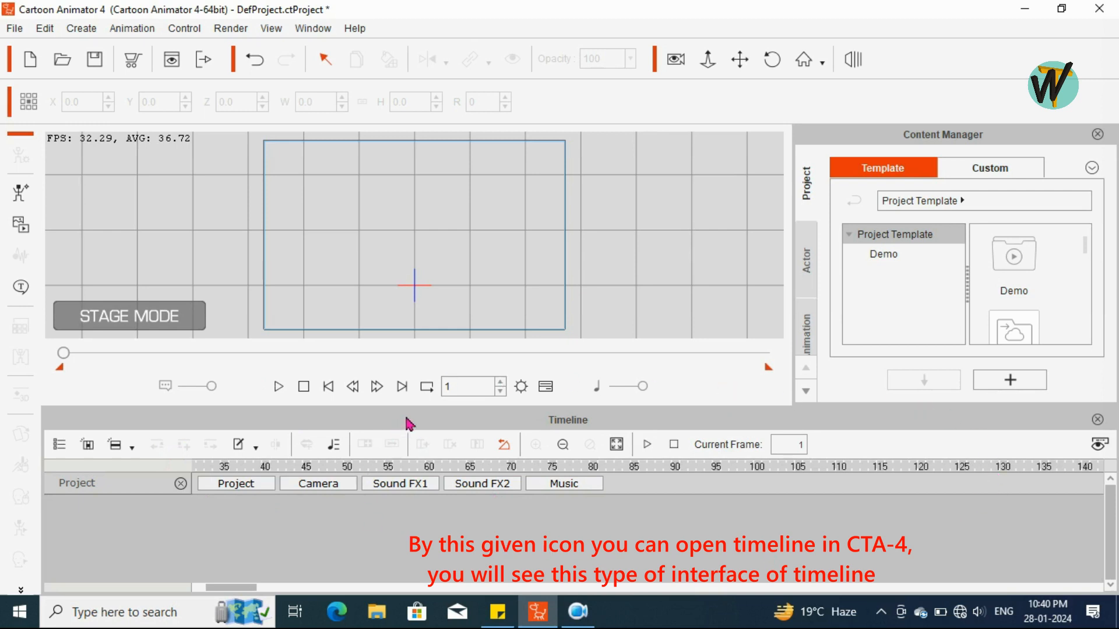
# Undock the Timeline above the stage, try to stretch it taller, and dock it back below the playback controls.
pyautogui.moveTo(410, 418); pyautogui.dragTo(387, 30)
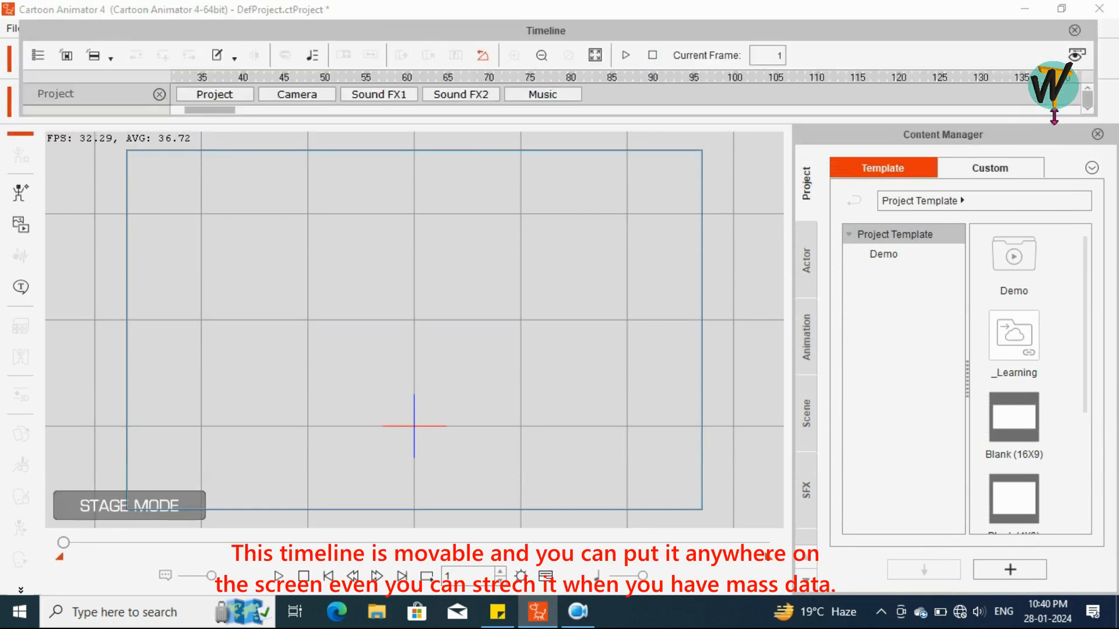
pyautogui.click(621, 113)
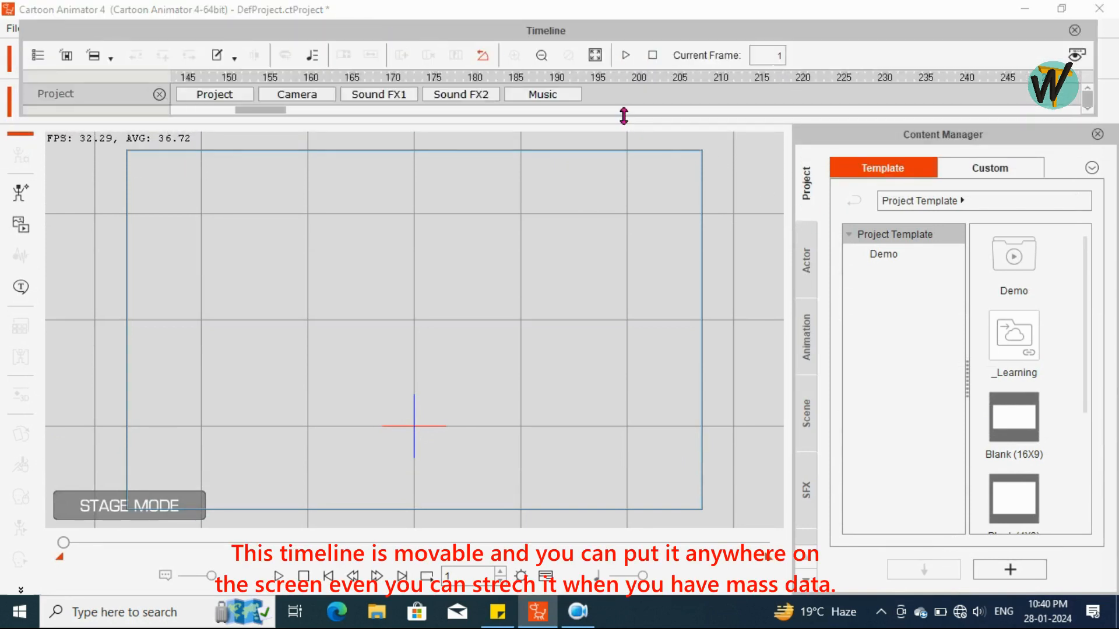
pyautogui.moveTo(626, 116); pyautogui.dragTo(593, 235)
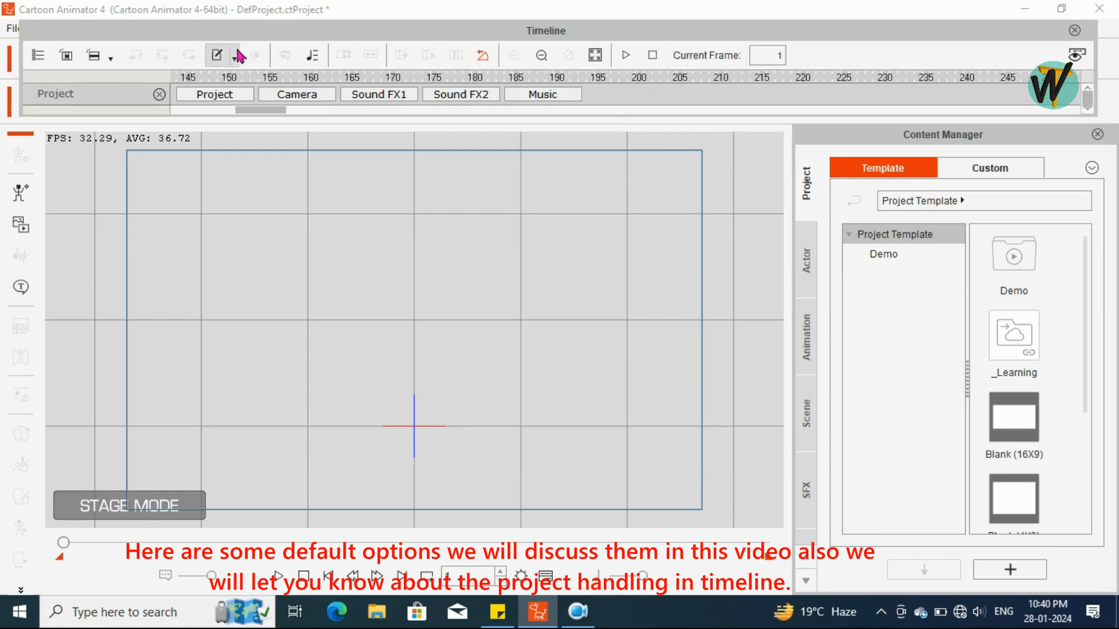
pyautogui.moveTo(656, 35); pyautogui.dragTo(637, 535)
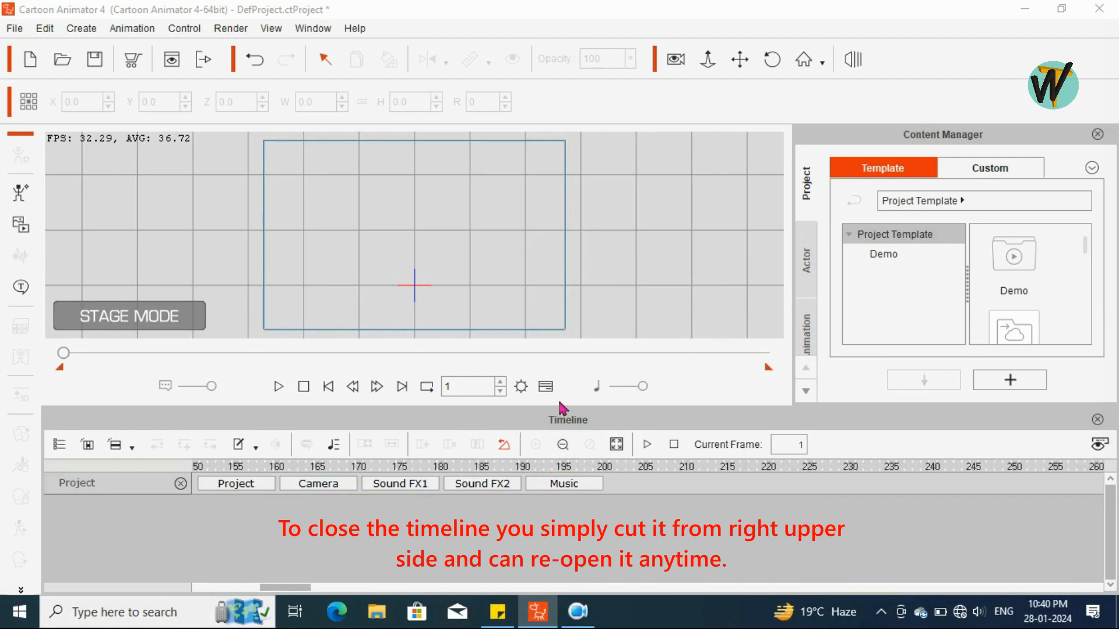
# Close the Timeline and reopen it.
pyautogui.click(1098, 421)
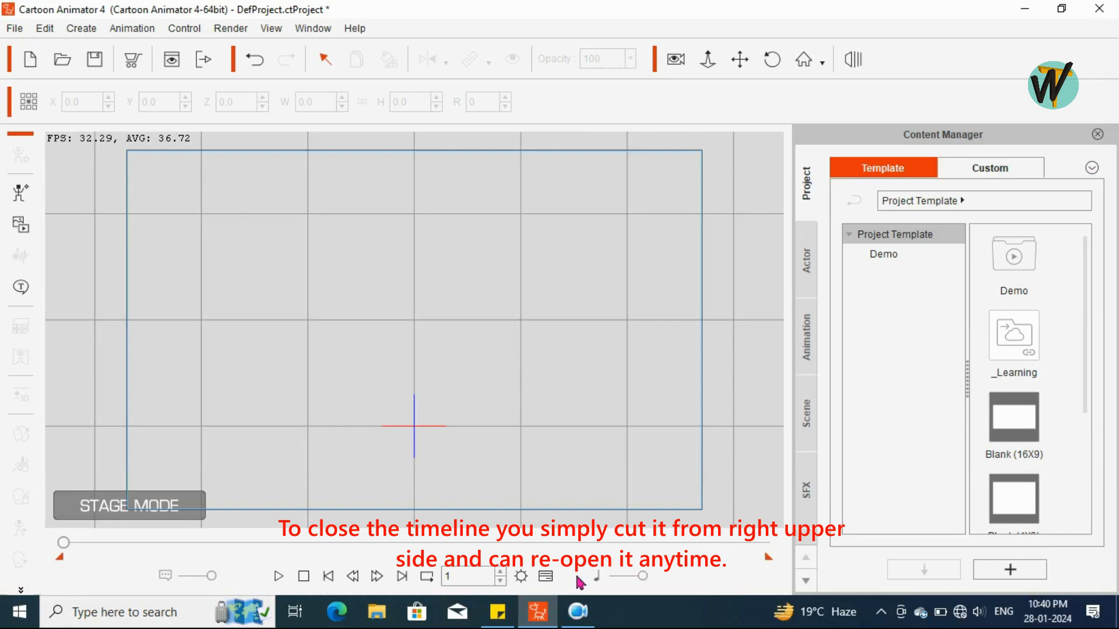
pyautogui.click(543, 578)
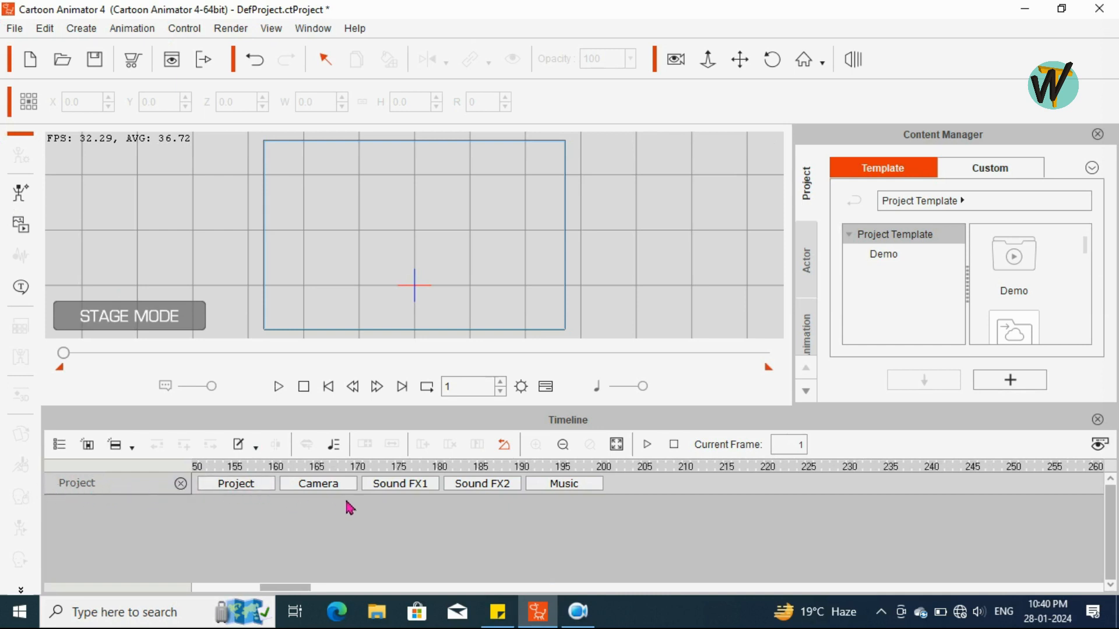
# Show the project's Camera, Sound FX1, Sound FX2 and Music tracks in the Timeline.
pyautogui.click(241, 493)
pyautogui.click(241, 488)
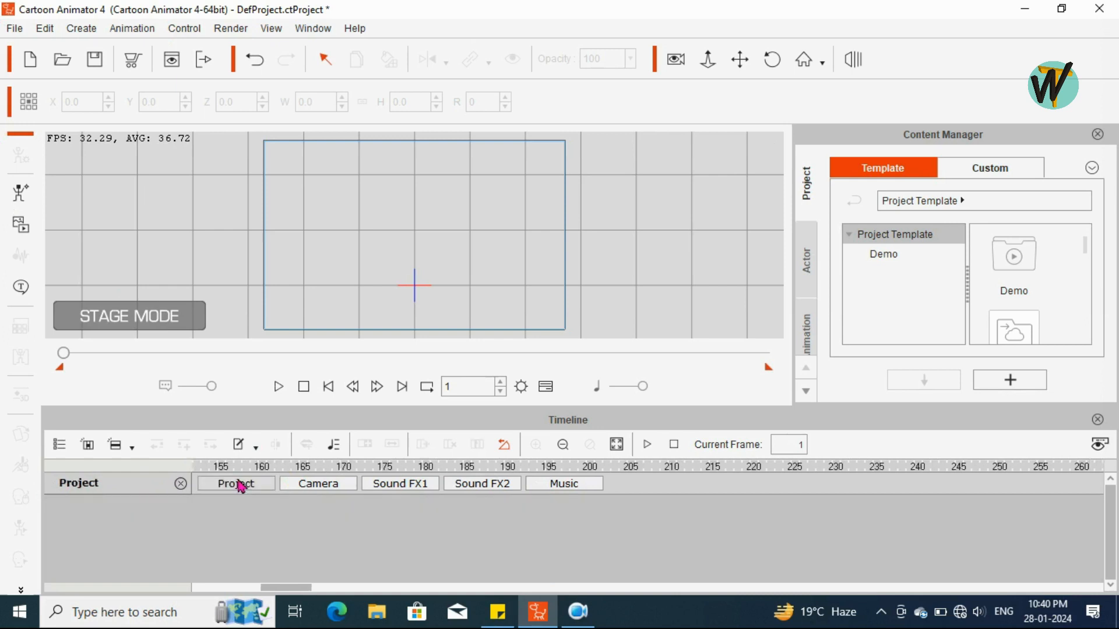
pyautogui.click(316, 486)
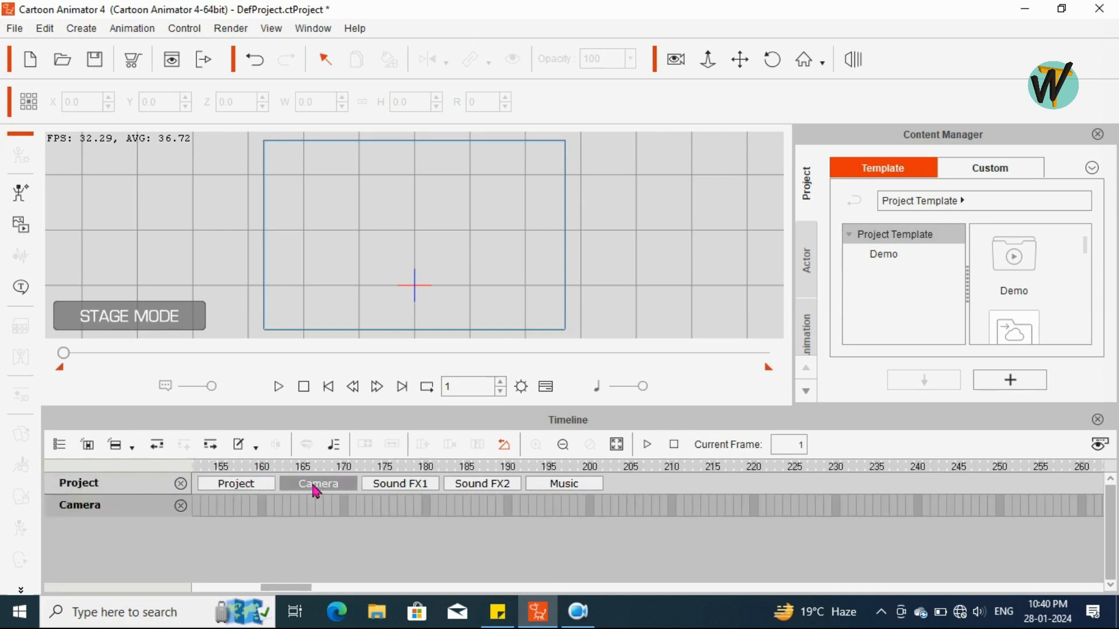
pyautogui.click(390, 490)
pyautogui.click(489, 489)
pyautogui.click(561, 488)
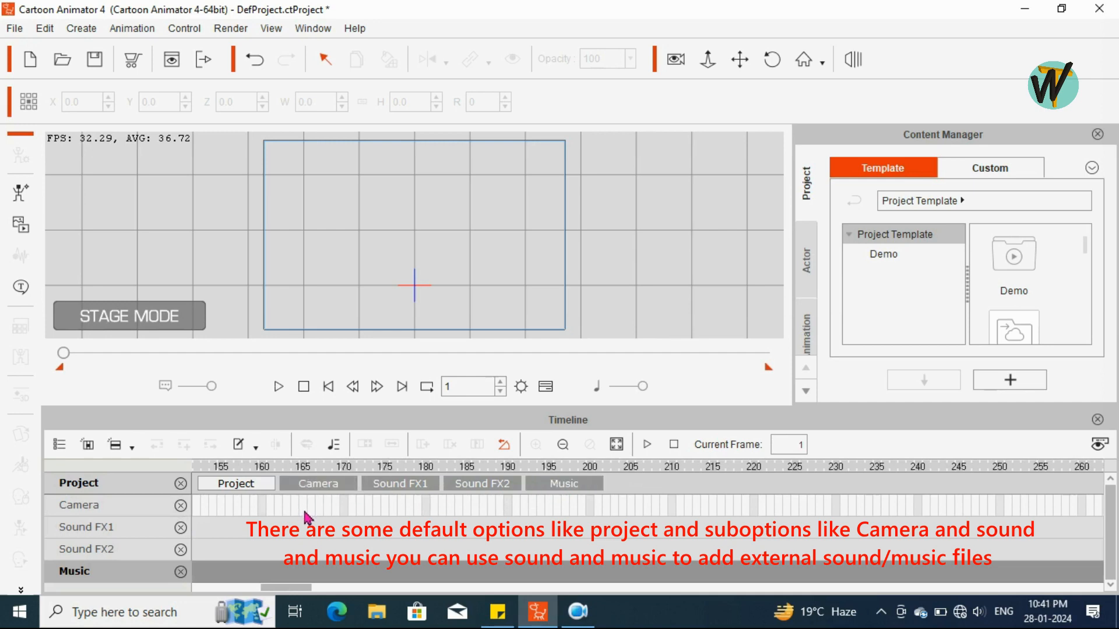
# Turn camera record mode on and back off at the start of the timeline.
pyautogui.moveTo(302, 591); pyautogui.dragTo(223, 590)
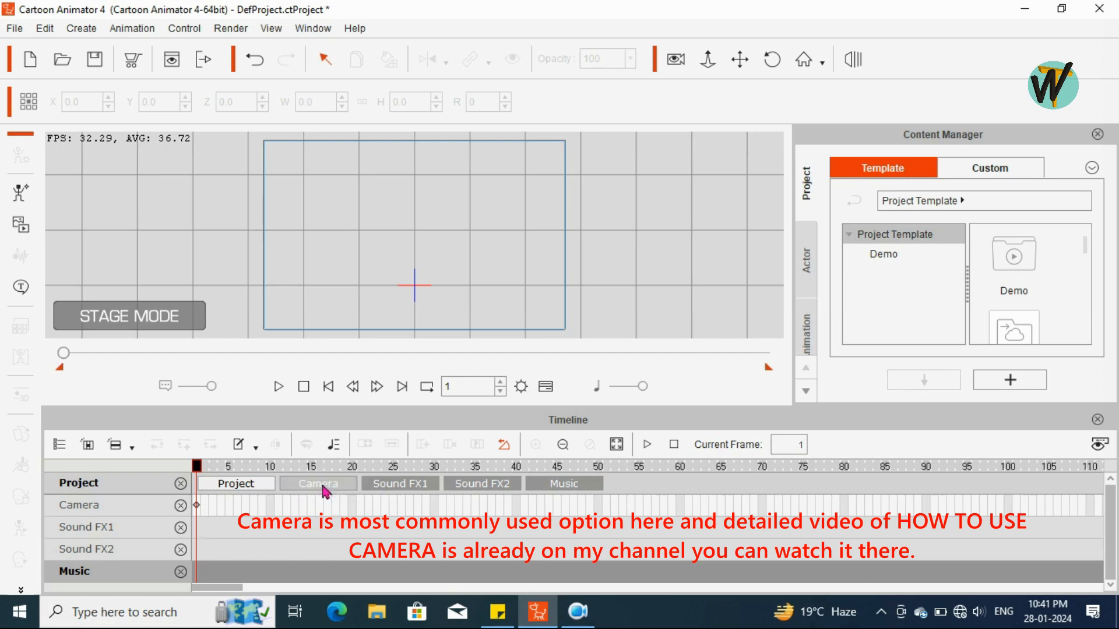
pyautogui.click(676, 59)
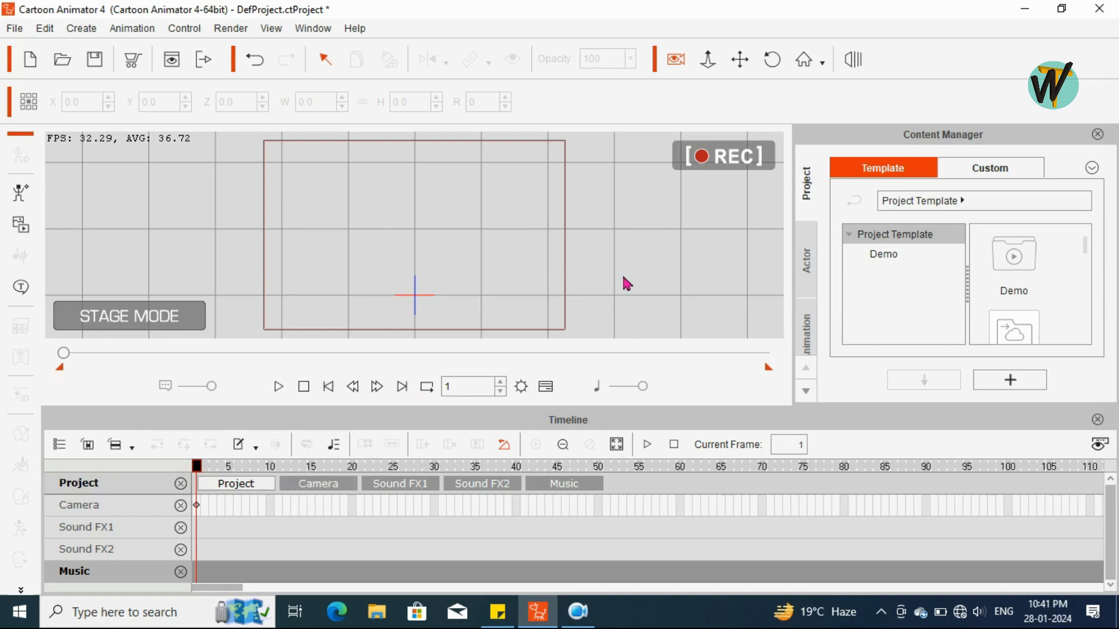
pyautogui.click(678, 62)
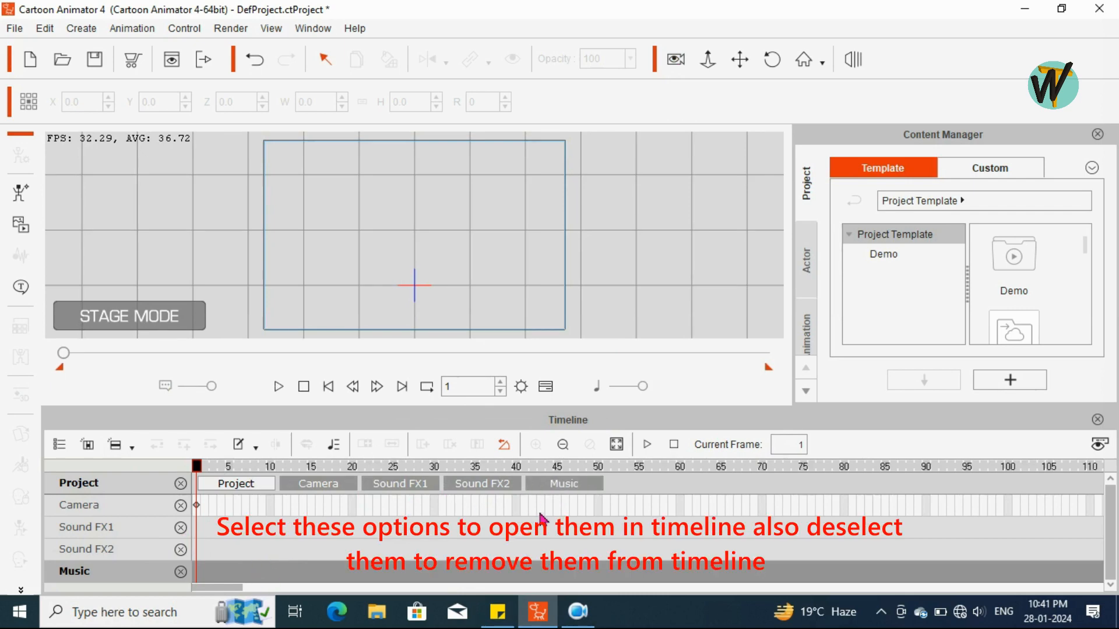
# Hide the project's Music, Sound FX2, Sound FX1 and Camera tracks from the Timeline.
pyautogui.click(556, 485)
pyautogui.click(501, 485)
pyautogui.click(427, 485)
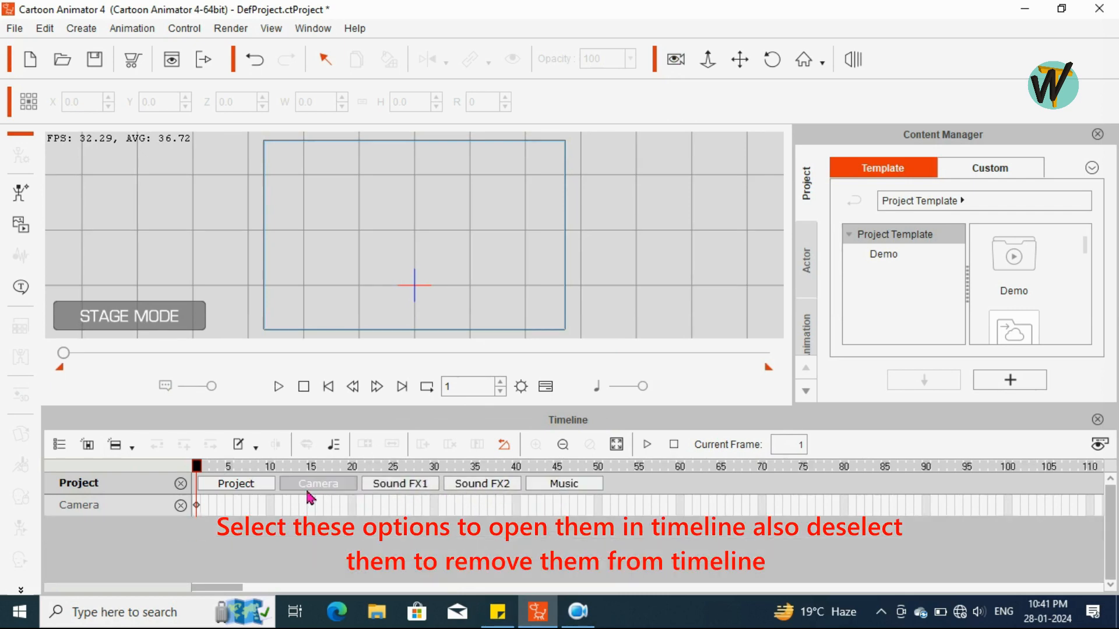
pyautogui.click(315, 485)
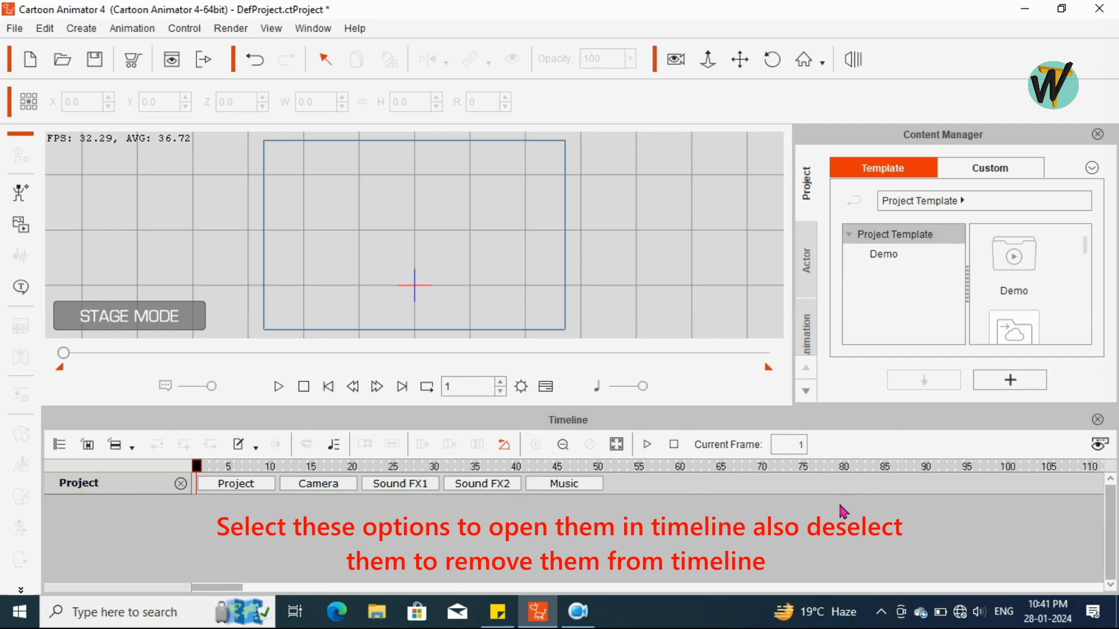
# Add the "Elasti…e_01_S" character from the 1_G3 Human actor templates to the stage.
pyautogui.click(808, 270)
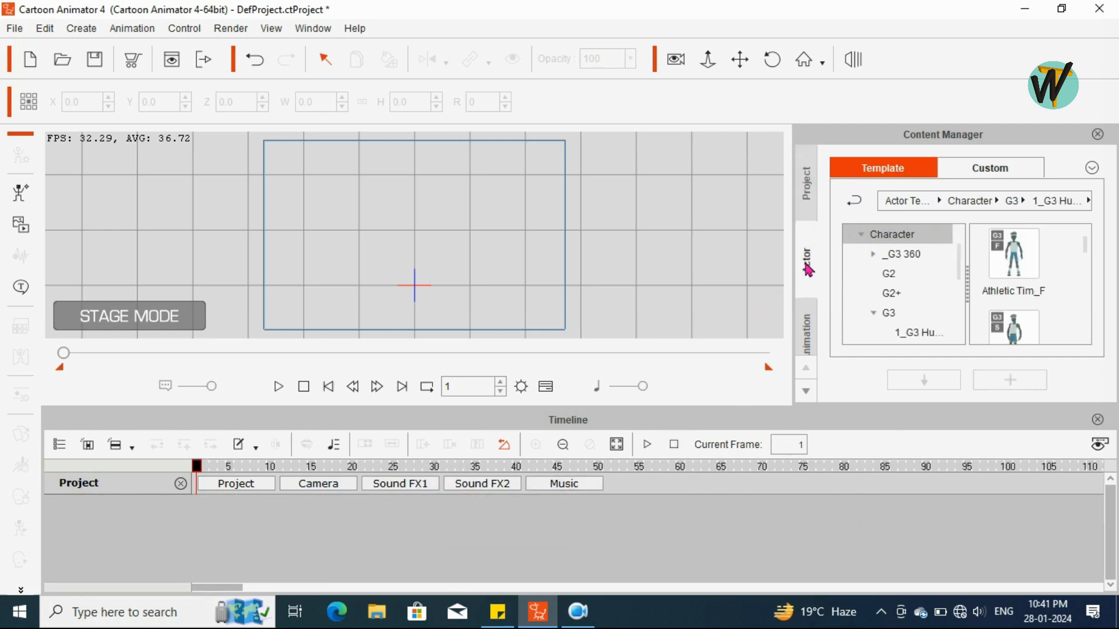
pyautogui.scroll(-3, 920, 293)
pyautogui.click(909, 275)
pyautogui.scroll(2, 906, 290)
pyautogui.scroll(-2, 909, 286)
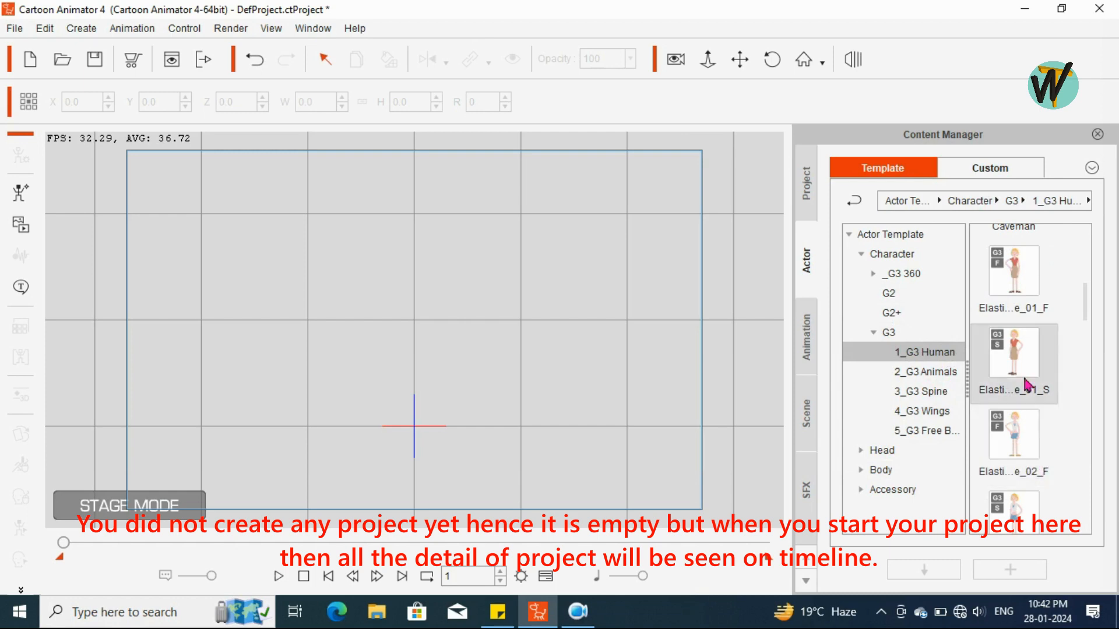
pyautogui.moveTo(1017, 349); pyautogui.dragTo(390, 318)
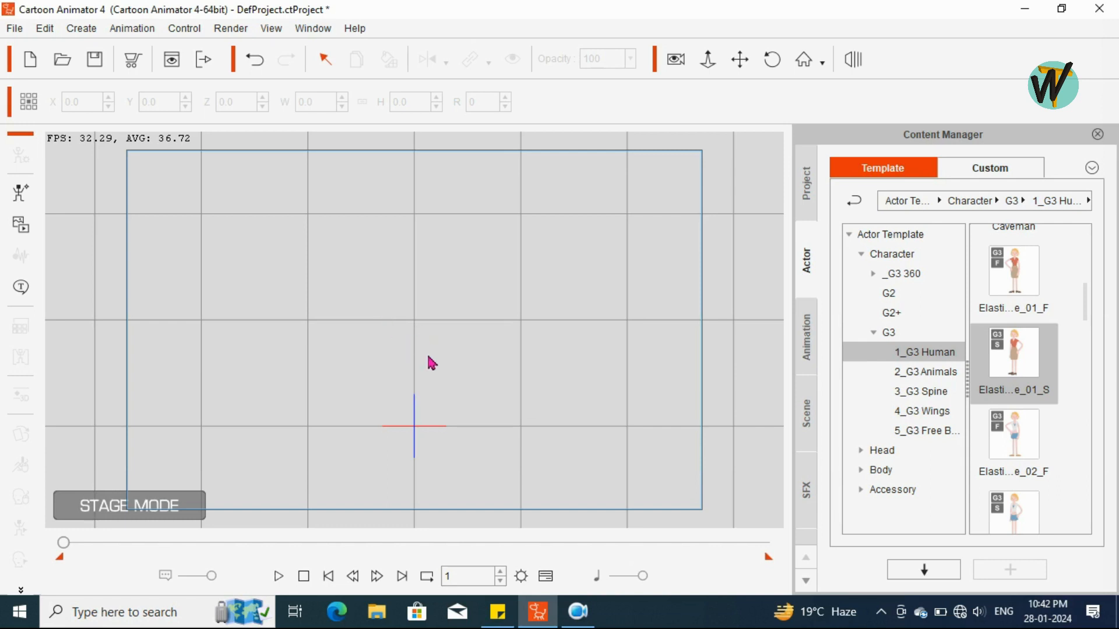
# Move the character lower inside the camera frame, to about X -16, Y -50.
pyautogui.moveTo(473, 433); pyautogui.dragTo(484, 445)
pyautogui.moveTo(407, 303); pyautogui.dragTo(411, 351)
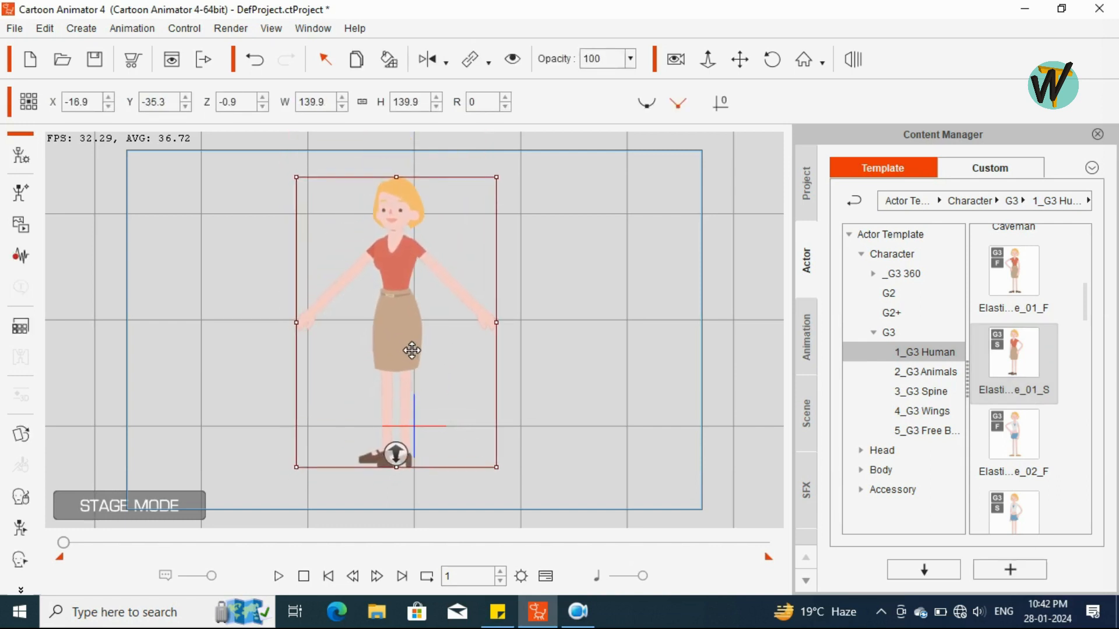
pyautogui.moveTo(412, 301); pyautogui.dragTo(411, 318)
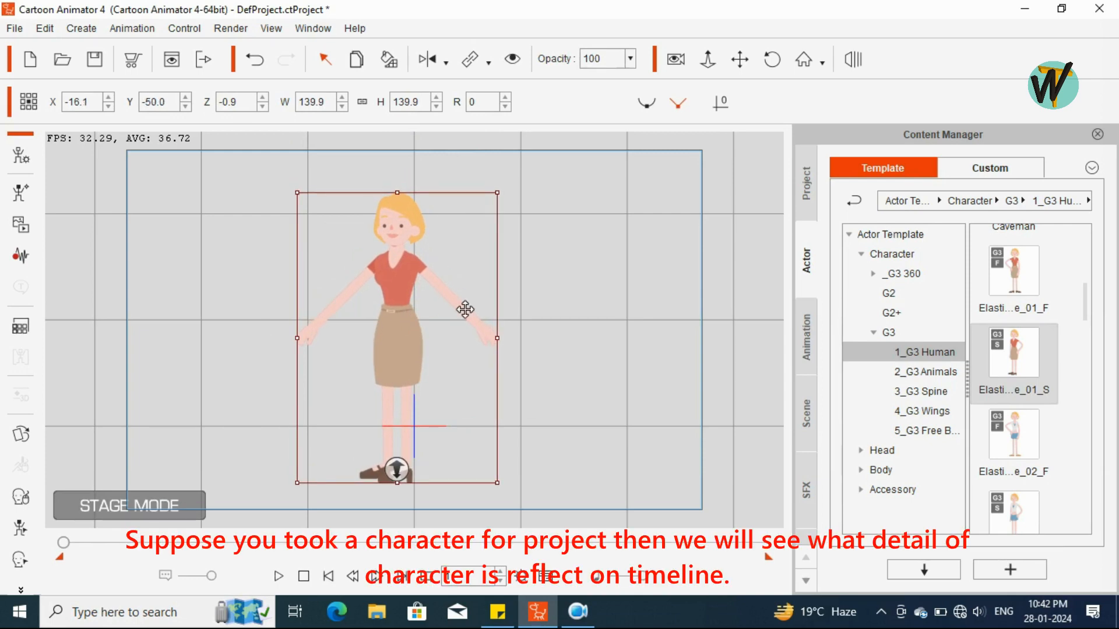
# Reopen the Timeline, then show and hide the character's Collect Clip track.
pyautogui.moveTo(539, 610)
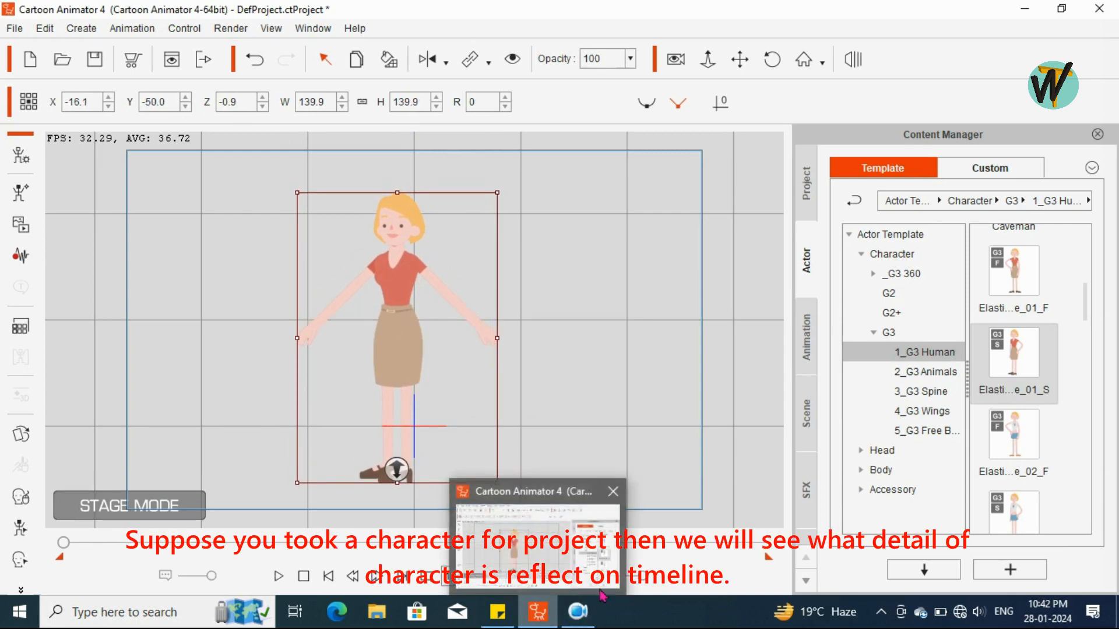
pyautogui.click(545, 576)
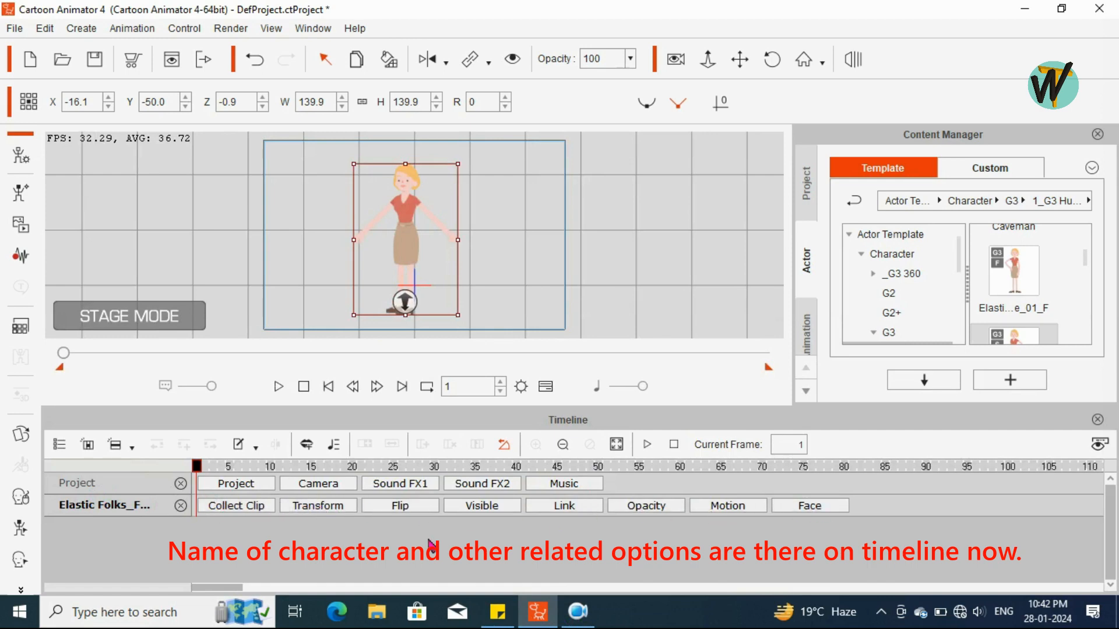
pyautogui.click(227, 507)
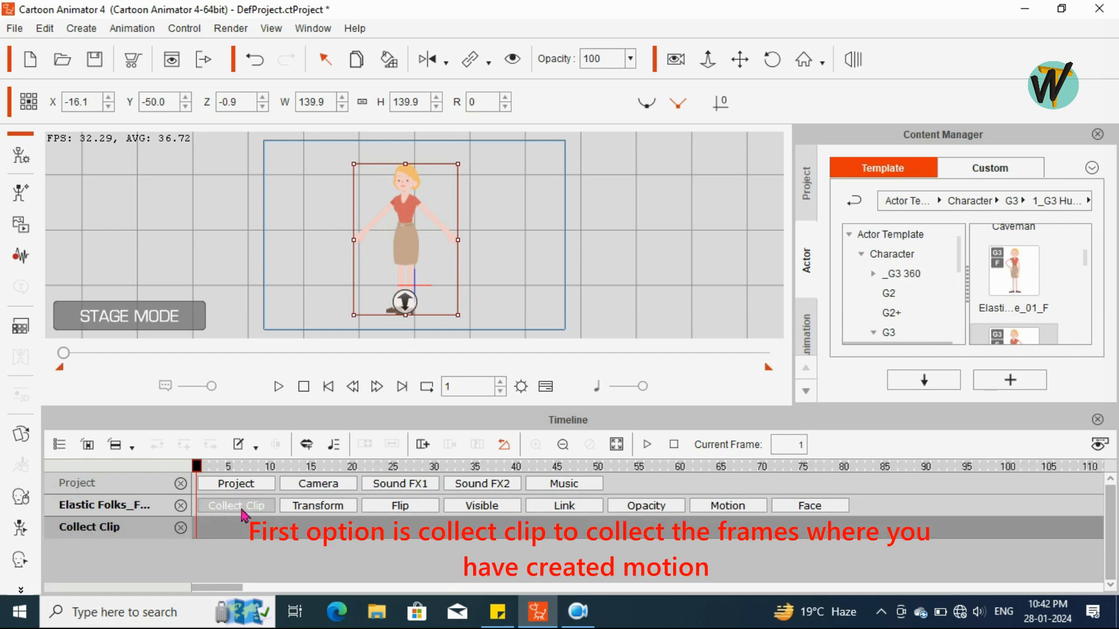
pyautogui.click(241, 507)
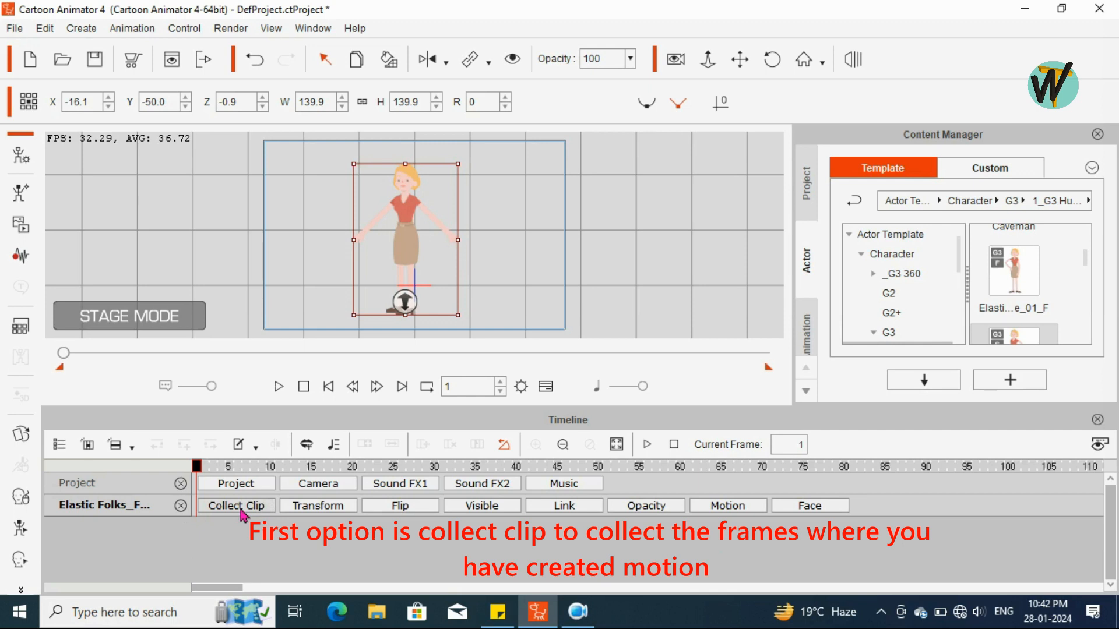
# Show the character's Transform and Motion tracks in the Timeline.
pyautogui.click(305, 507)
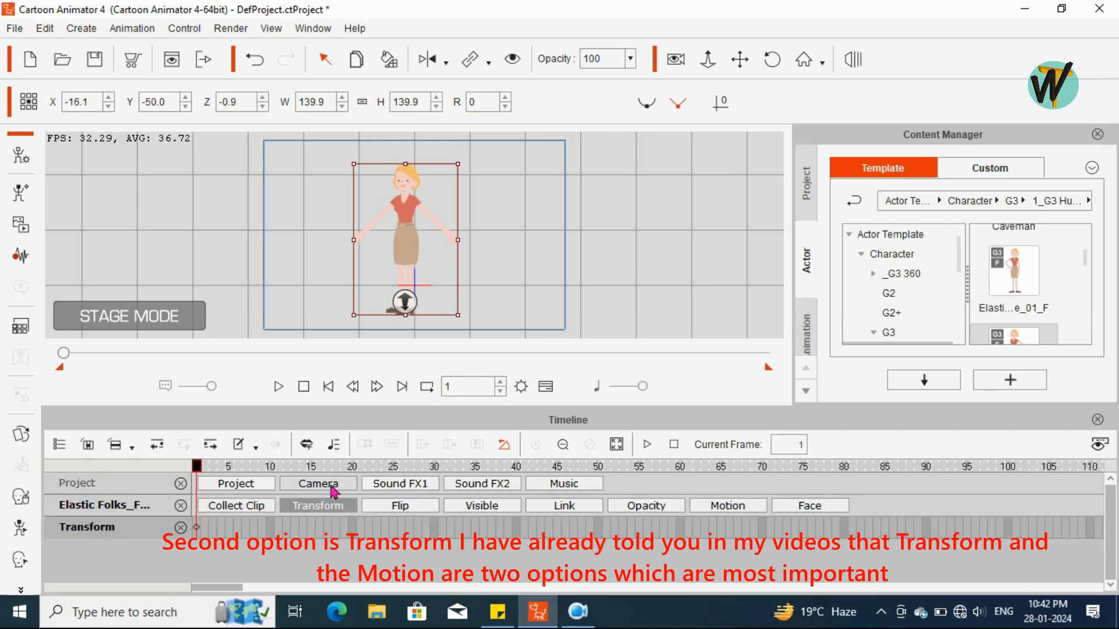
pyautogui.click(723, 507)
pyautogui.scroll(-1, 315, 518)
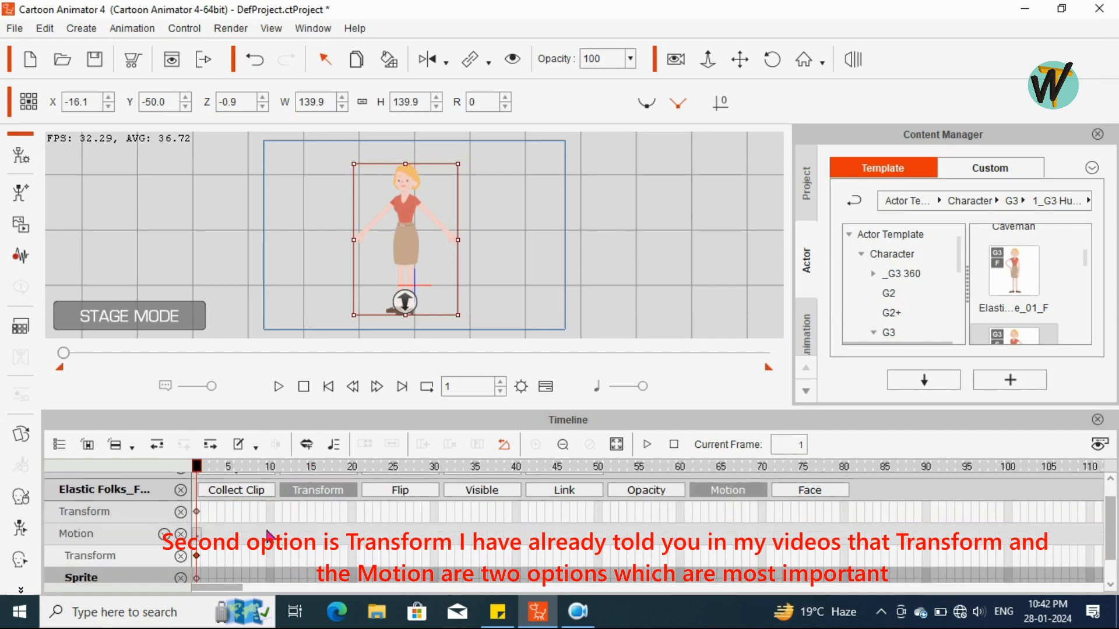
pyautogui.scroll(1, 354, 524)
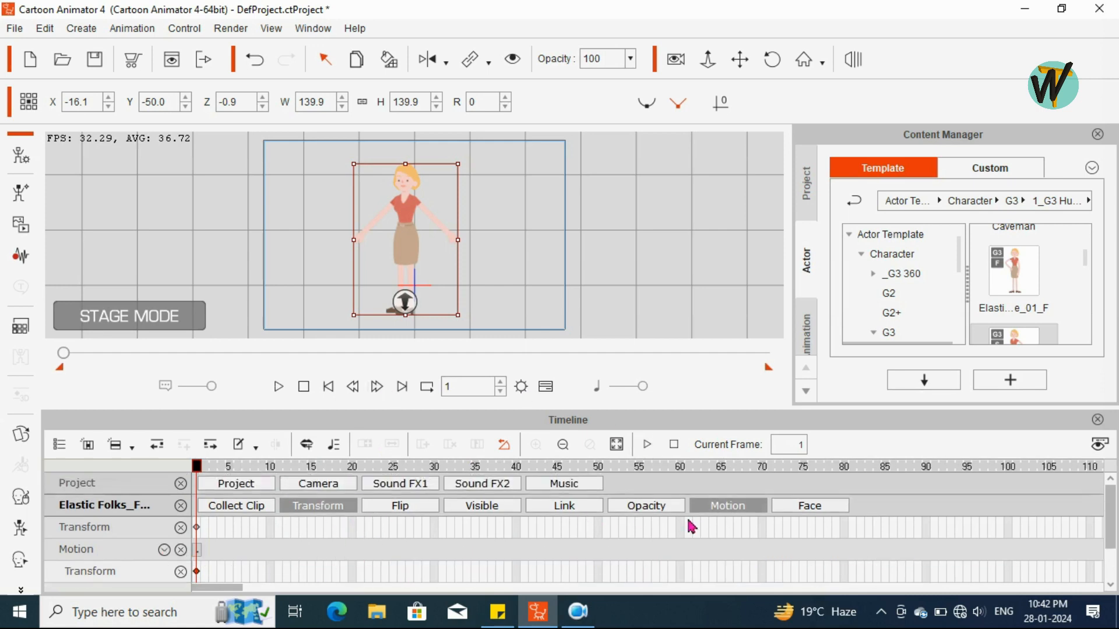
# Show the character's Flip track and flip the character horizontally at frame 30.
pyautogui.click(380, 505)
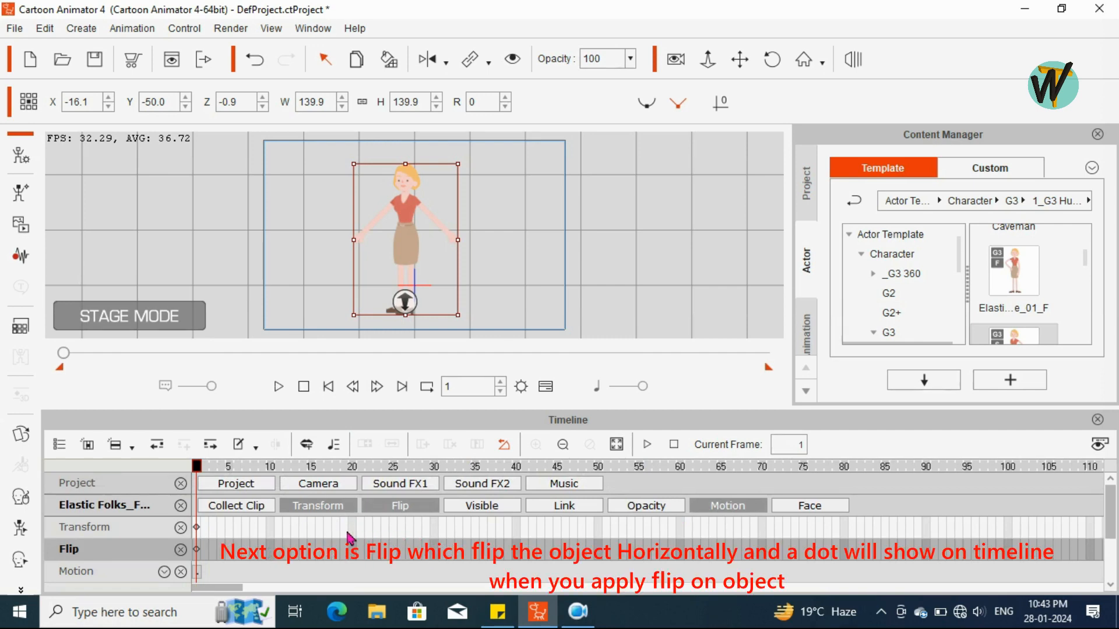
pyautogui.click(435, 543)
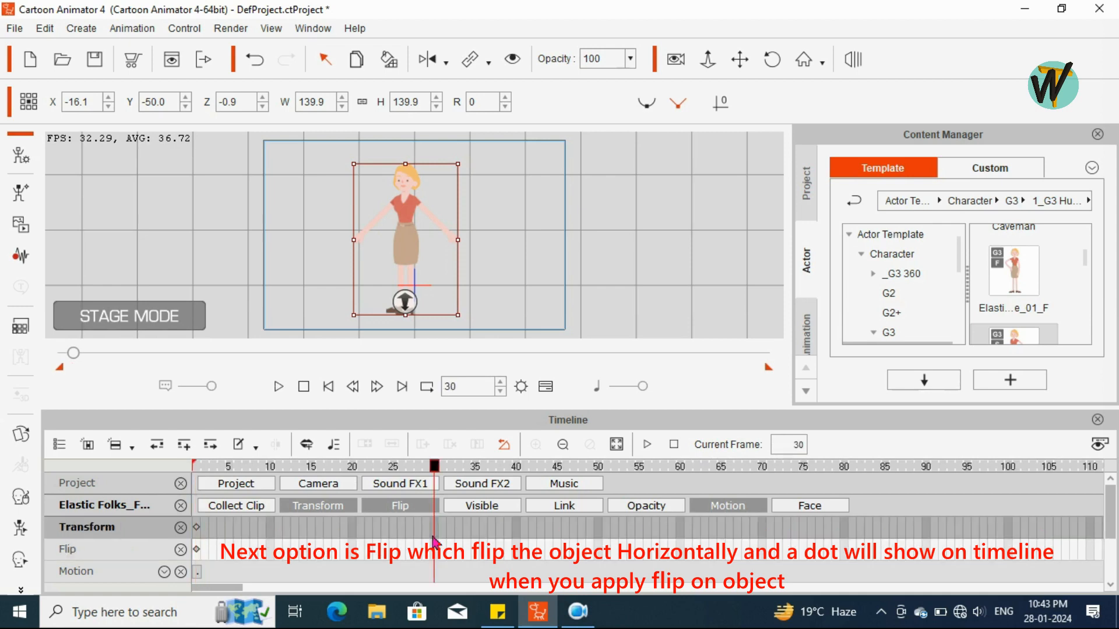
pyautogui.click(429, 59)
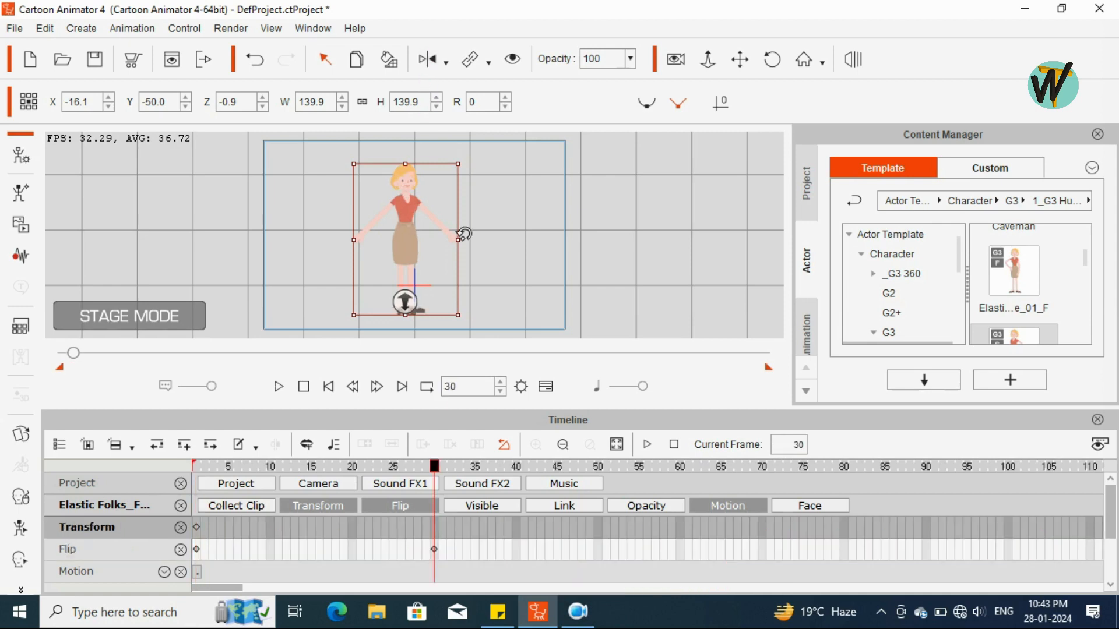
# Delete the flip key at frame 30 and hide the character's Flip track.
pyautogui.click(435, 551)
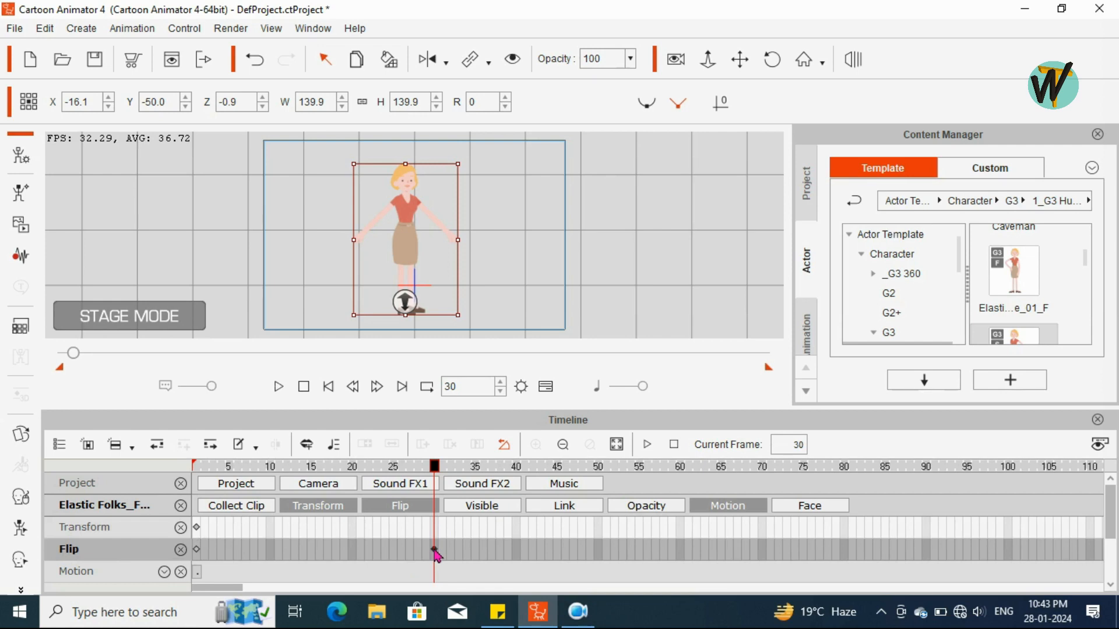
pyautogui.press('Delete')
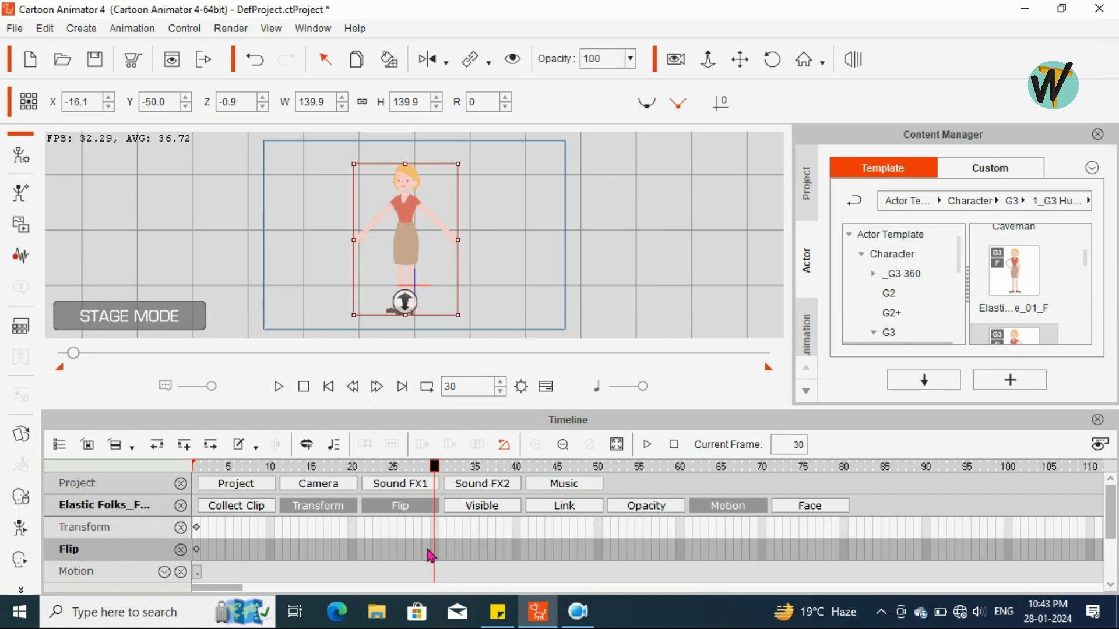
pyautogui.click(401, 506)
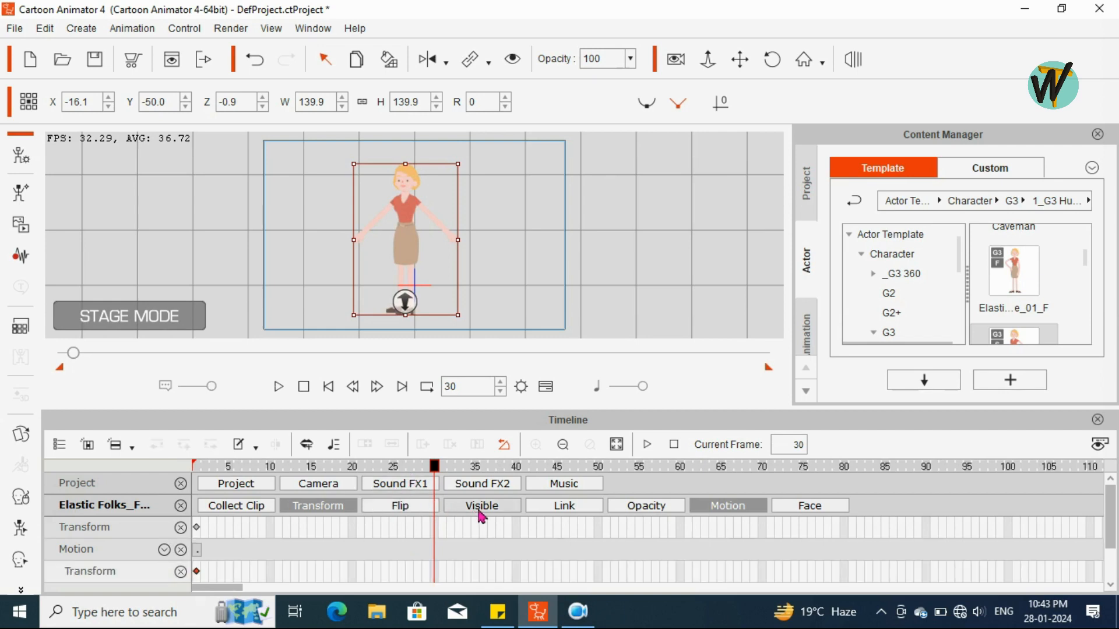
# Show the character's Visible track, hide the character at frame 30 and play the animation from frame 1.
pyautogui.click(479, 507)
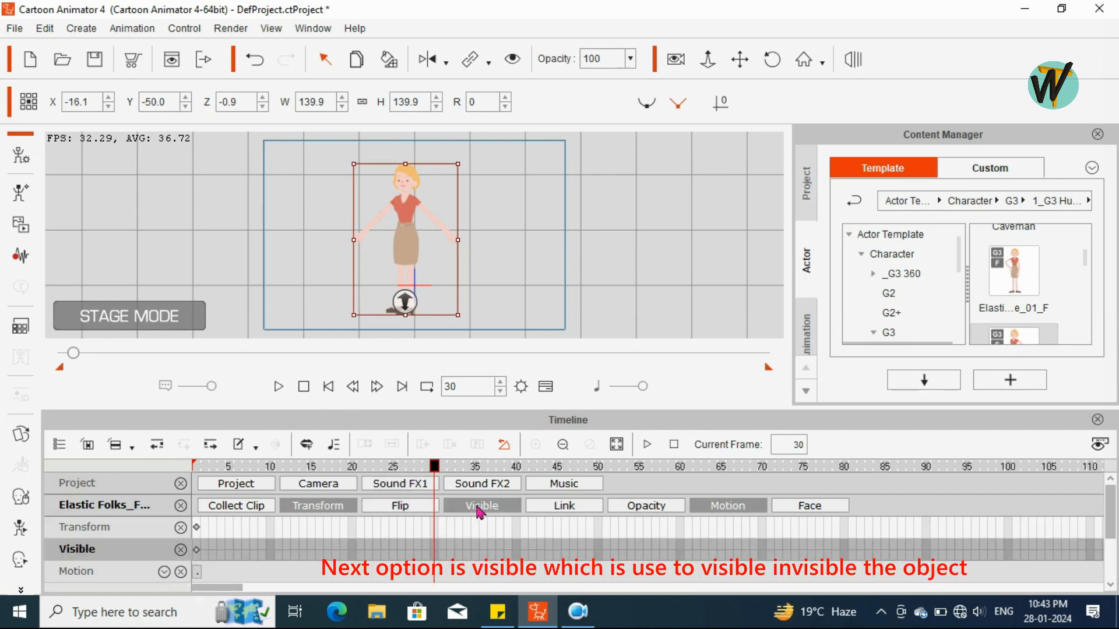
pyautogui.click(198, 552)
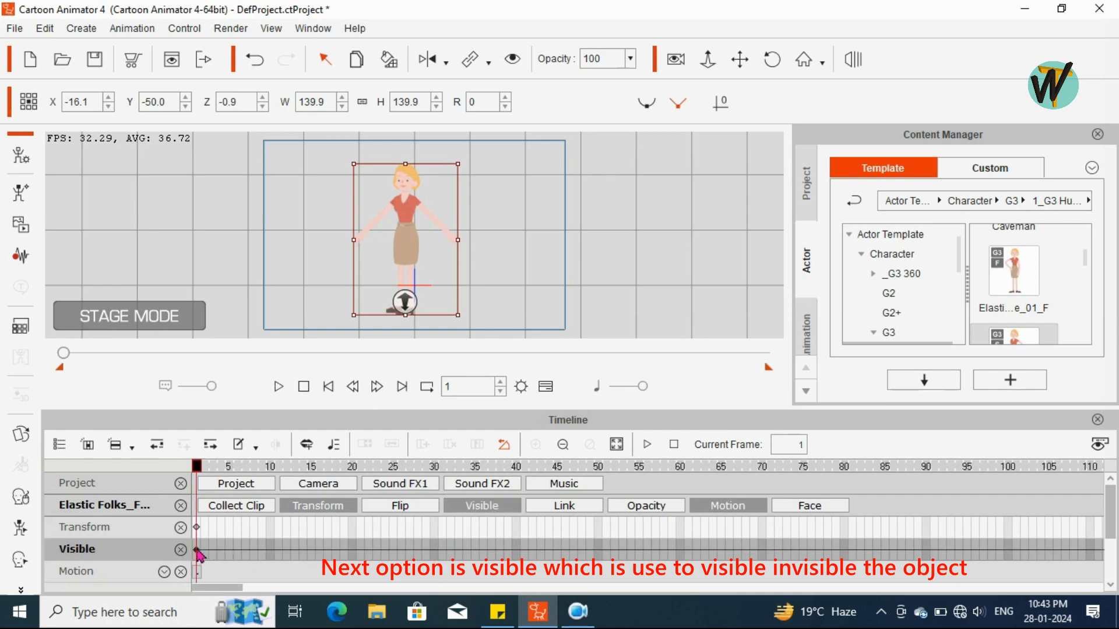
pyautogui.moveTo(199, 475); pyautogui.dragTo(434, 532)
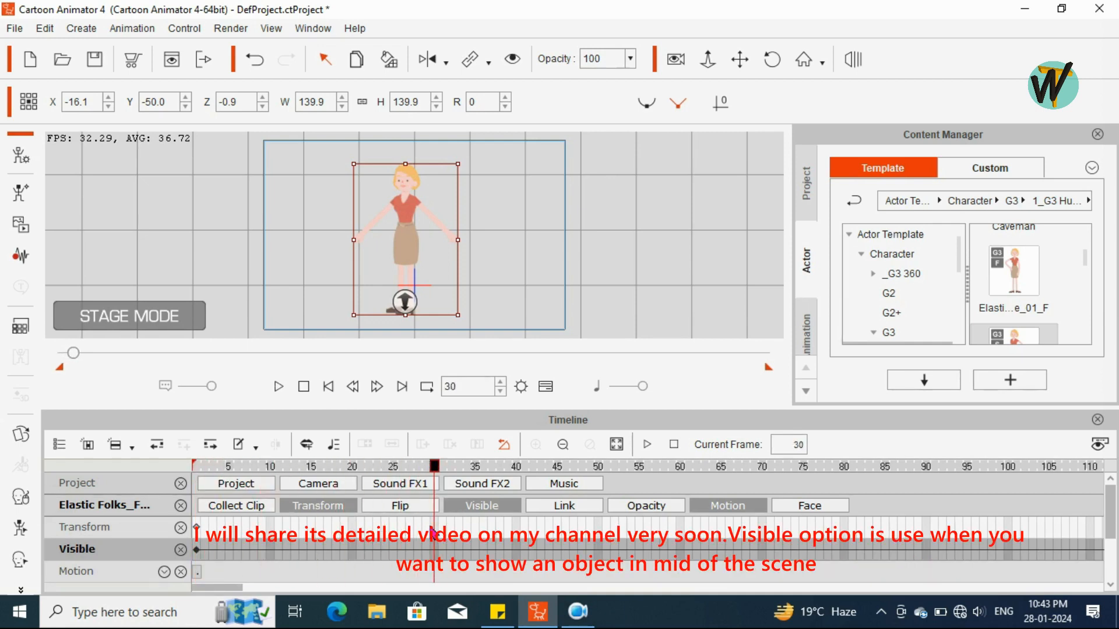
pyautogui.click(519, 67)
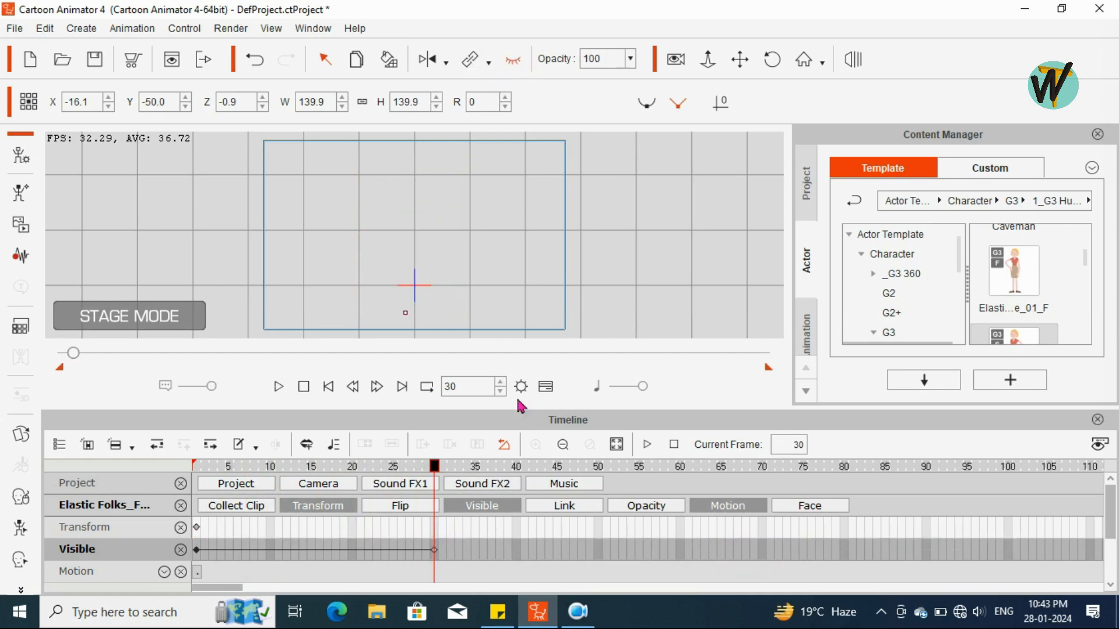
pyautogui.moveTo(424, 475); pyautogui.dragTo(187, 497)
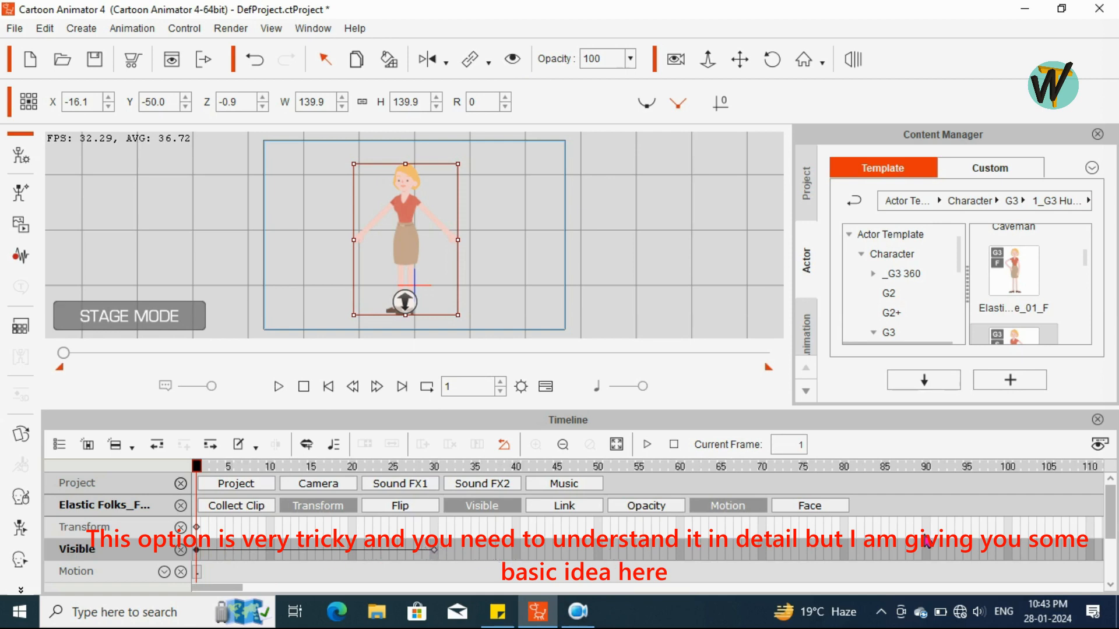
pyautogui.click(279, 387)
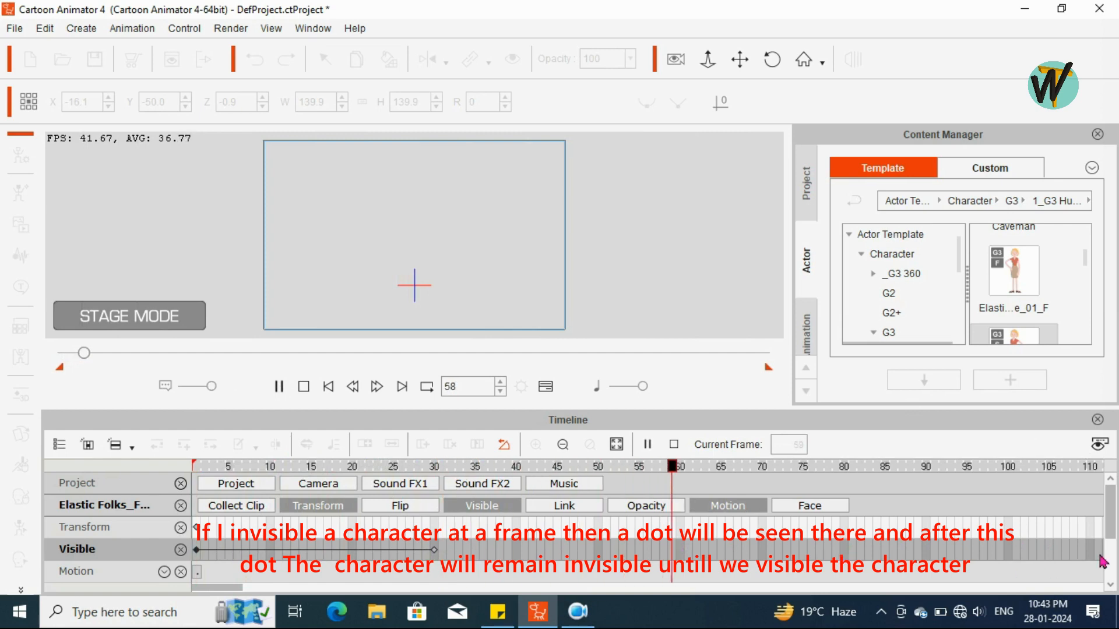
# Make the character visible again at frame 80 and play the animation from frame 1.
pyautogui.click(436, 554)
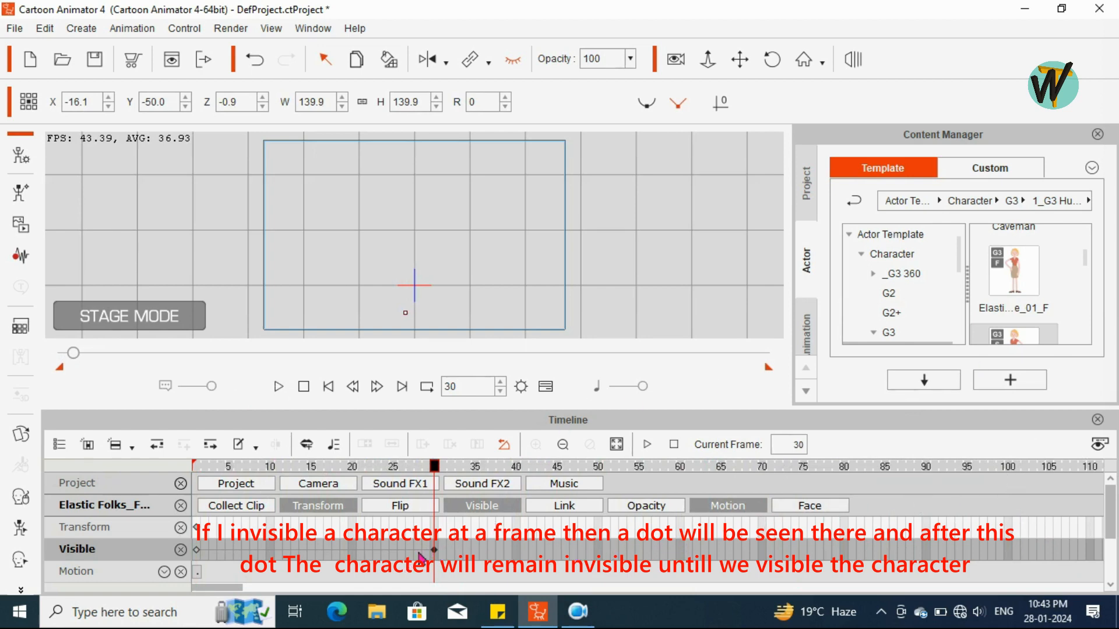
pyautogui.click(848, 550)
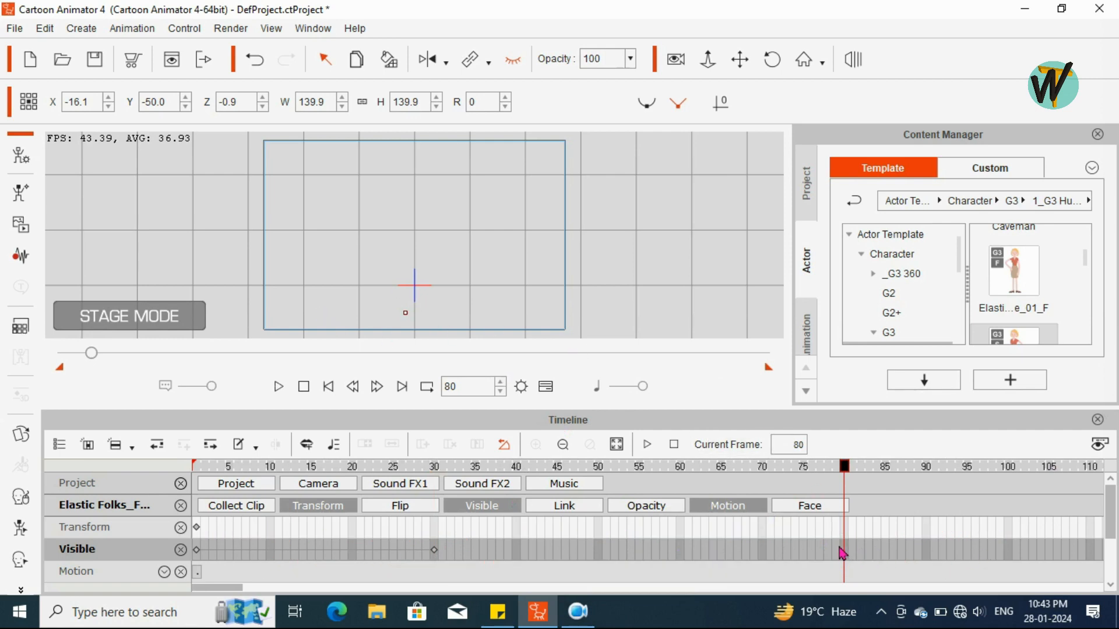
pyautogui.click(514, 60)
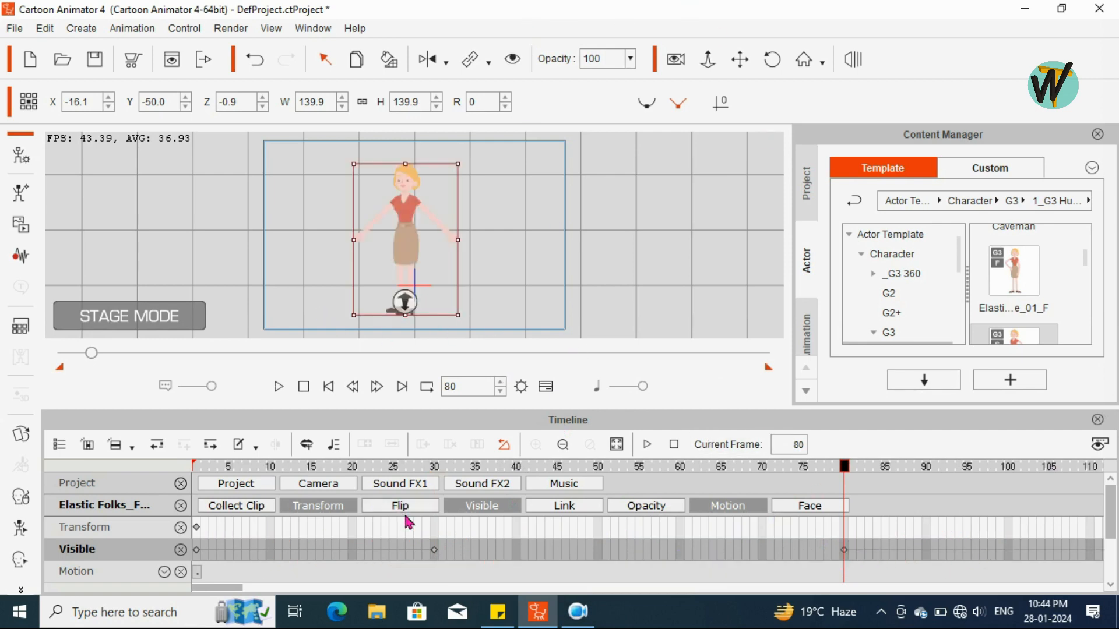
pyautogui.click(195, 559)
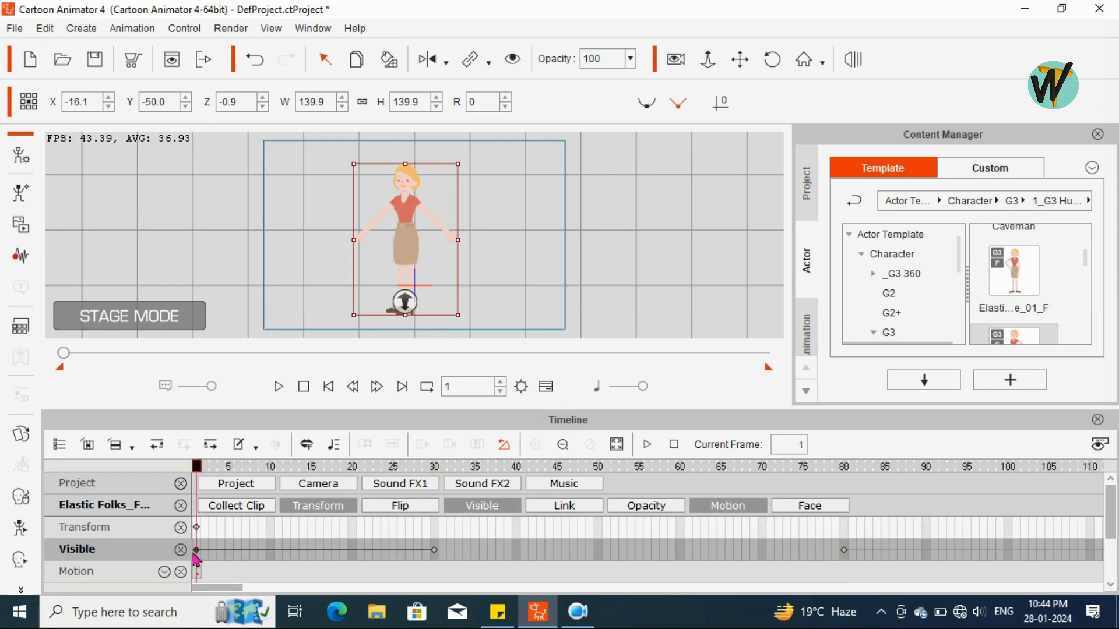
pyautogui.click(279, 387)
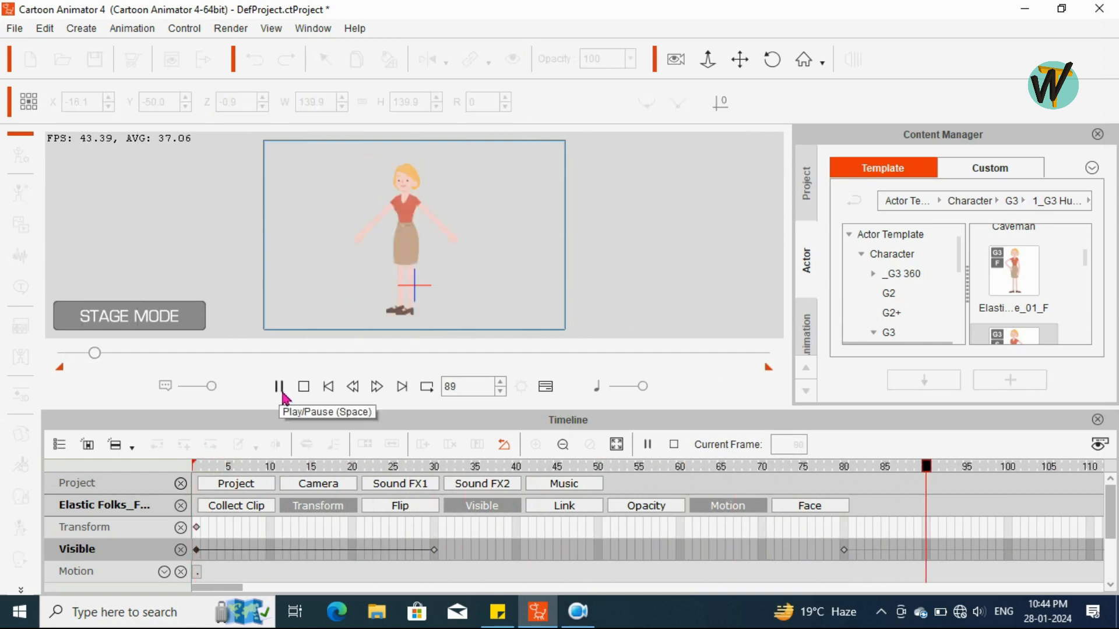
pyautogui.click(279, 387)
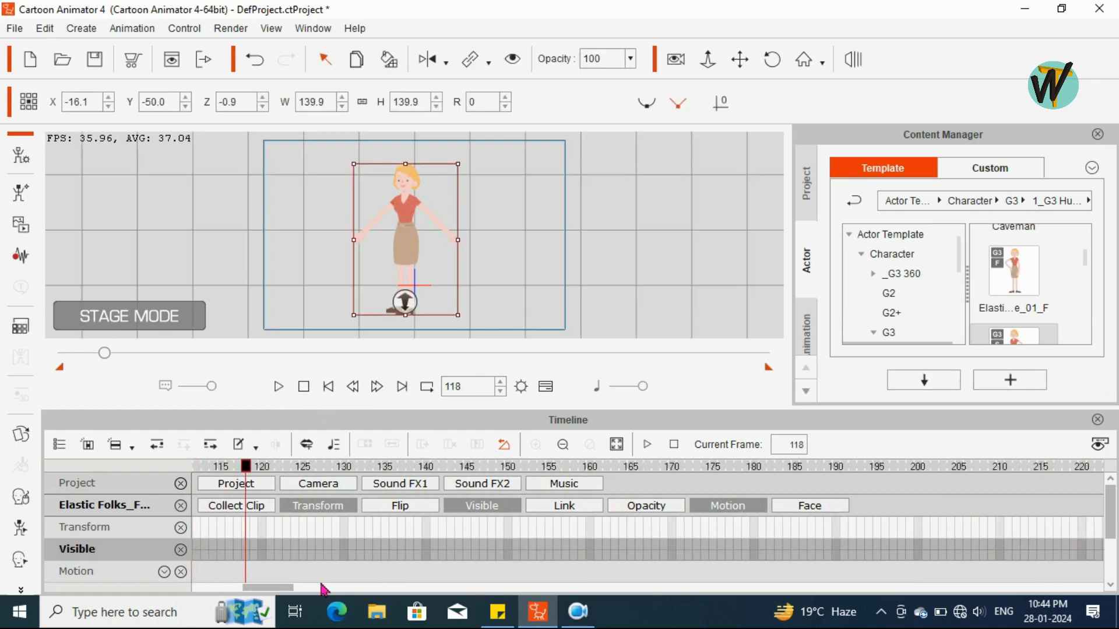
# Delete the visibility keys at frames 30 and 80 and hide the character's Visible track.
pyautogui.moveTo(256, 591); pyautogui.dragTo(182, 582)
pyautogui.click(434, 550)
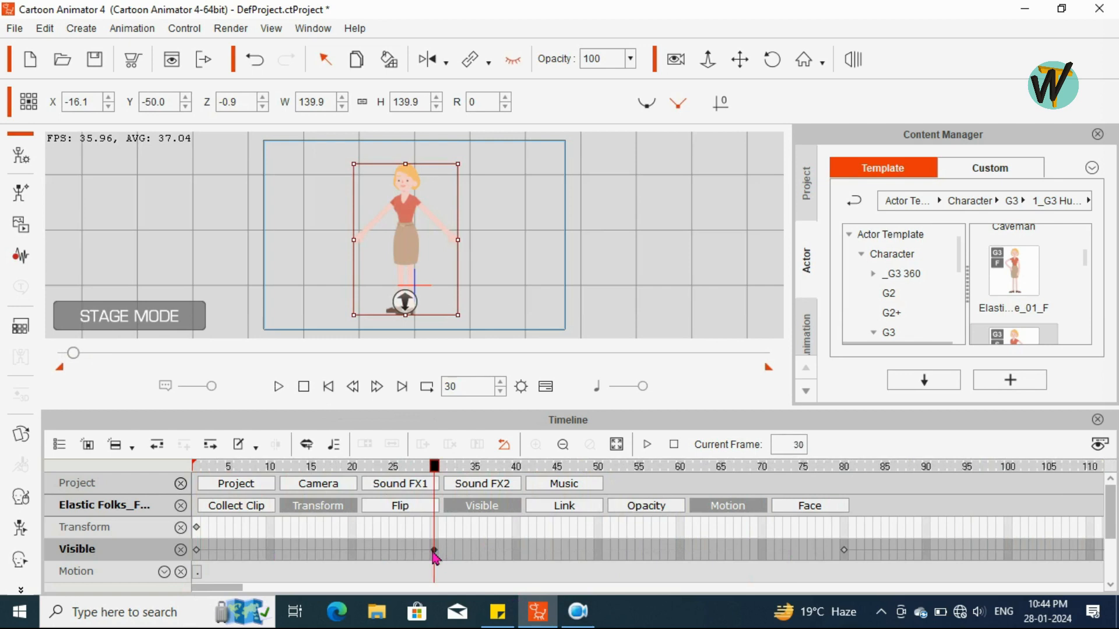
pyautogui.press('Delete')
pyautogui.click(844, 550)
pyautogui.press('Delete')
pyautogui.click(470, 504)
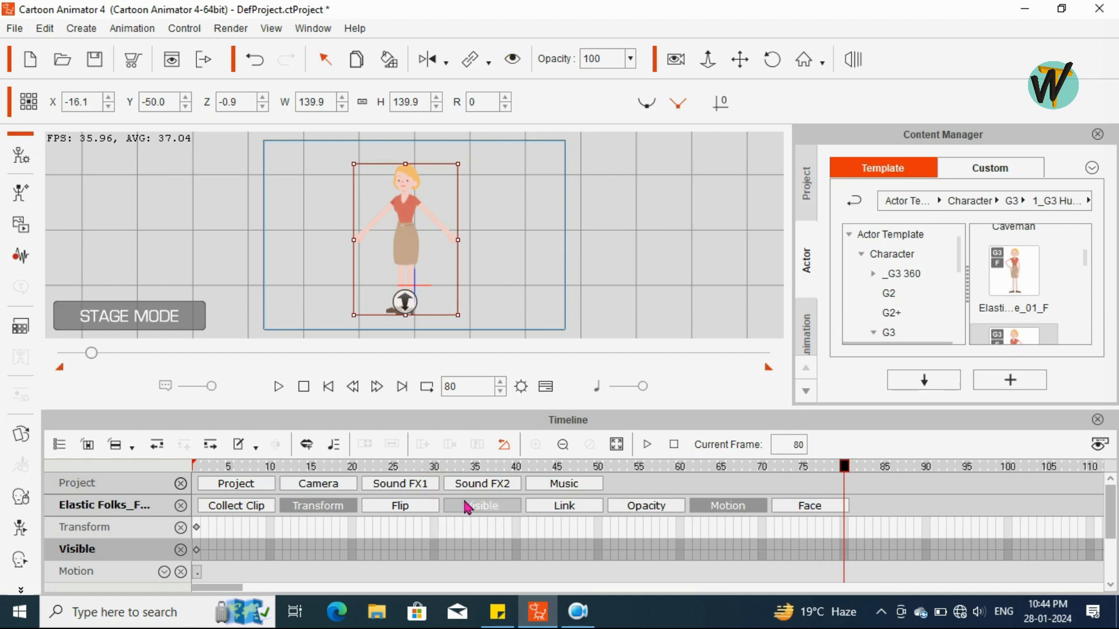
# Show and hide the character's Link track and its Opacity track in the Timeline.
pyautogui.click(565, 507)
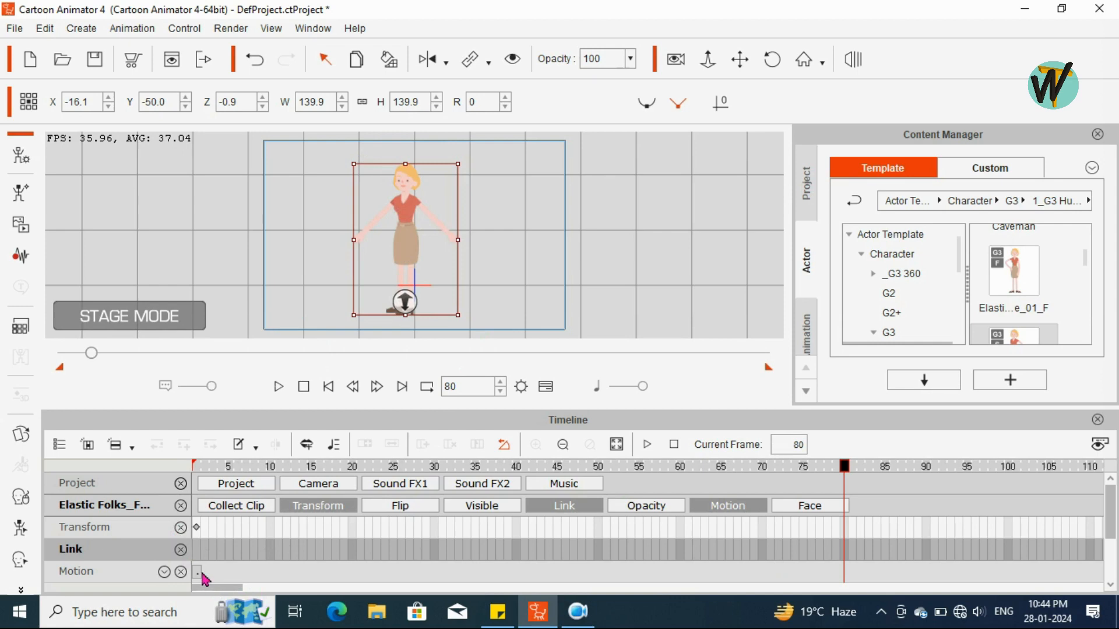
pyautogui.click(563, 508)
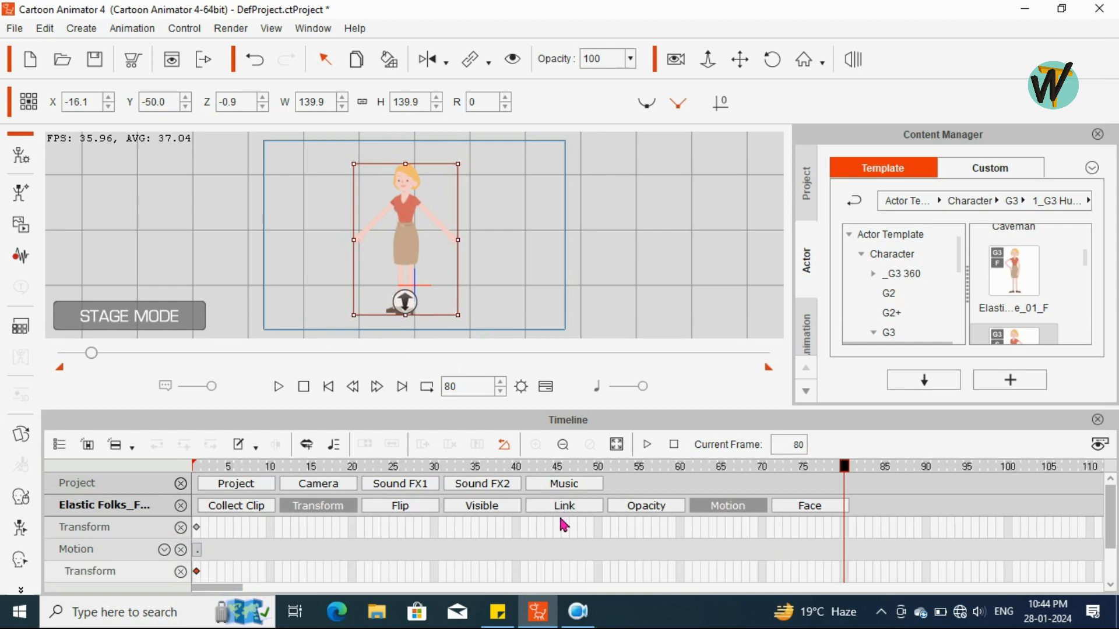
pyautogui.click(652, 507)
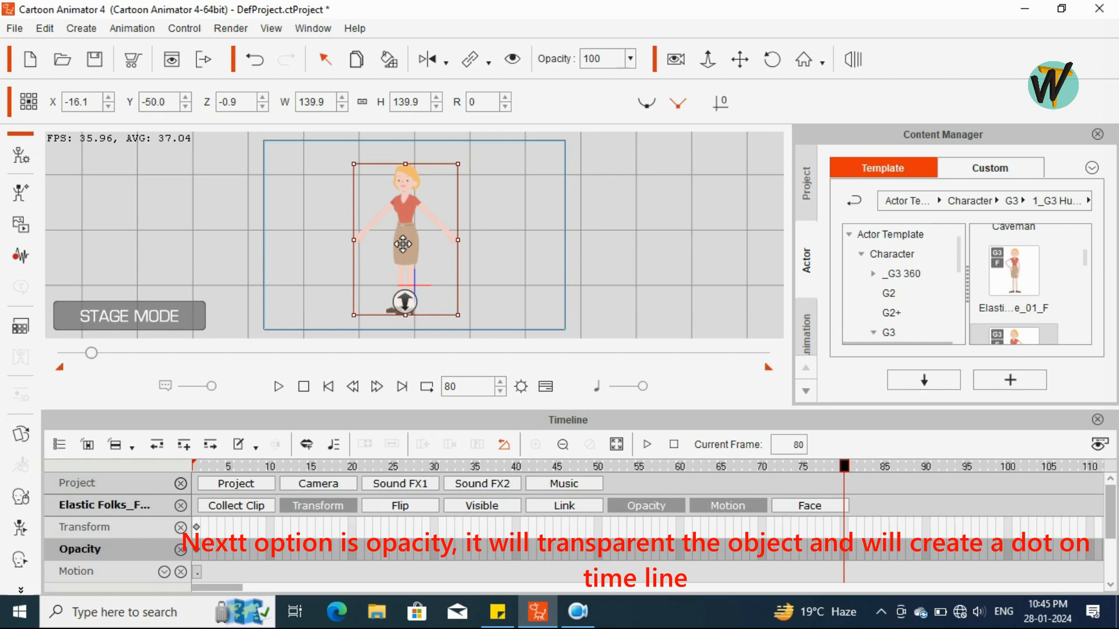
pyautogui.click(639, 511)
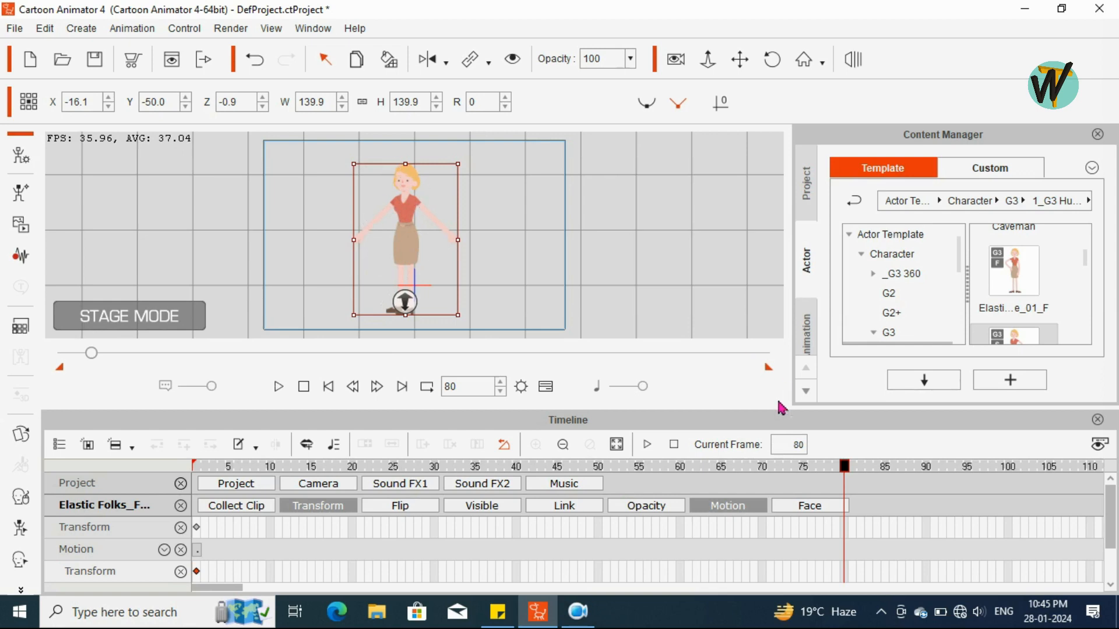
# Show the character's Opacity track again and set the character's opacity to 56 at frame 60.
pyautogui.click(662, 508)
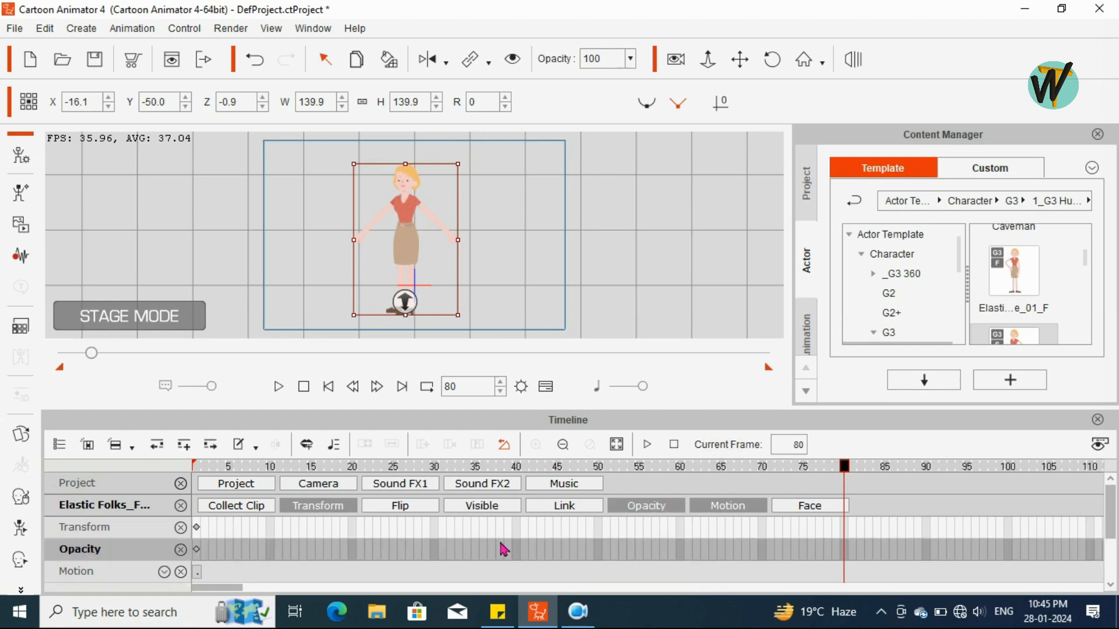
pyautogui.click(675, 552)
pyautogui.click(681, 552)
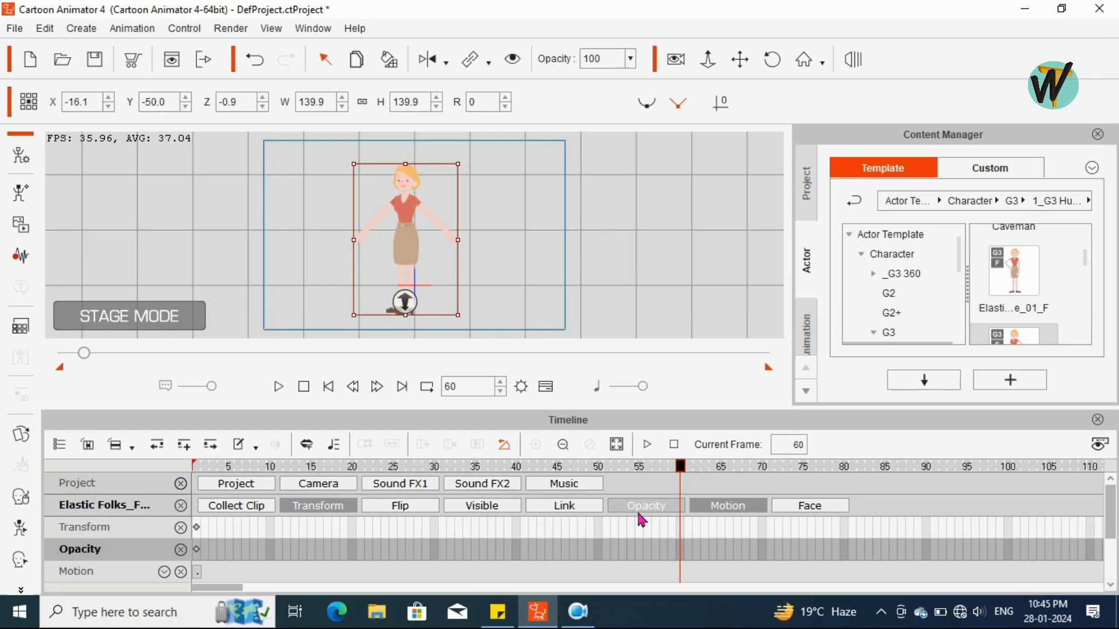
pyautogui.click(630, 58)
pyautogui.moveTo(642, 76); pyautogui.dragTo(620, 90)
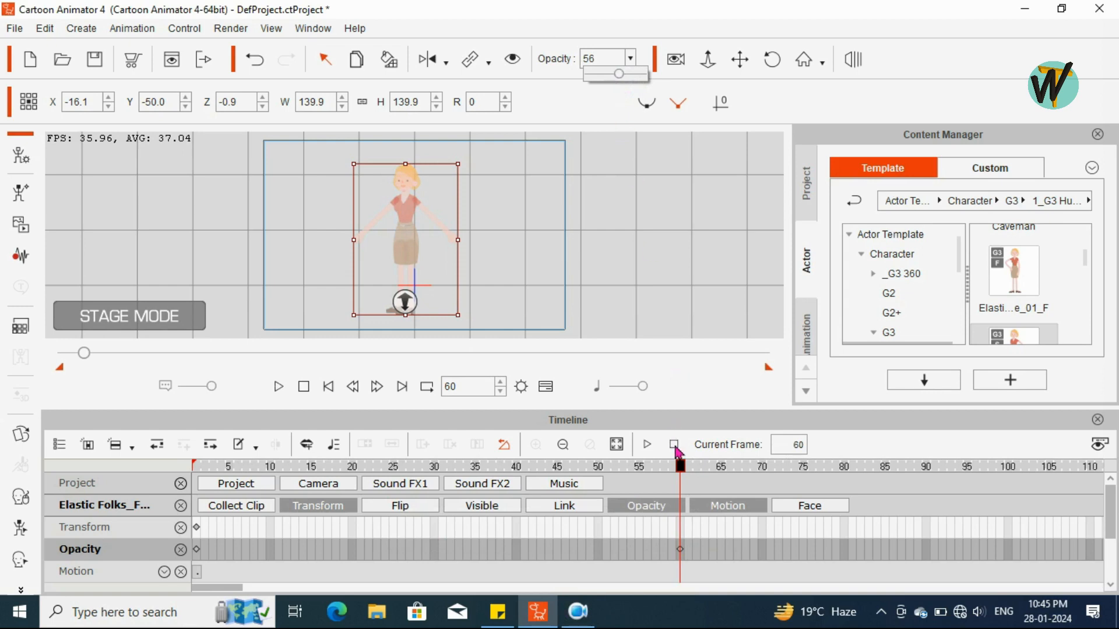
# Set the character's opacity to 10 at frame 90.
pyautogui.click(682, 467)
pyautogui.moveTo(704, 482); pyautogui.dragTo(929, 500)
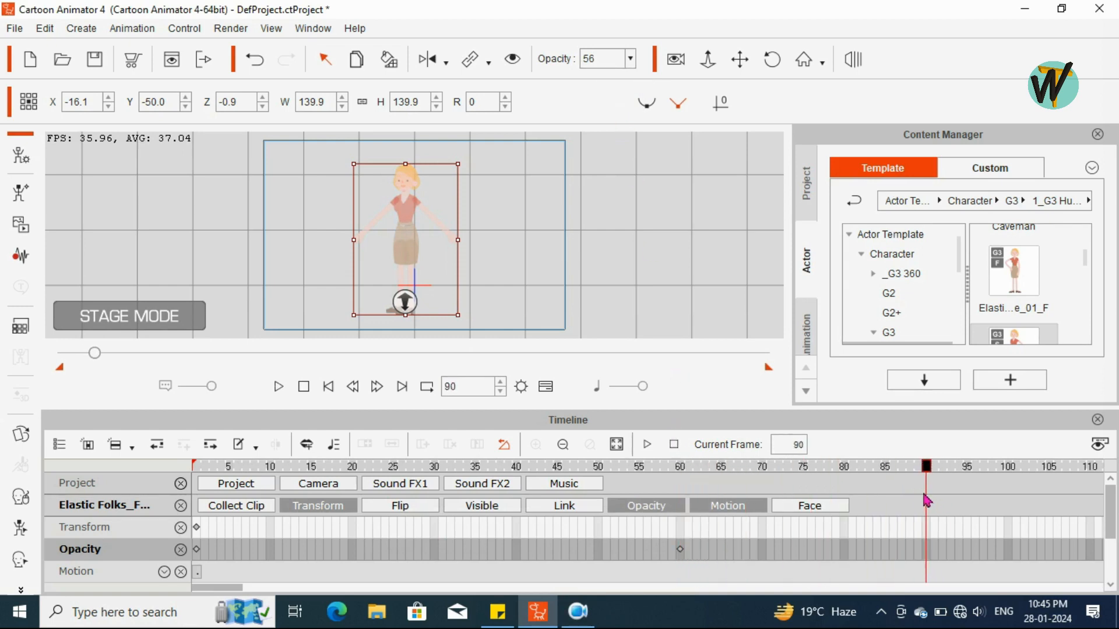
pyautogui.click(630, 59)
pyautogui.moveTo(619, 78); pyautogui.dragTo(593, 87)
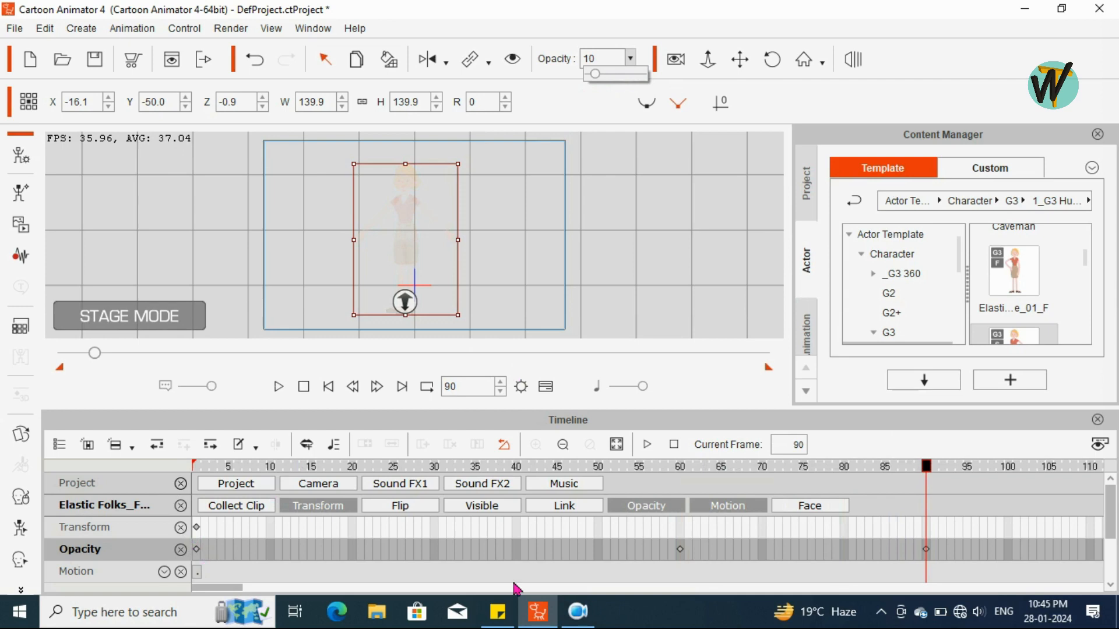
# Move the opacity key from frame 60 to frame 50 and play the animation from frame 1.
pyautogui.click(683, 555)
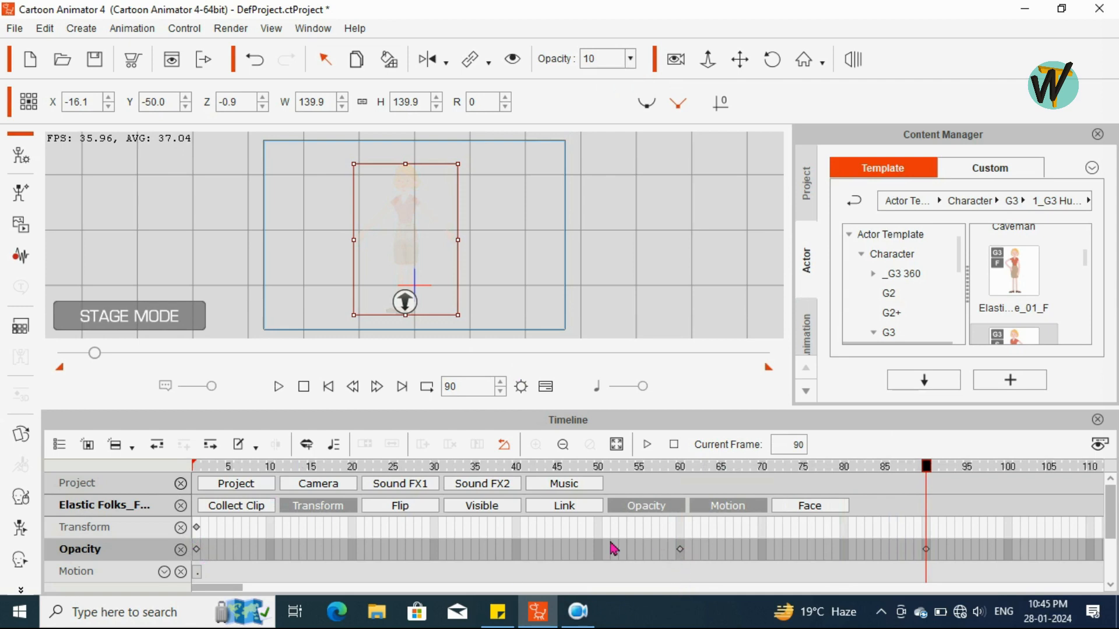
pyautogui.moveTo(680, 550); pyautogui.dragTo(586, 546)
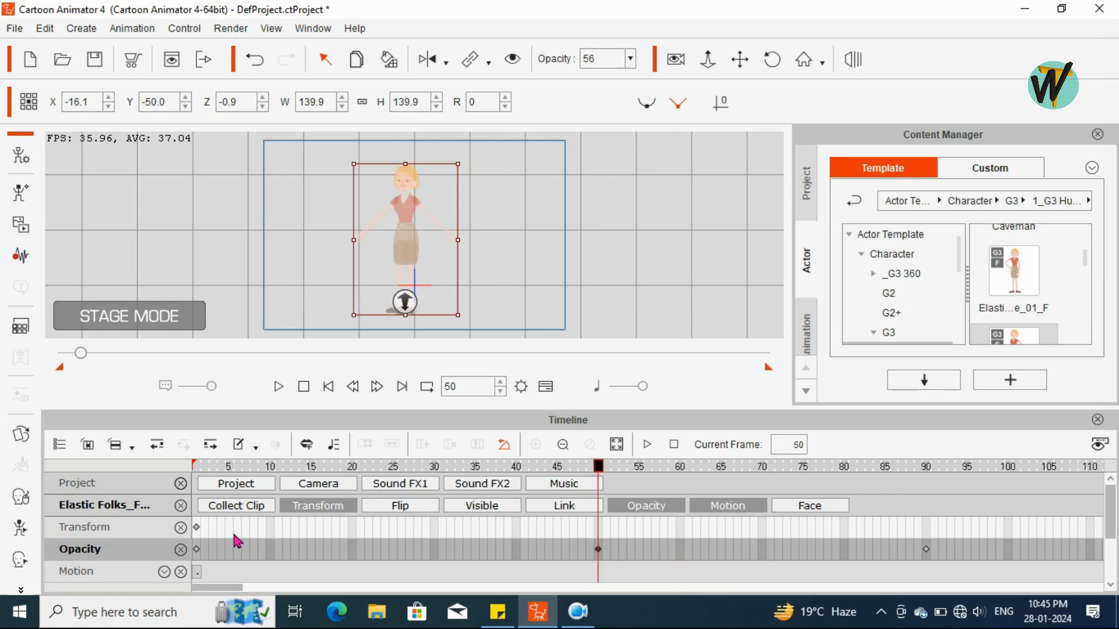
pyautogui.click(198, 550)
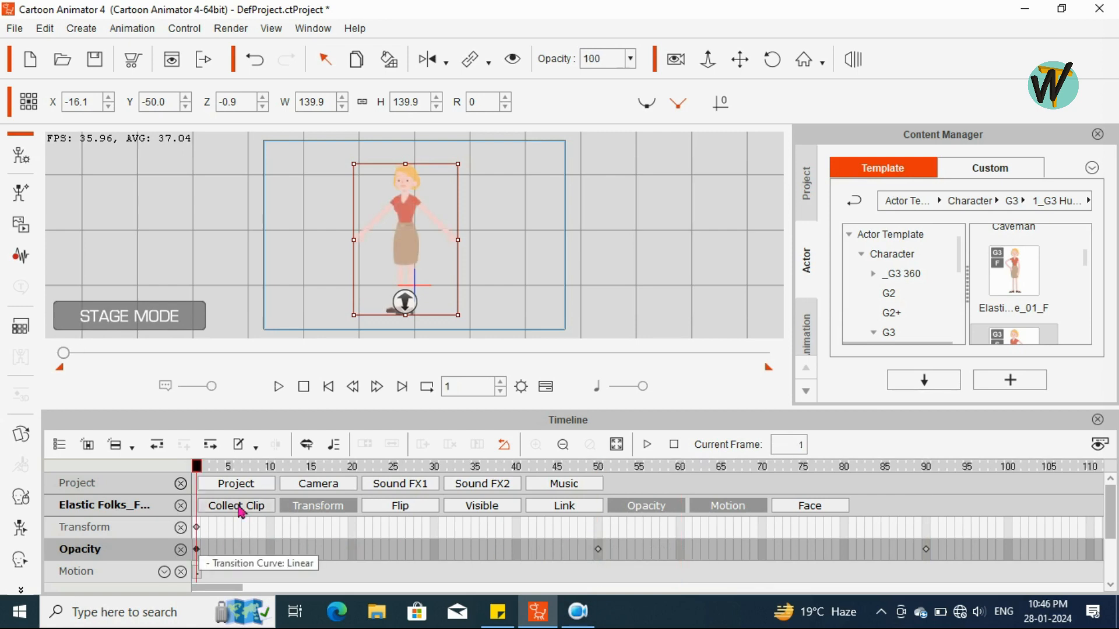
pyautogui.click(279, 387)
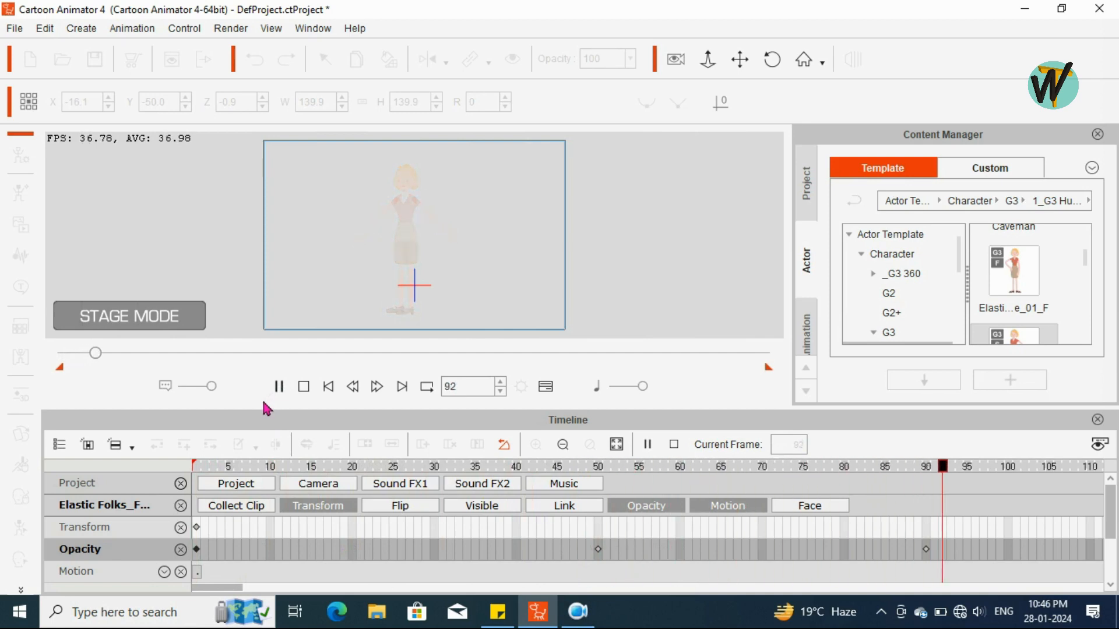
pyautogui.click(279, 387)
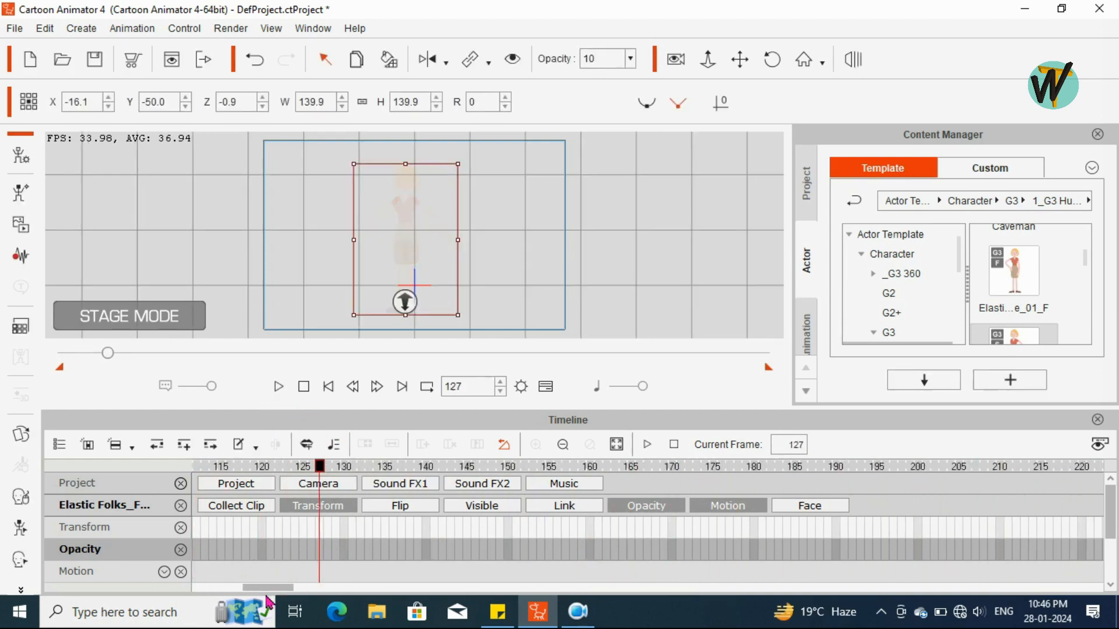
# Delete the opacity keys at frames 90 and 50 and hide the character's Opacity track.
pyautogui.moveTo(270, 596); pyautogui.dragTo(223, 592)
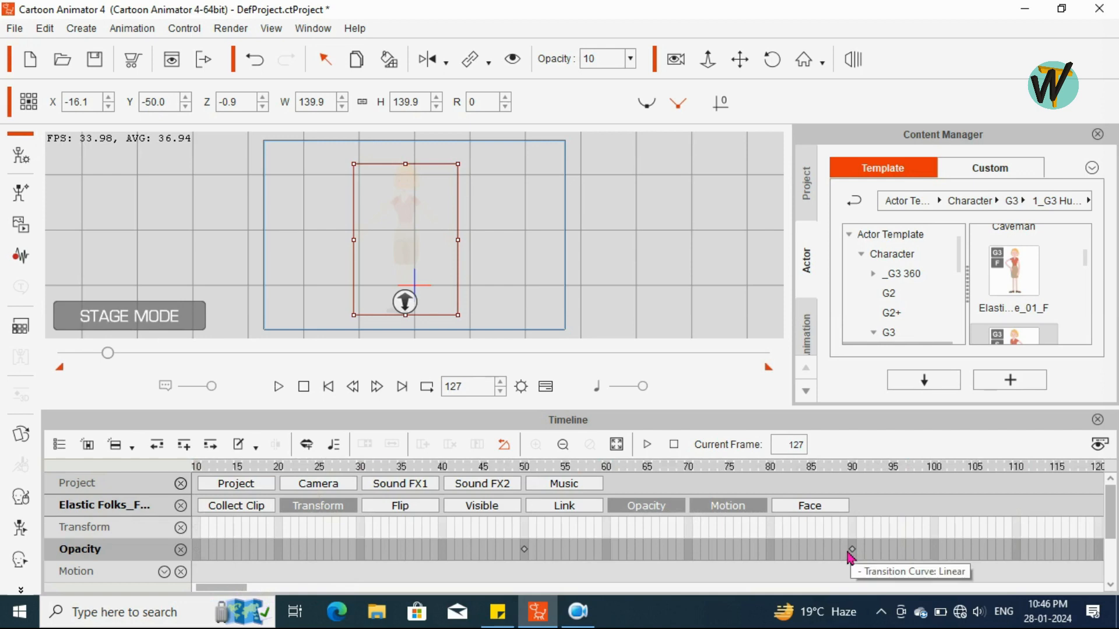
pyautogui.click(853, 550)
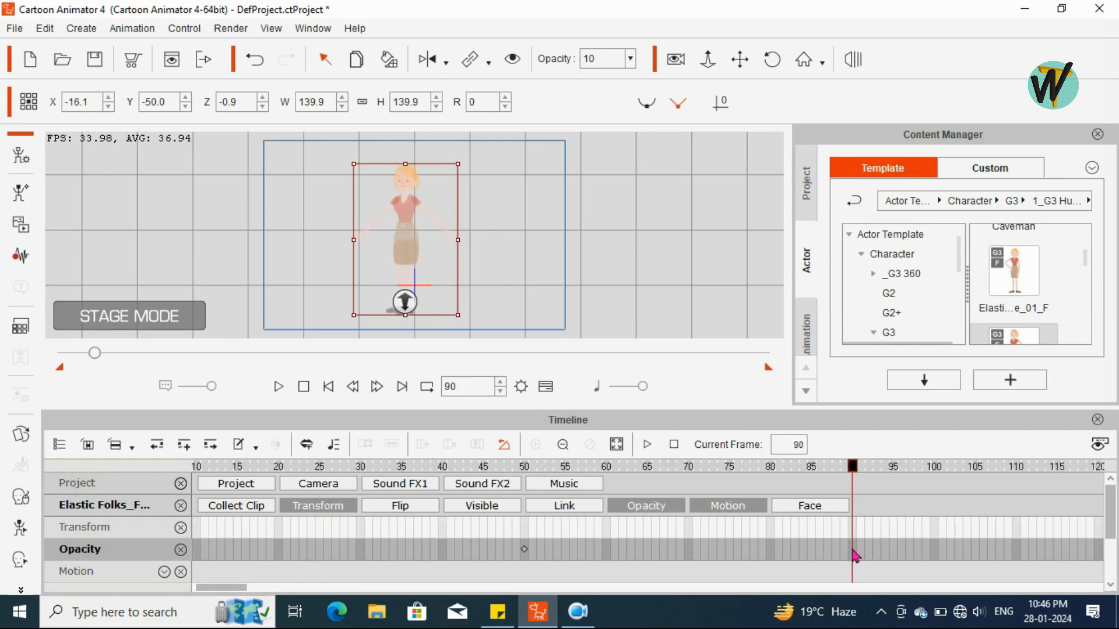
pyautogui.click(526, 550)
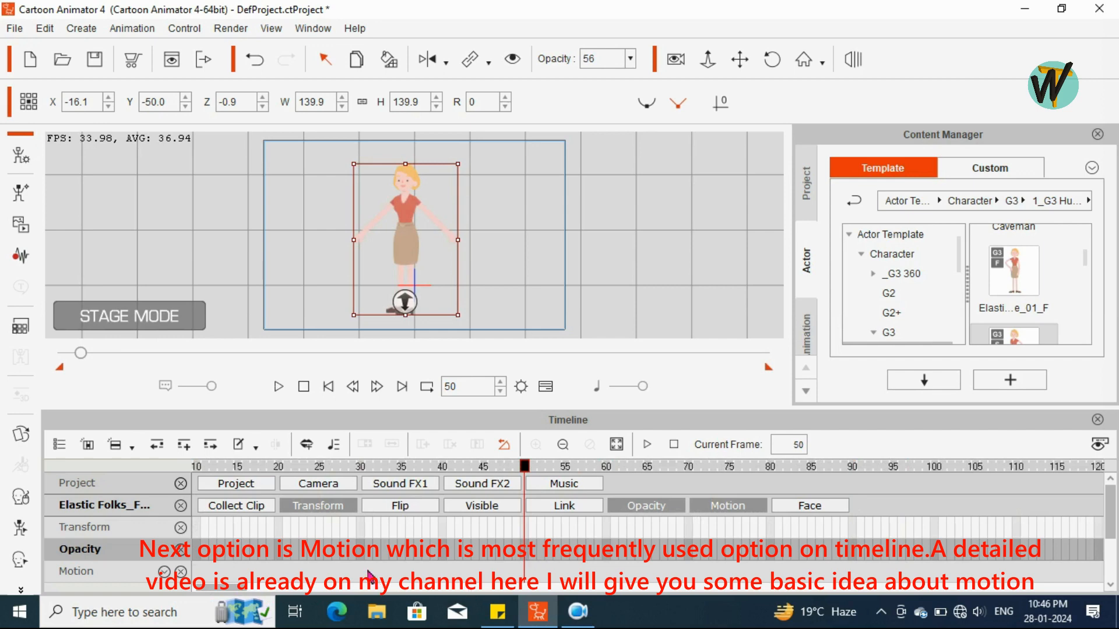
pyautogui.moveTo(210, 588); pyautogui.dragTo(193, 591)
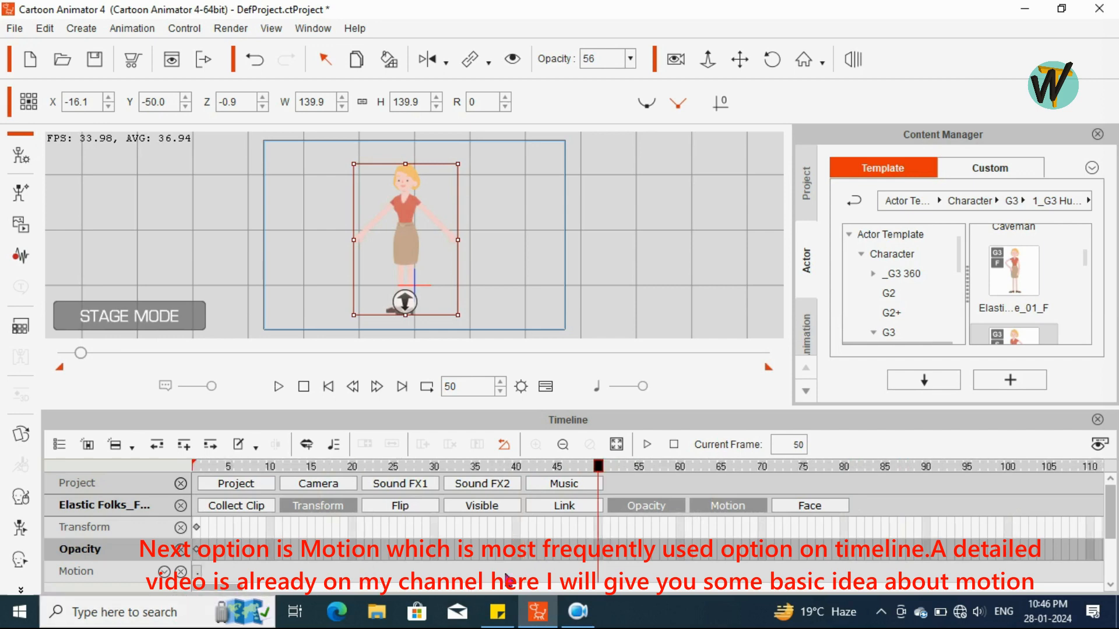
pyautogui.click(632, 508)
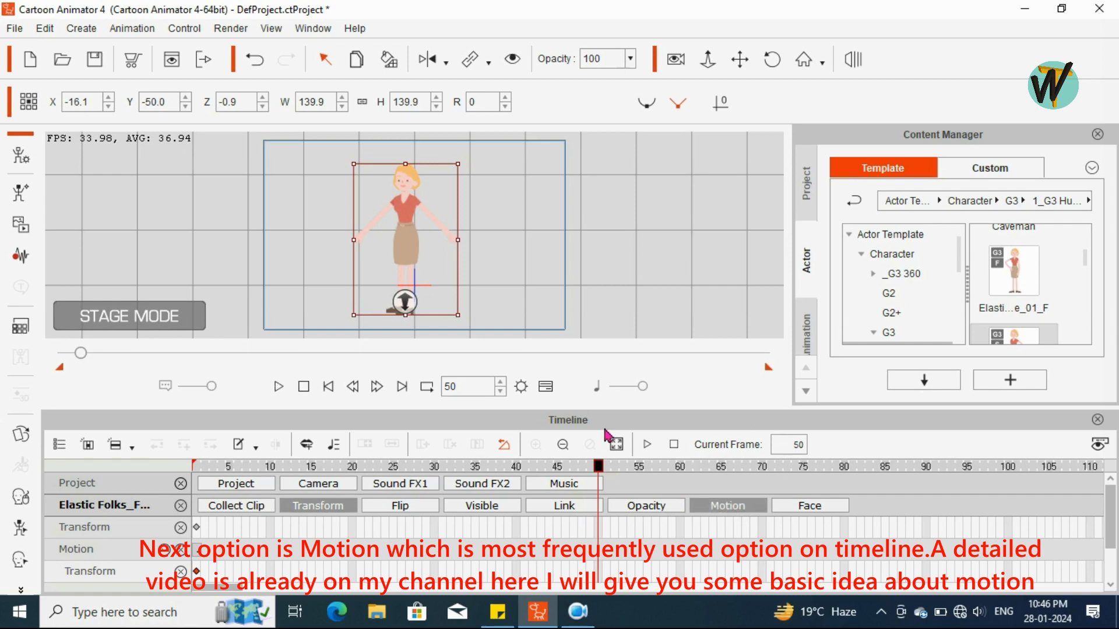
# Look through the list of bone keys available under the character's Motion track.
pyautogui.moveTo(1110, 502)
pyautogui.mouseDown()
pyautogui.moveTo(1111, 536)
pyautogui.moveTo(1111, 502)
pyautogui.mouseUp()
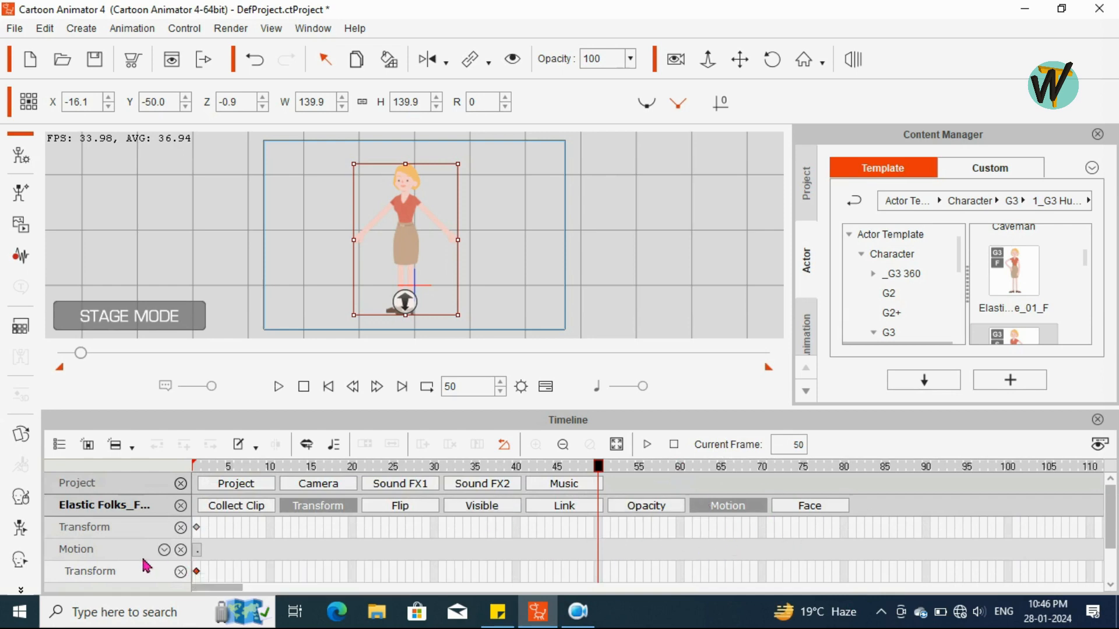
pyautogui.scroll(-2, 140, 562)
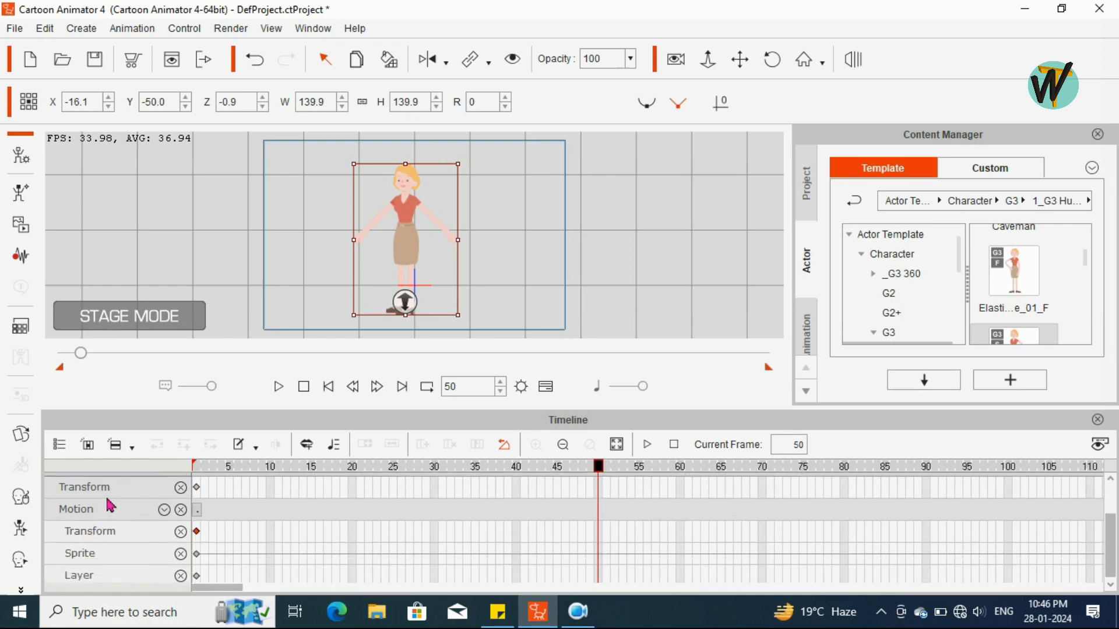
pyautogui.click(164, 511)
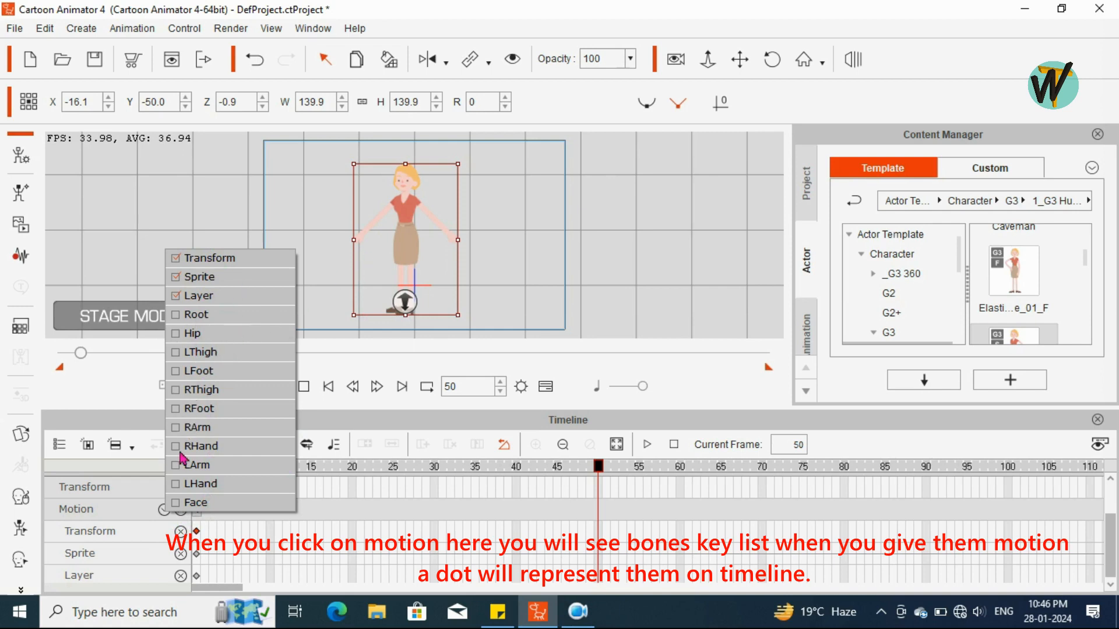
pyautogui.click(224, 535)
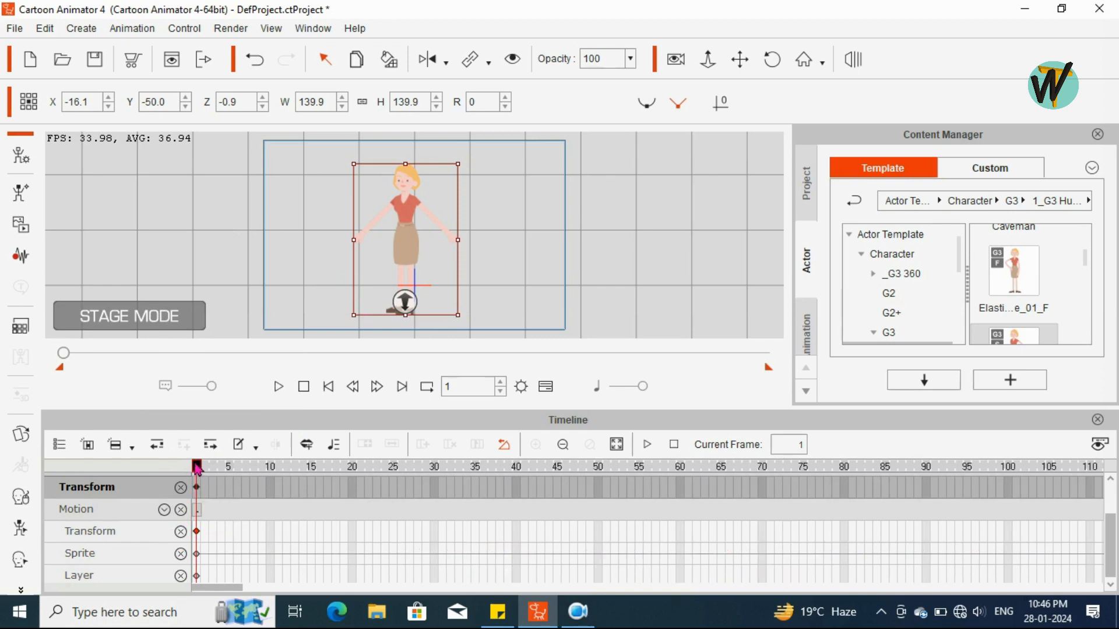
# Apply the Walk(2L) action from the Action Menu to the character at frame 1.
pyautogui.scroll(1, 201, 518)
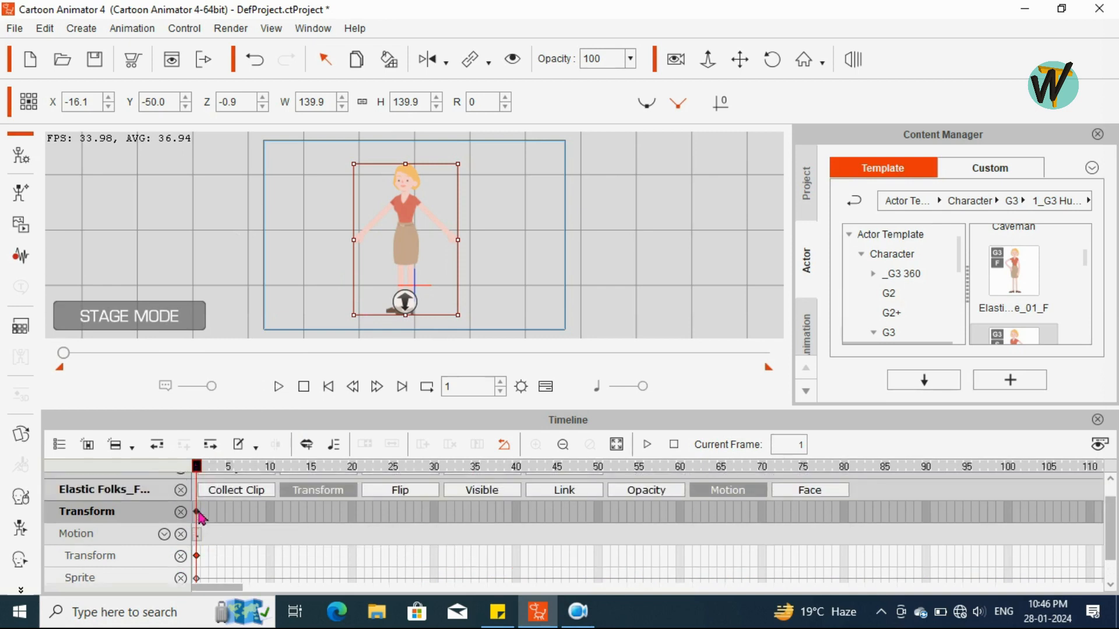
pyautogui.rightClick(413, 234)
pyautogui.moveTo(463, 250)
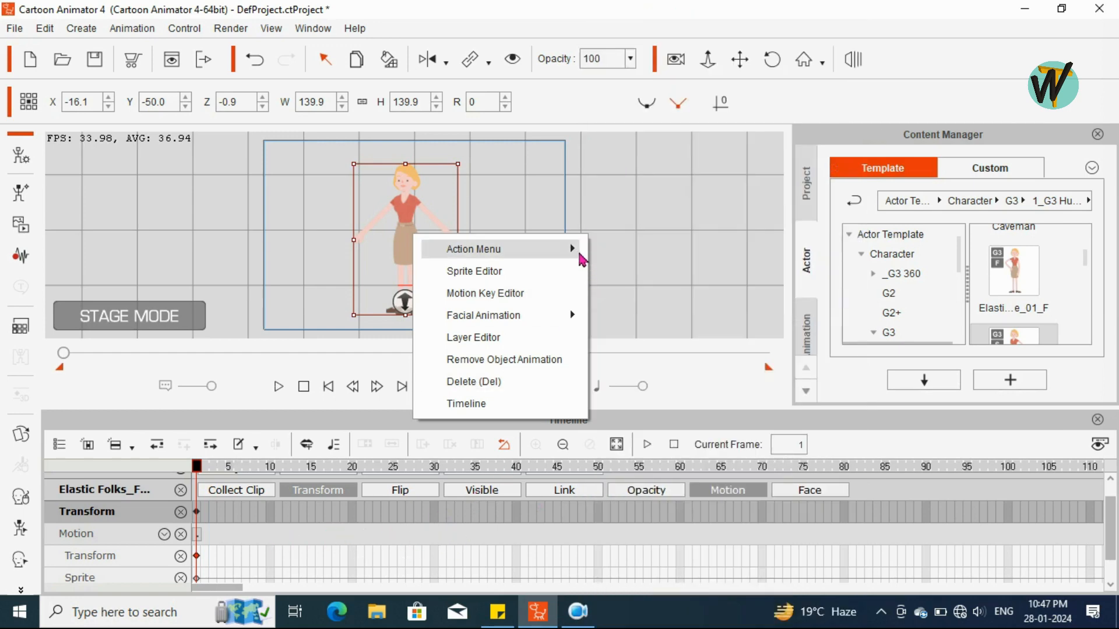
pyautogui.moveTo(573, 254)
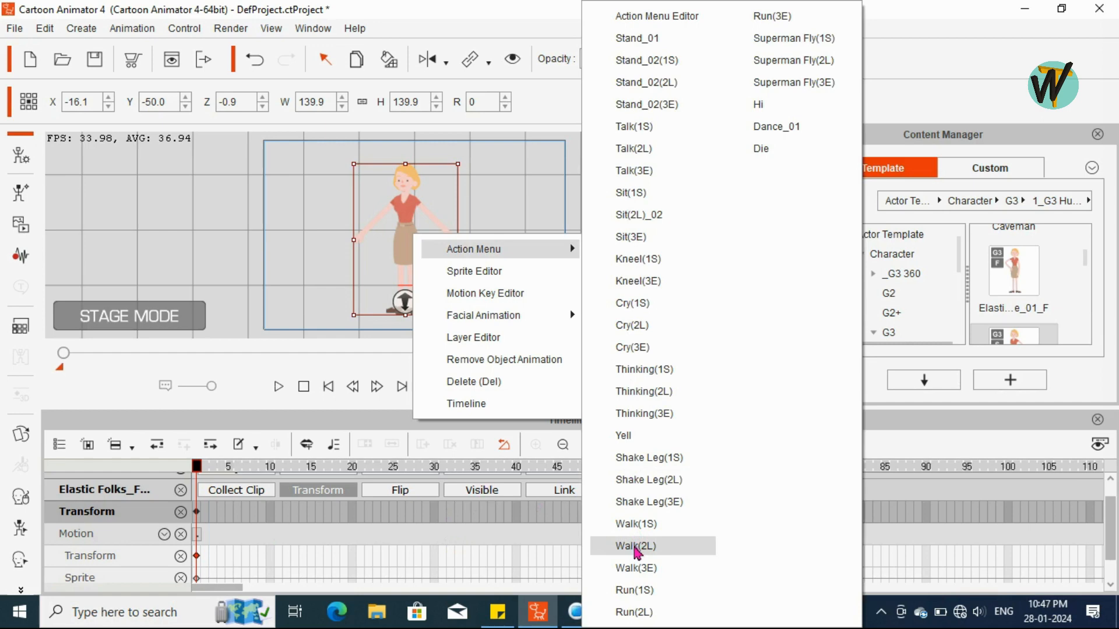
pyautogui.click(637, 548)
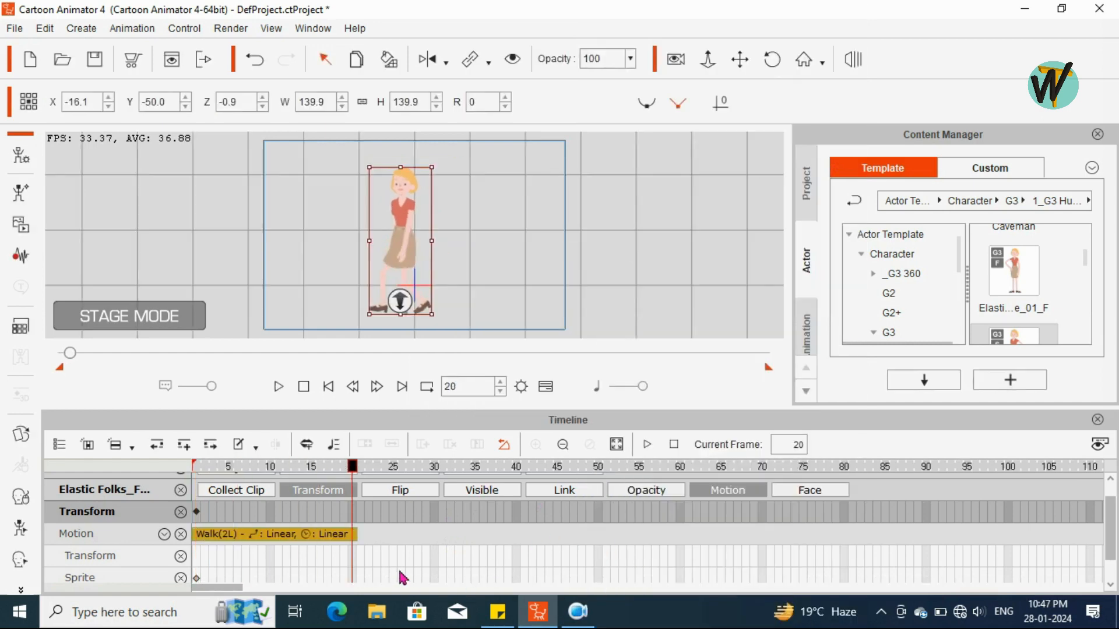
# Loop the Walk(2L) motion clip by extending its end to frame 39 and further to about frame 115.
pyautogui.moveTo(1107, 516); pyautogui.dragTo(1107, 511)
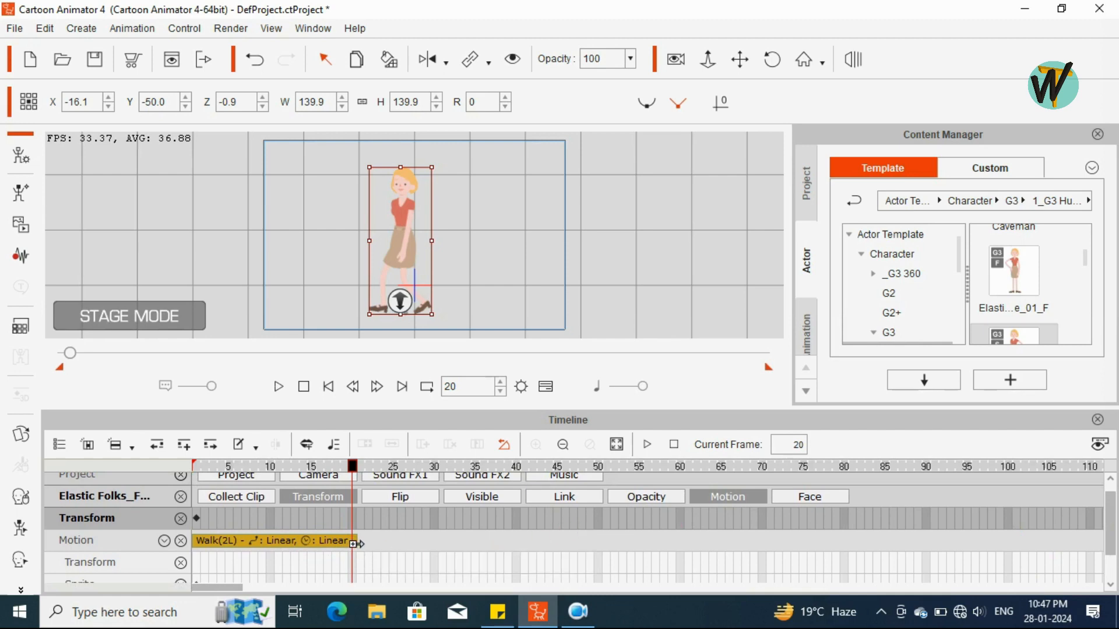
pyautogui.moveTo(354, 543); pyautogui.dragTo(513, 542)
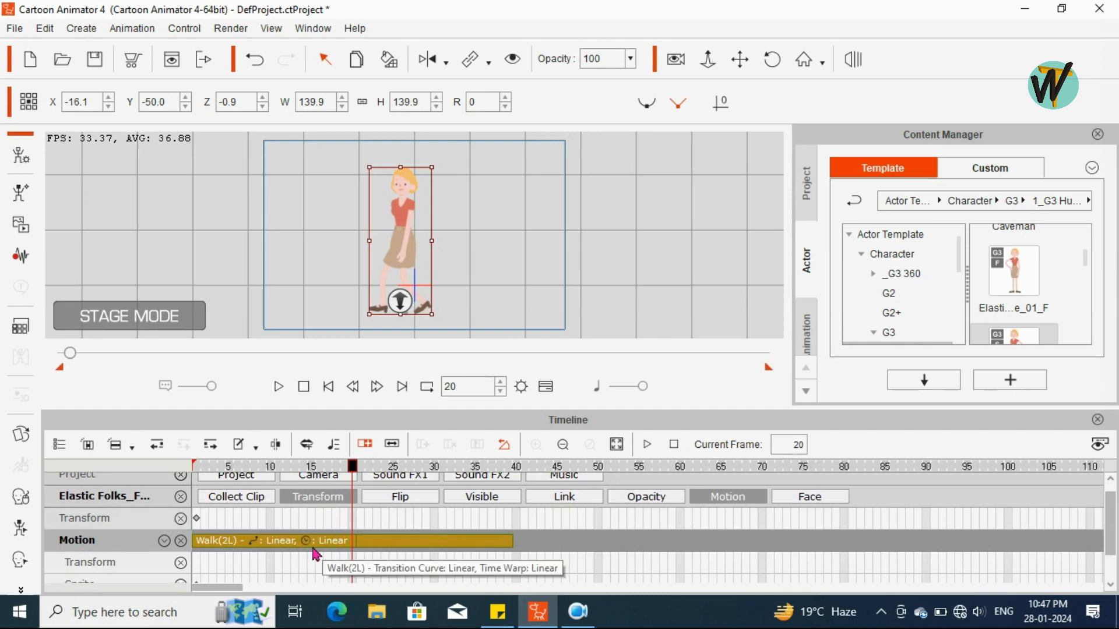
pyautogui.click(504, 549)
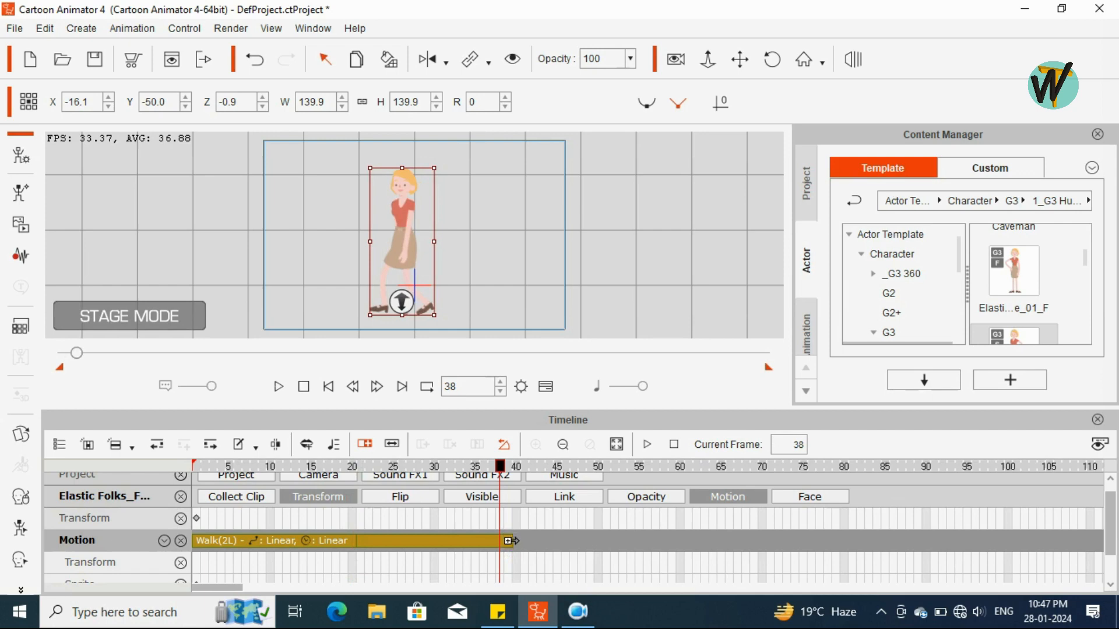
pyautogui.moveTo(508, 541); pyautogui.dragTo(1059, 535)
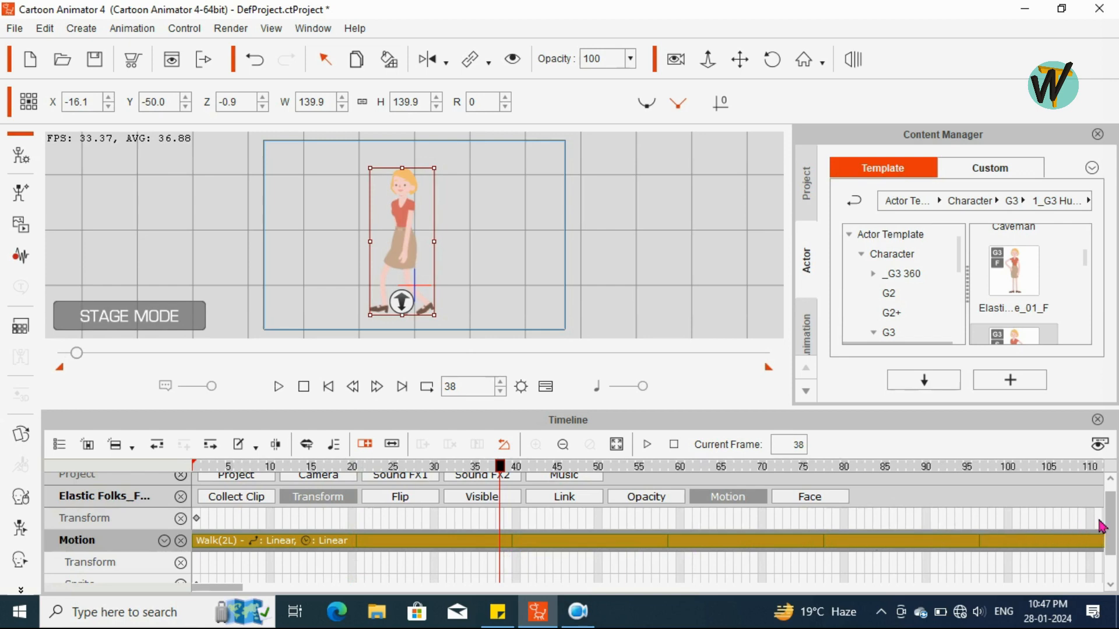
# Extend the end of the looping Walk(2L) clip to about frame 210.
pyautogui.moveTo(236, 591); pyautogui.dragTo(274, 606)
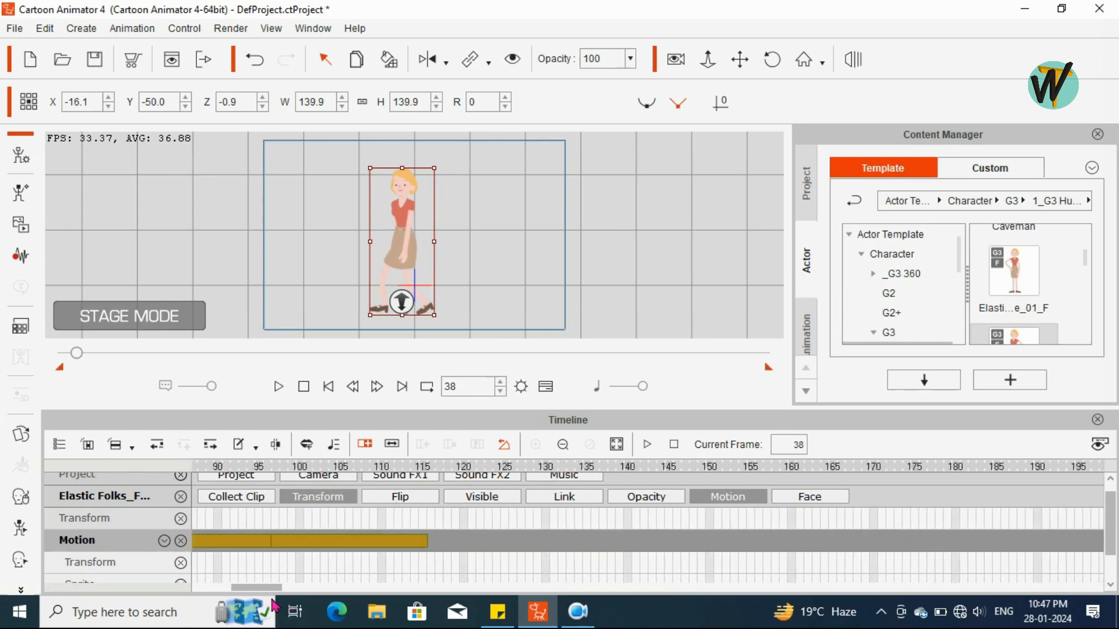
pyautogui.click(425, 540)
pyautogui.moveTo(425, 541); pyautogui.dragTo(440, 548)
pyautogui.moveTo(524, 540); pyautogui.dragTo(1052, 528)
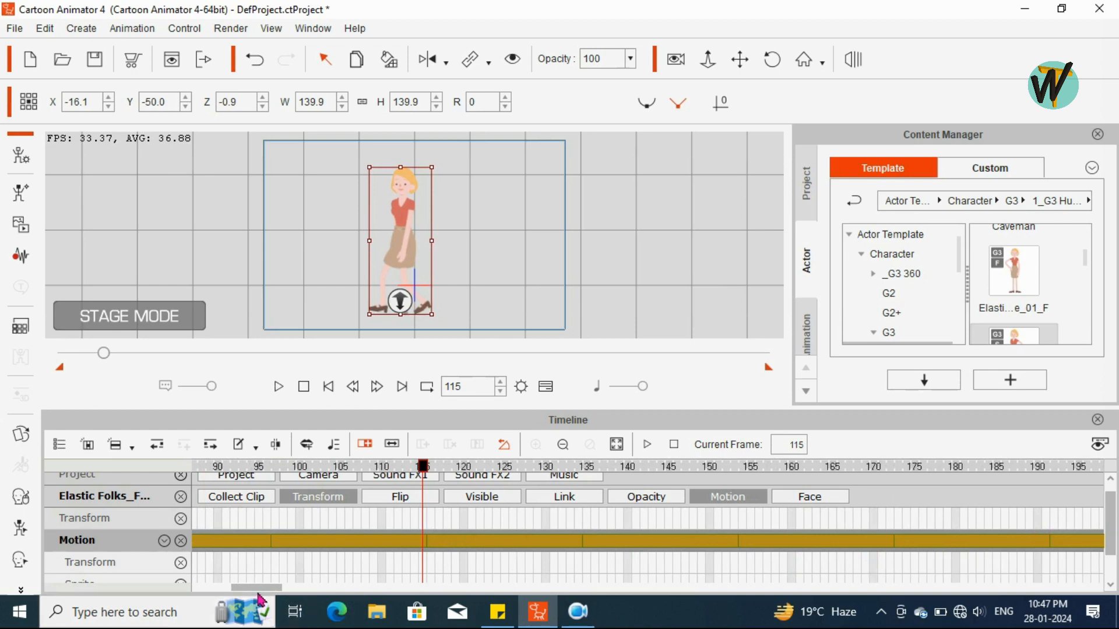
# Play the walking animation from frame 1, pause it and return the timeline view to its start.
pyautogui.moveTo(263, 587); pyautogui.dragTo(179, 583)
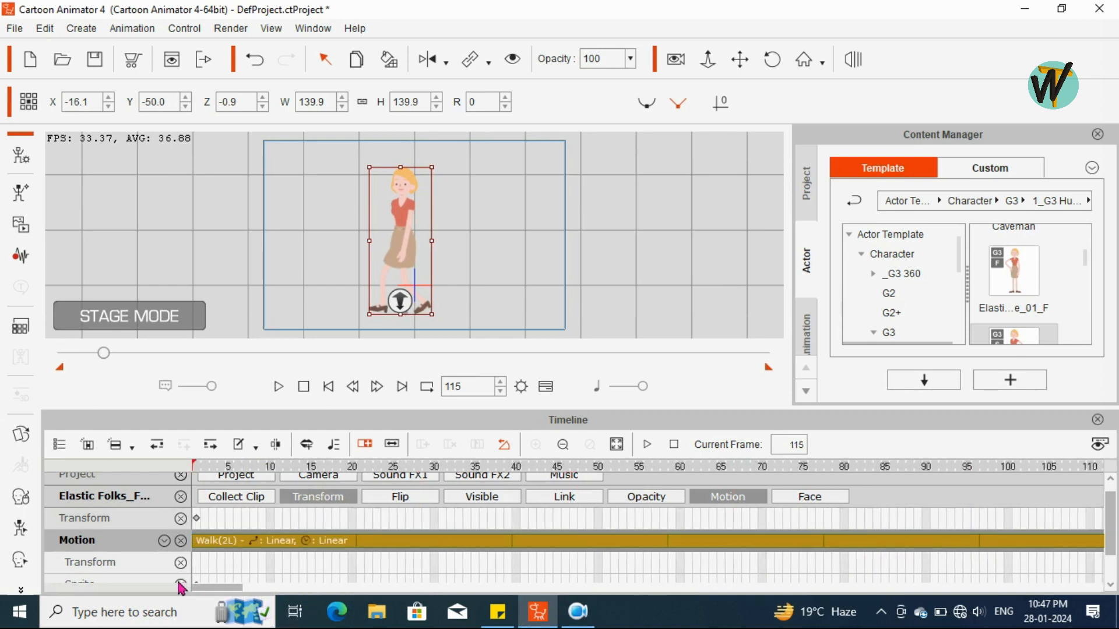
pyautogui.click(196, 547)
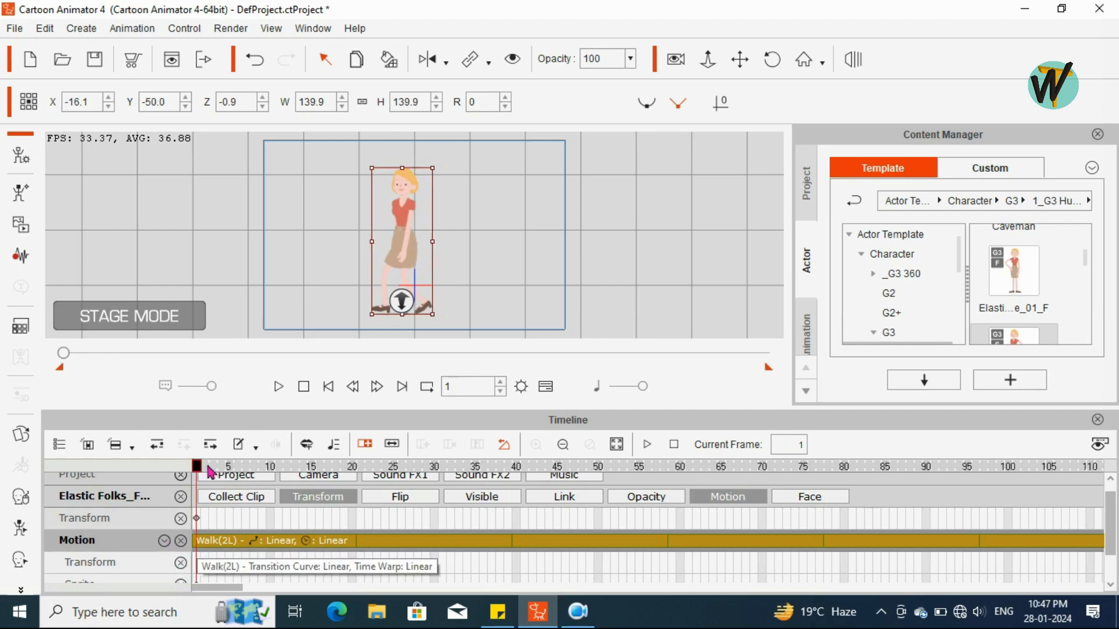
pyautogui.click(278, 388)
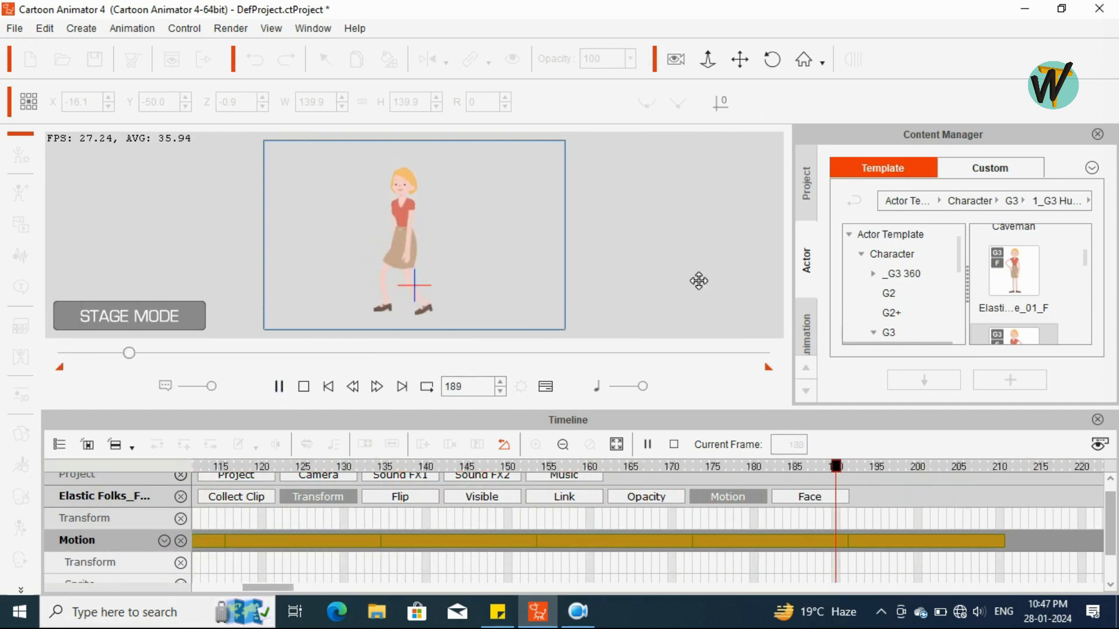
pyautogui.press('space')
pyautogui.moveTo(308, 590); pyautogui.dragTo(216, 590)
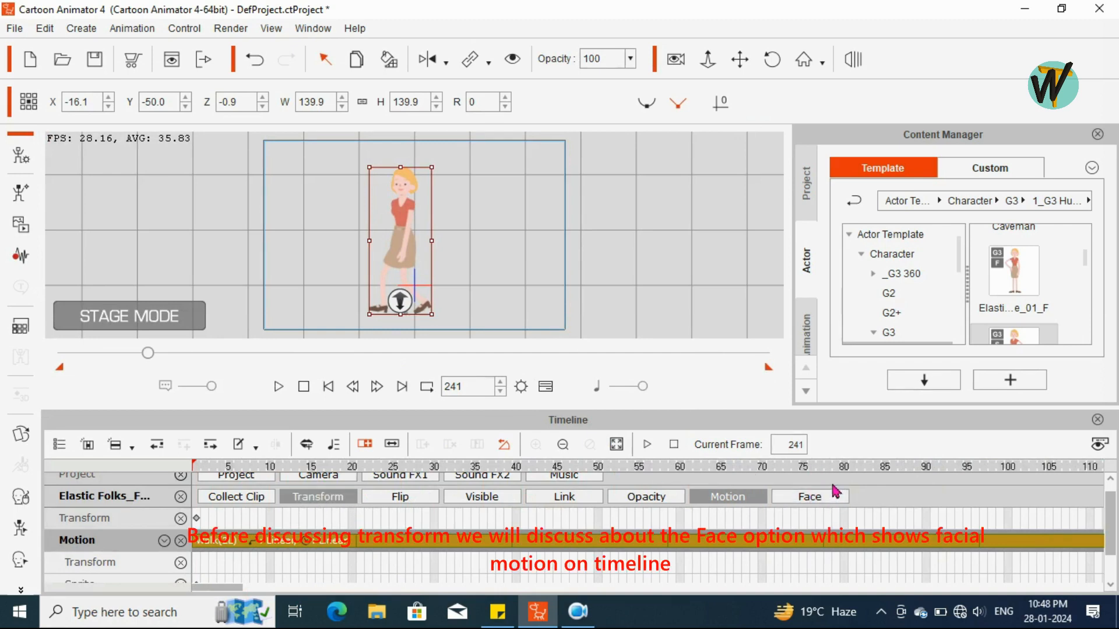
# Show the character's Face tracks, look through the Face Motion list of facial parts and hide the tracks again.
pyautogui.click(818, 497)
pyautogui.scroll(-5, 159, 571)
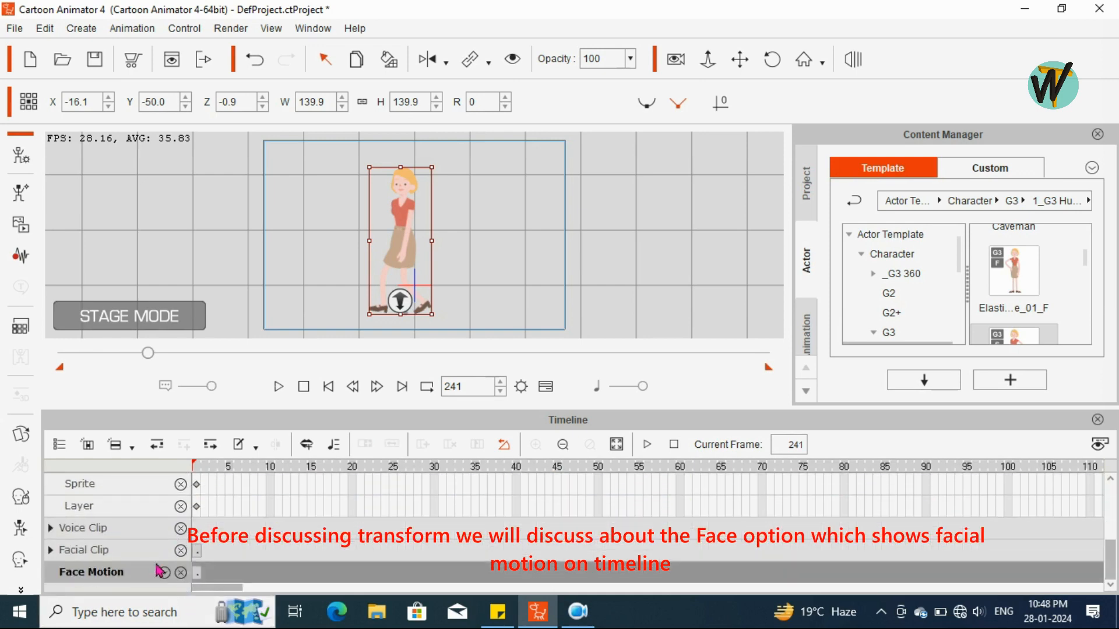
pyautogui.click(165, 573)
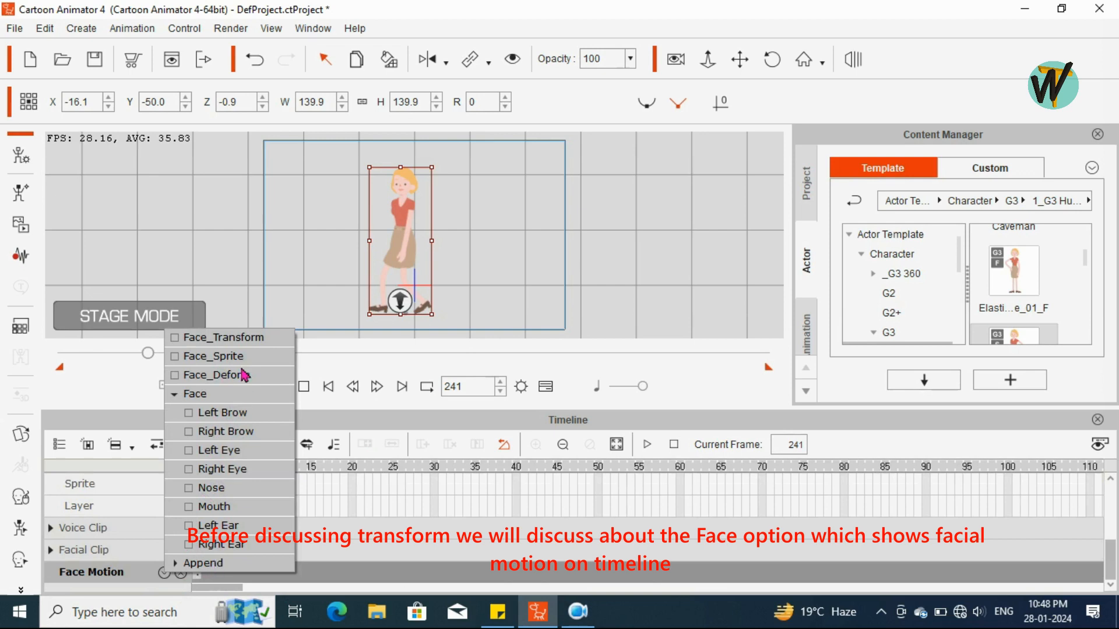
pyautogui.click(319, 536)
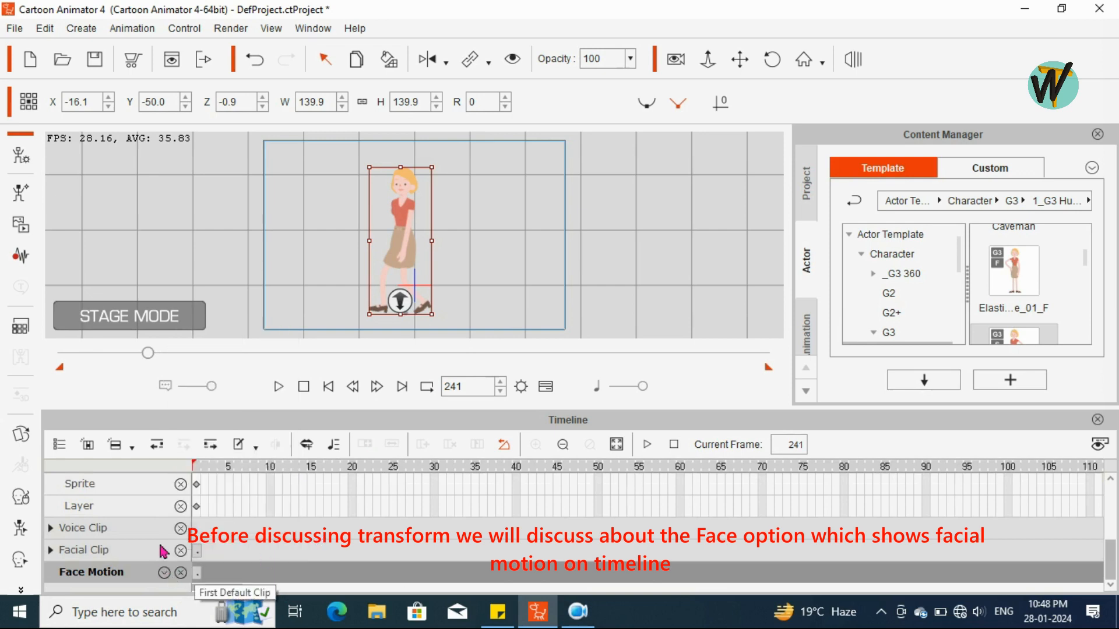
pyautogui.scroll(4, 383, 557)
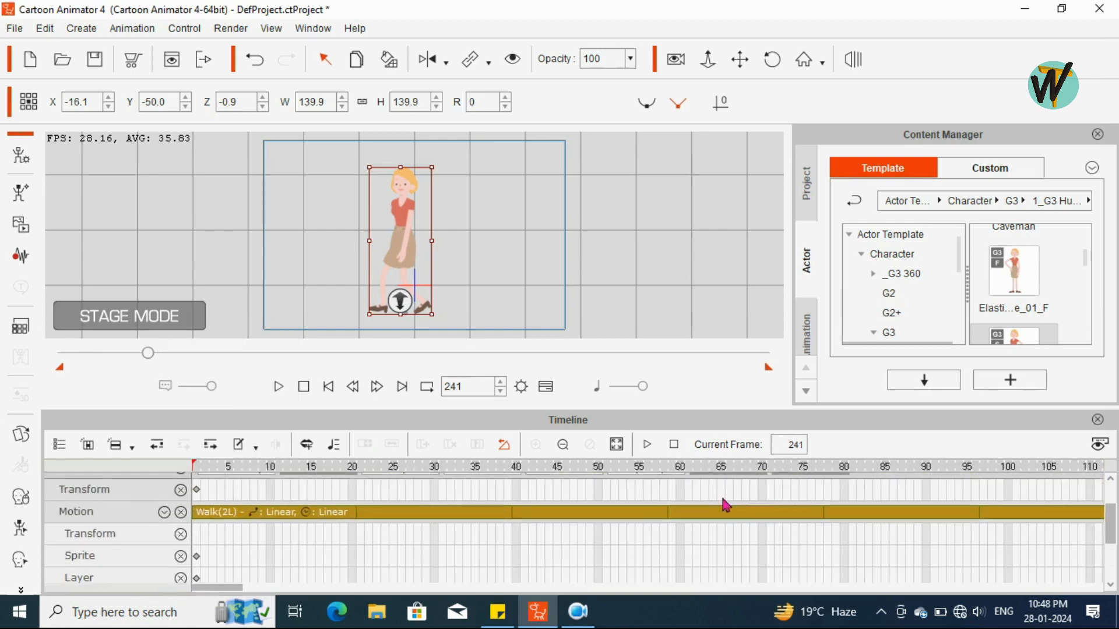
pyautogui.scroll(2, 569, 527)
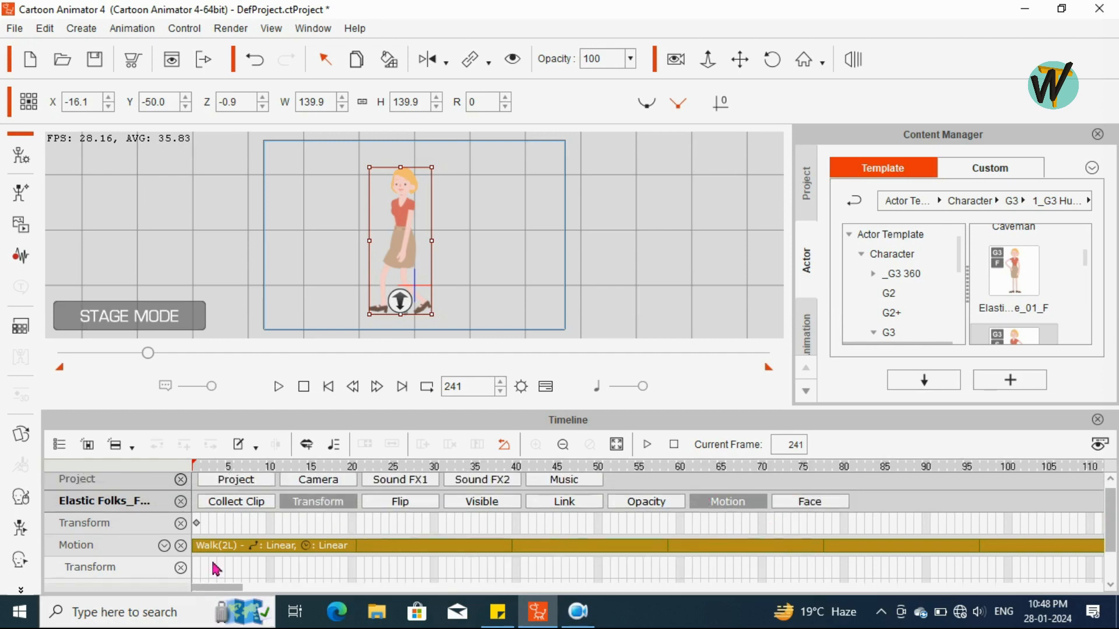
# At frame 100, move the character past the camera frame's left edge to about X -319.5, Y -55.9 on the outer Transform track.
pyautogui.click(197, 525)
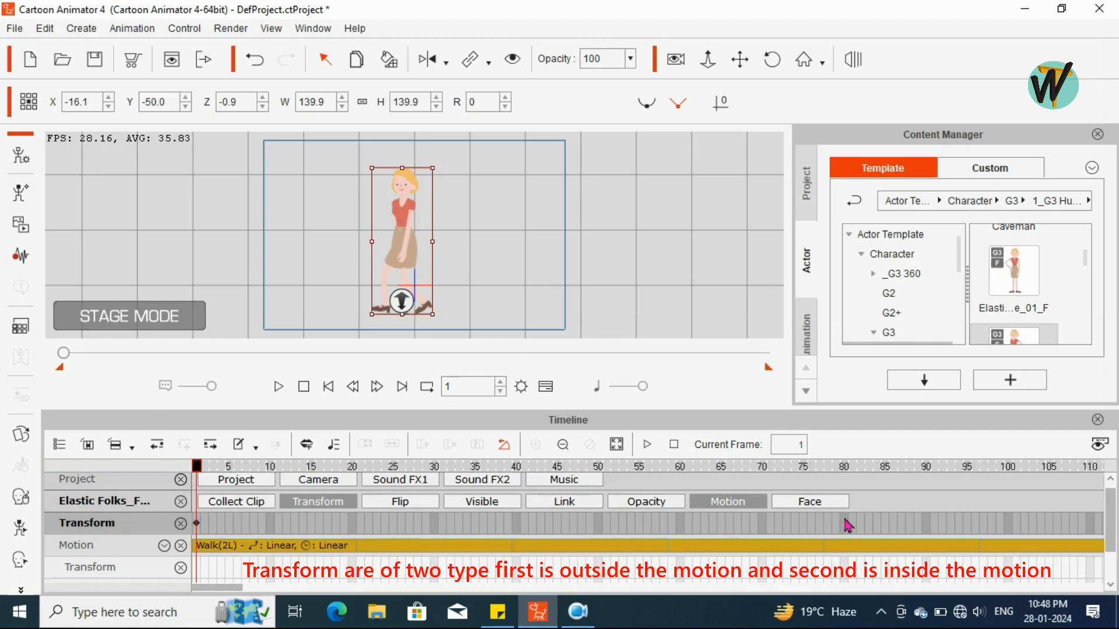
pyautogui.click(926, 528)
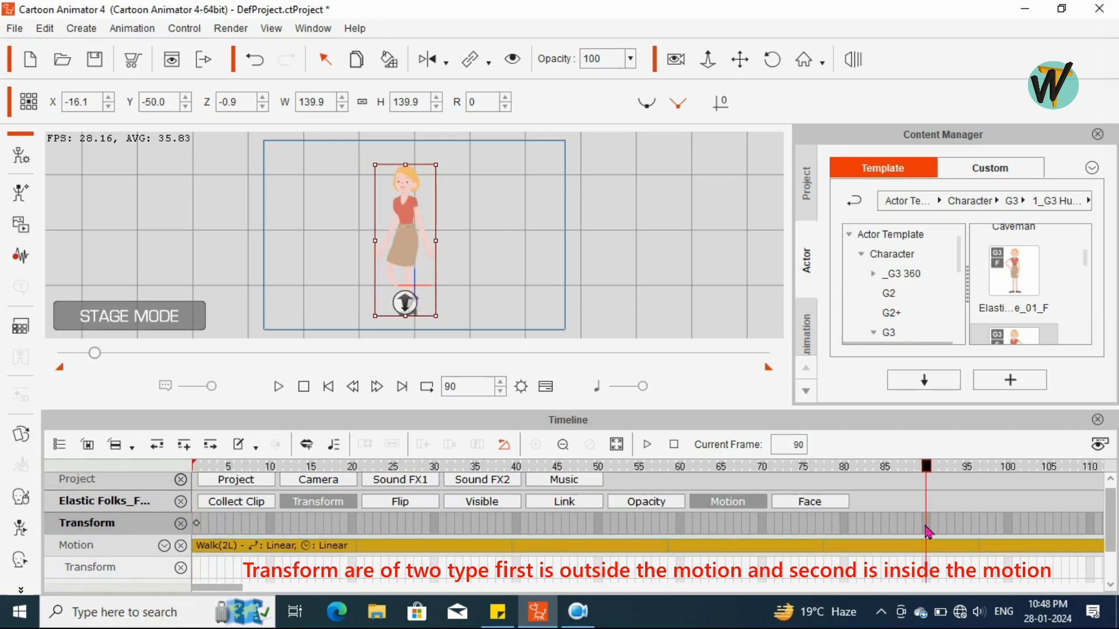
pyautogui.moveTo(929, 476); pyautogui.dragTo(1008, 477)
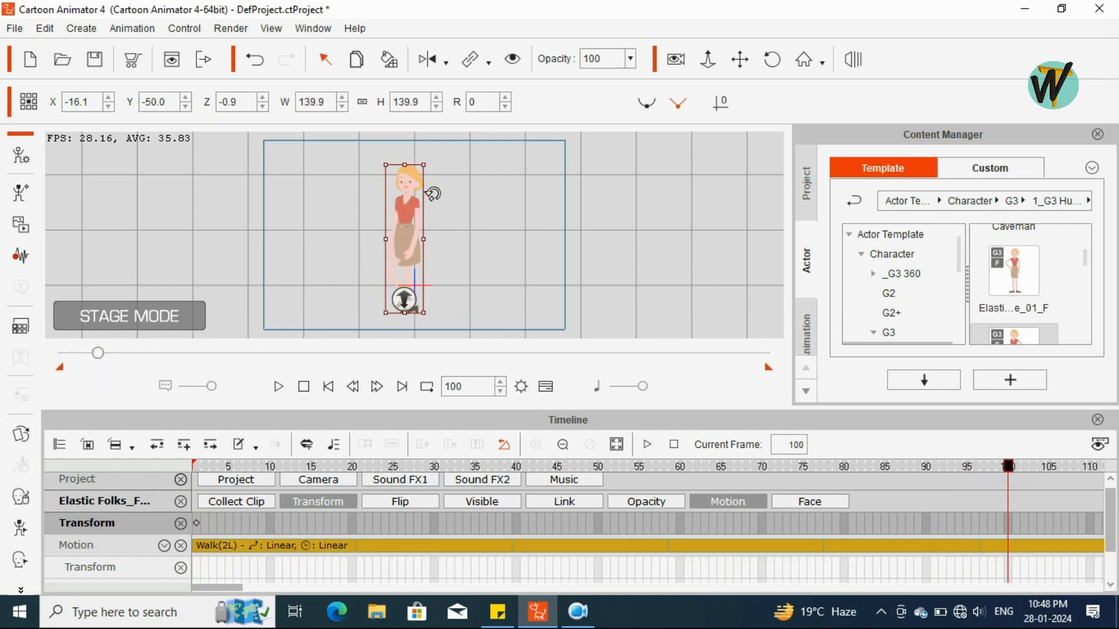
pyautogui.moveTo(408, 238); pyautogui.dragTo(238, 242)
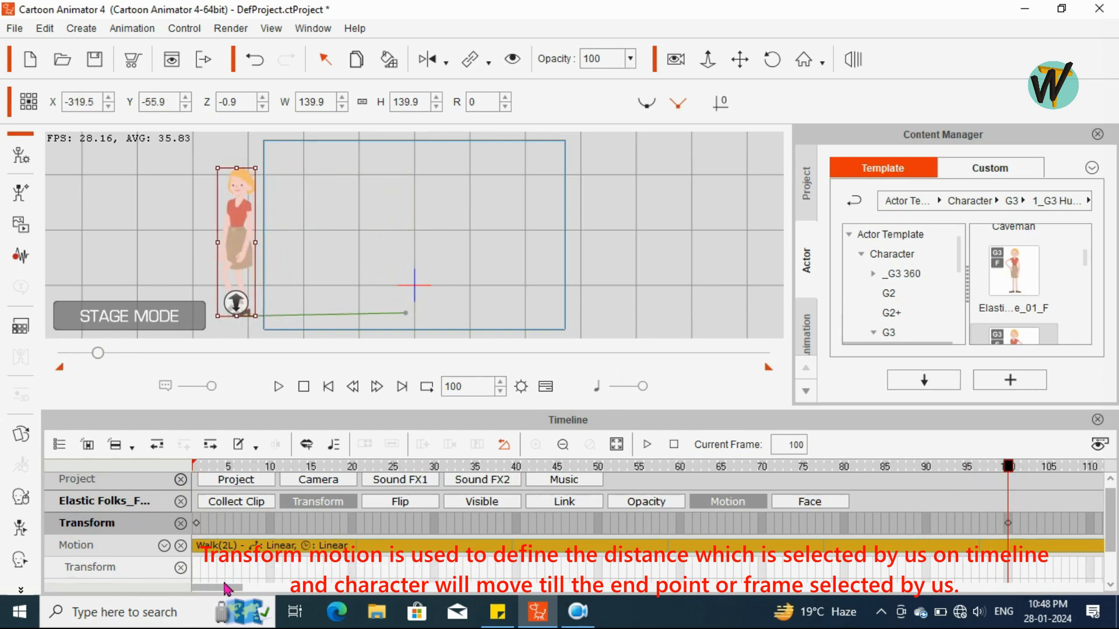
# Play the walk with its Transform movement from frame 1 and pause it.
pyautogui.click(196, 523)
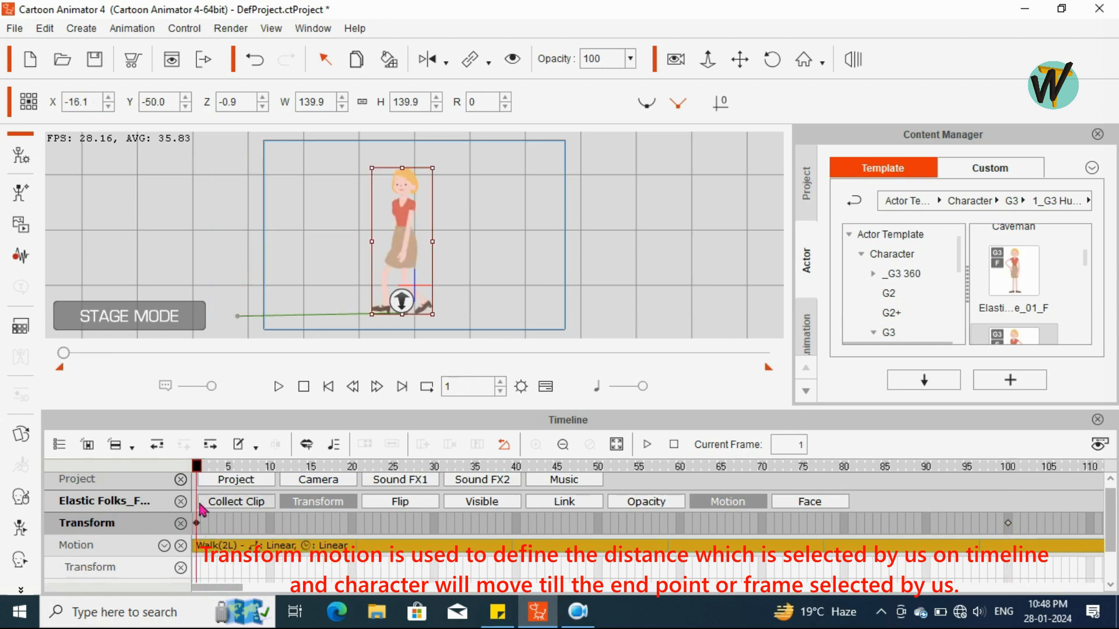
pyautogui.click(278, 387)
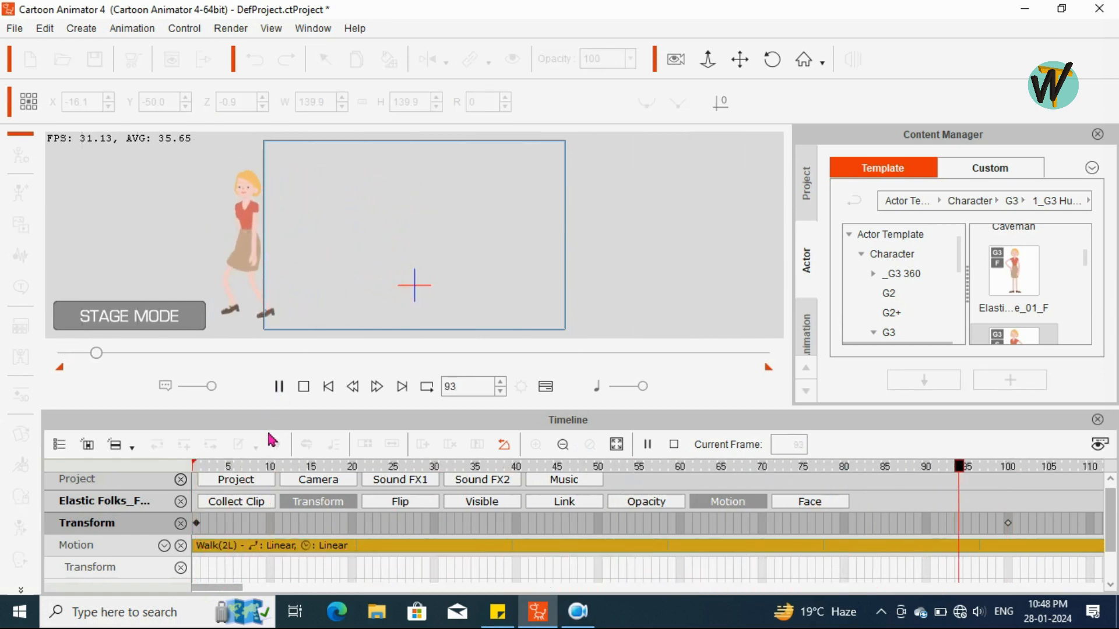
pyautogui.click(279, 386)
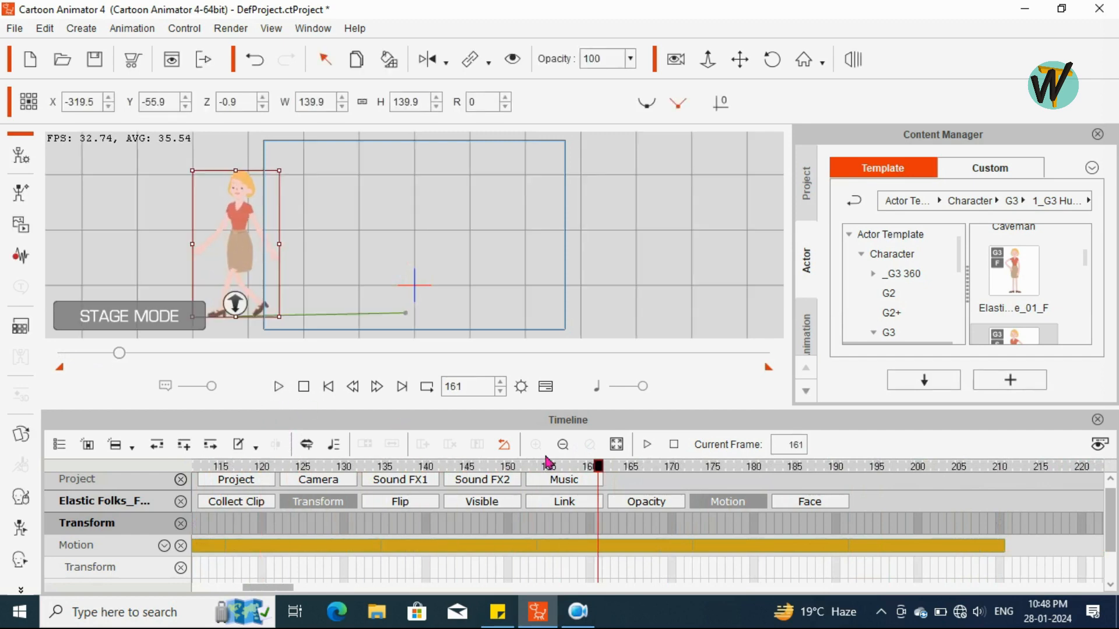
# Flip the character horizontally at the frame 100 Transform key and show its Flip track.
pyautogui.click(1002, 544)
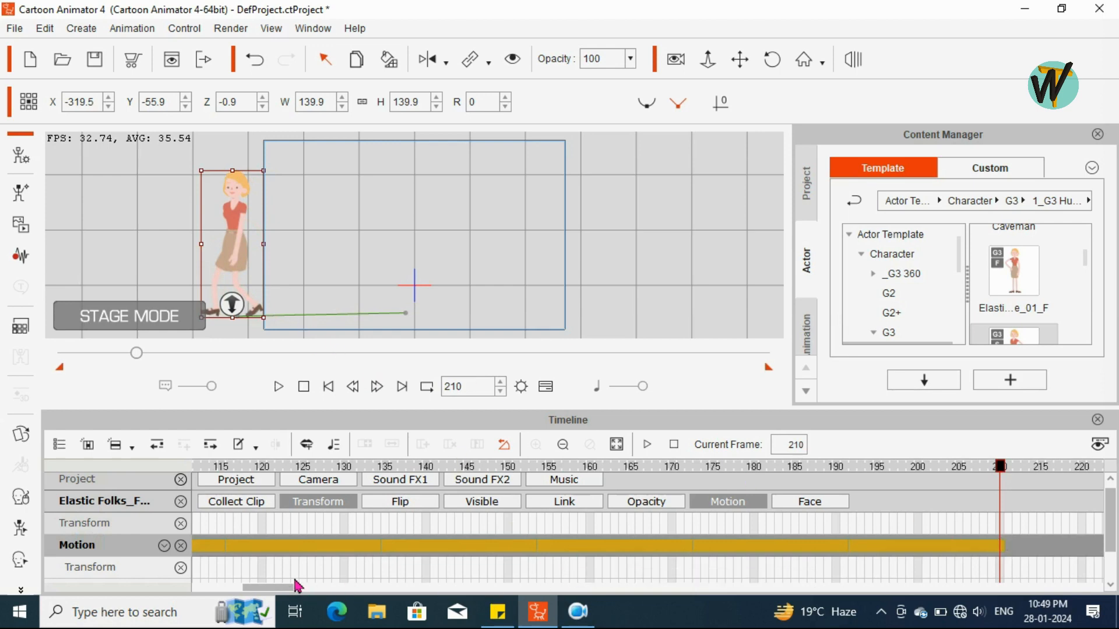
pyautogui.moveTo(257, 589); pyautogui.dragTo(245, 589)
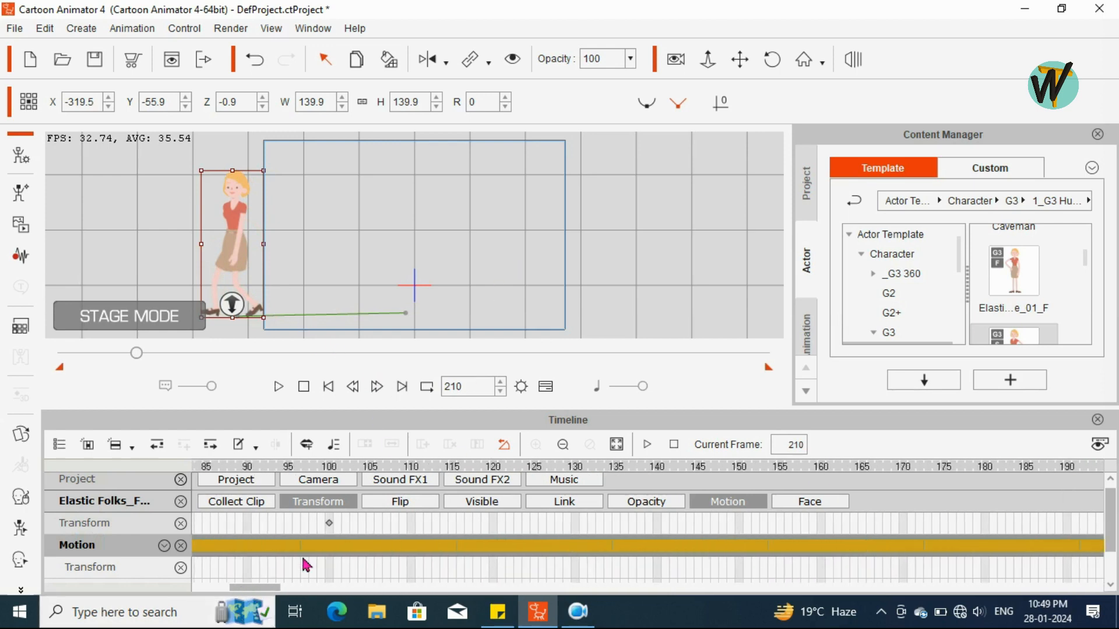
pyautogui.click(328, 525)
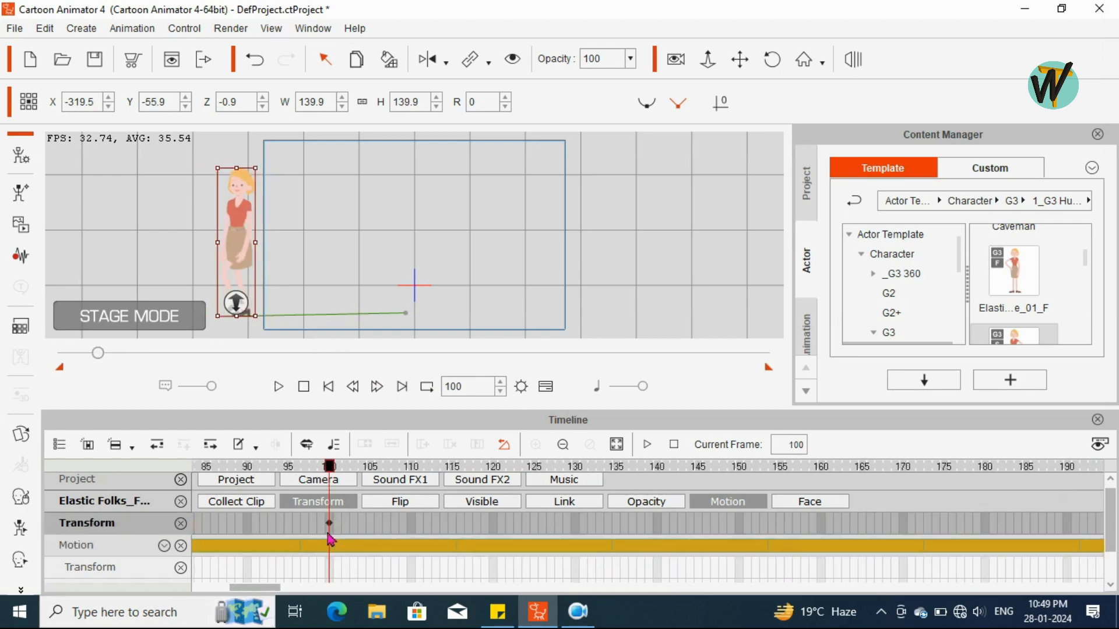
pyautogui.click(430, 61)
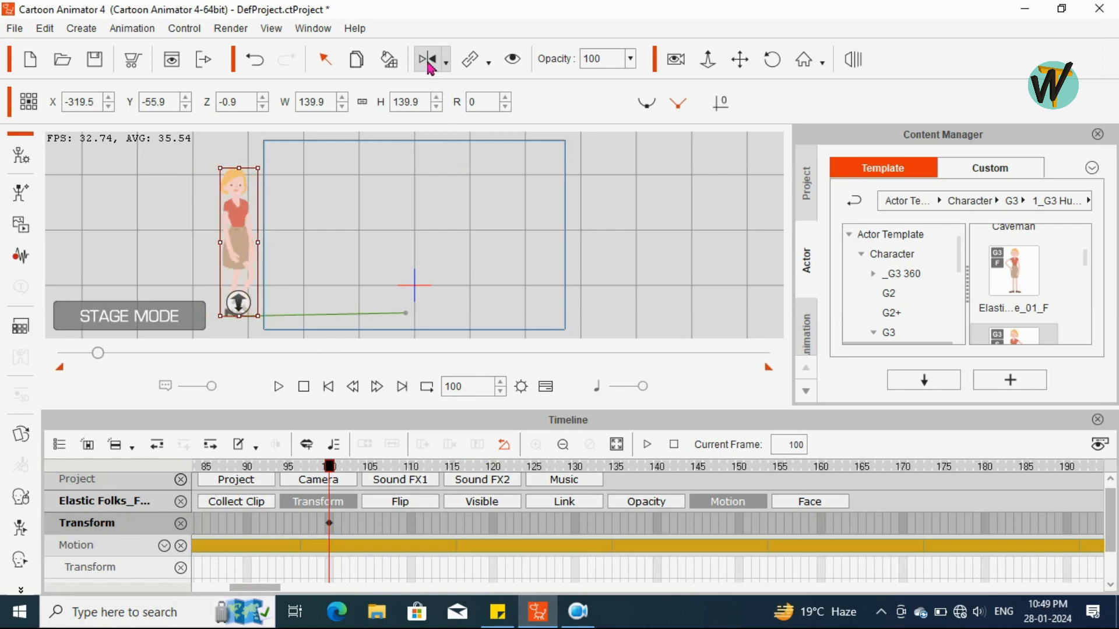
pyautogui.click(394, 508)
pyautogui.scroll(-1, 318, 574)
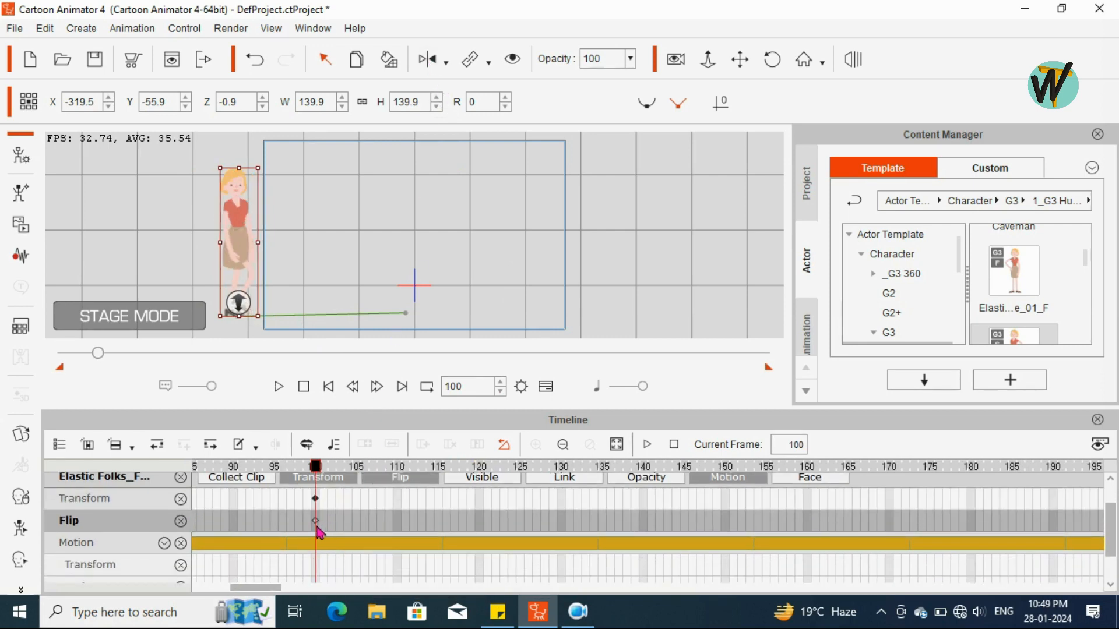
# Hide the Flip track and, at frame 210 on the outer Transform track, move the character back into the camera frame to about X 32.8, Y -42.6.
pyautogui.click(387, 480)
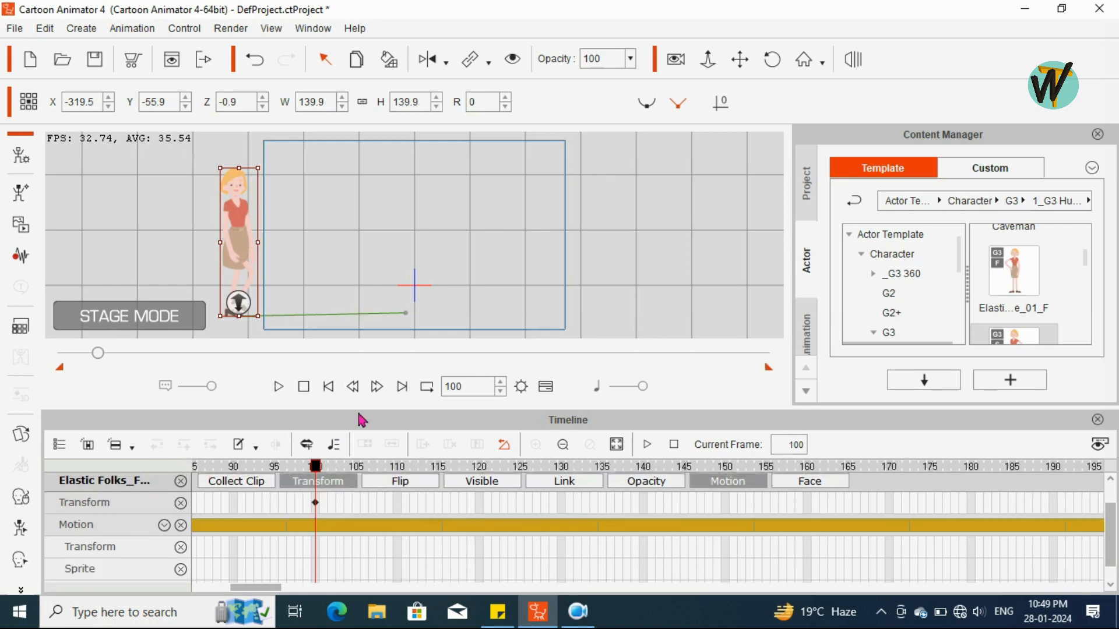
pyautogui.moveTo(257, 591); pyautogui.dragTo(273, 589)
pyautogui.click(923, 505)
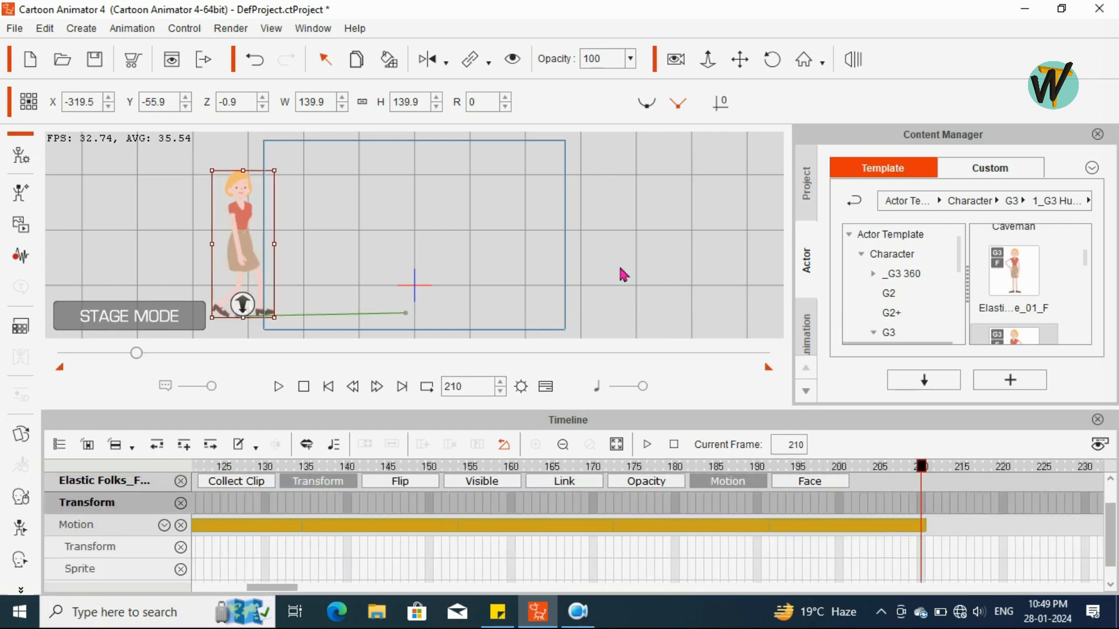
pyautogui.moveTo(241, 248); pyautogui.dragTo(430, 241)
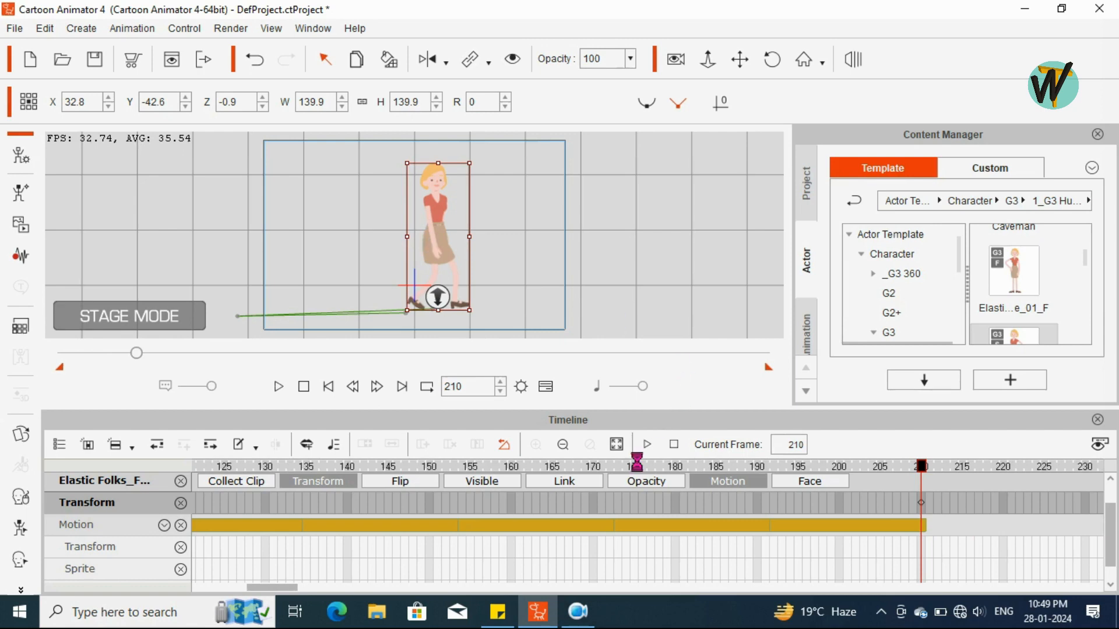
# Play the return movement from the frame 100 Transform key and pause it past frame 210.
pyautogui.moveTo(269, 588); pyautogui.dragTo(243, 588)
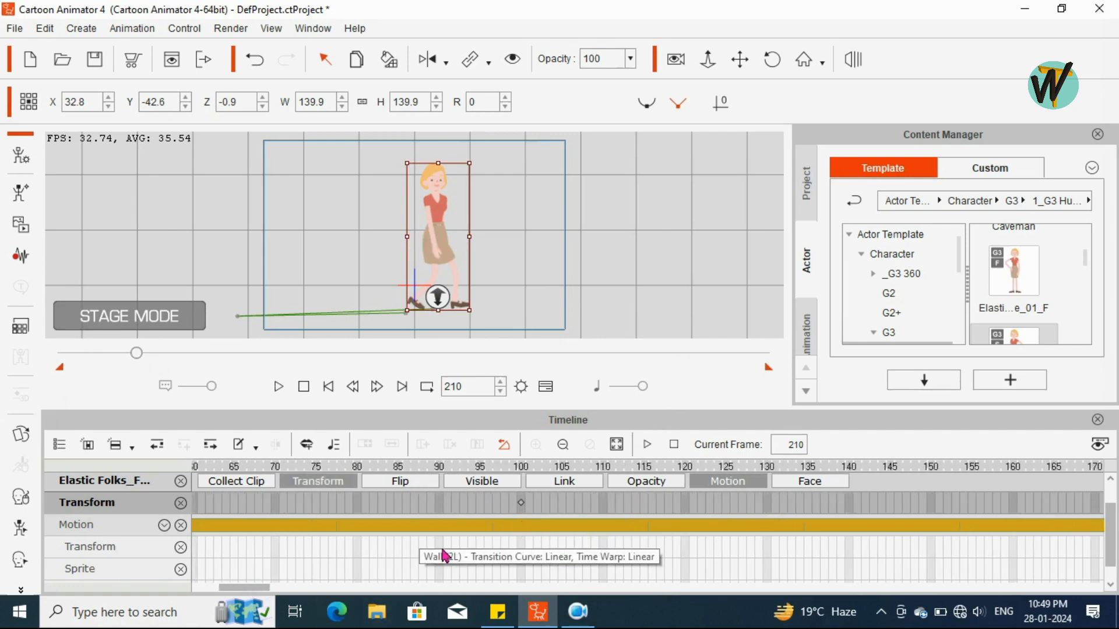
pyautogui.click(525, 516)
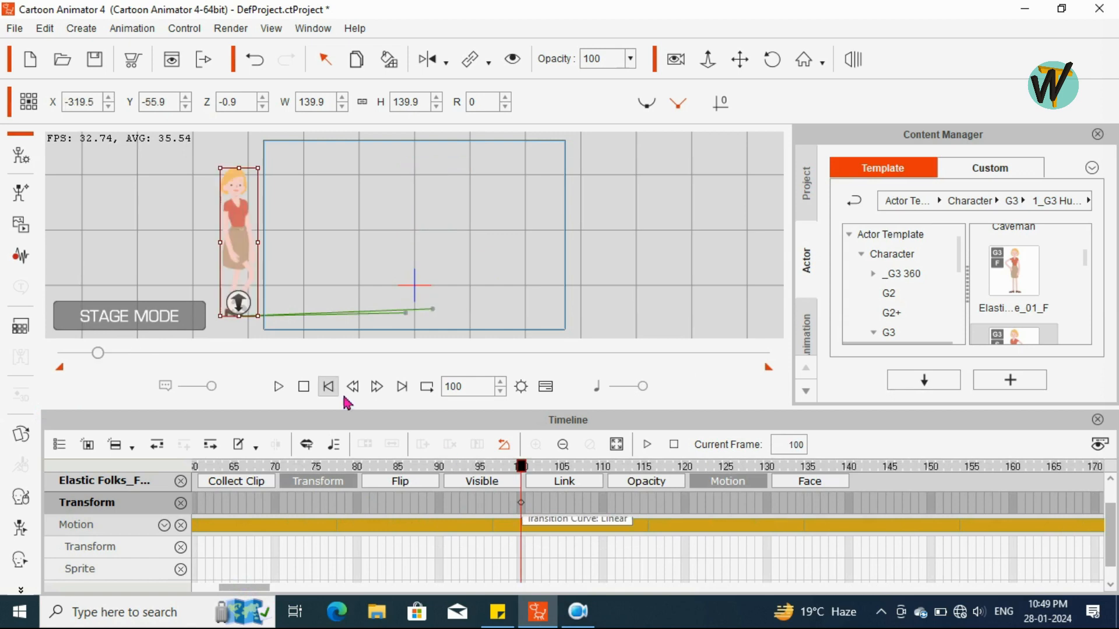
pyautogui.click(278, 387)
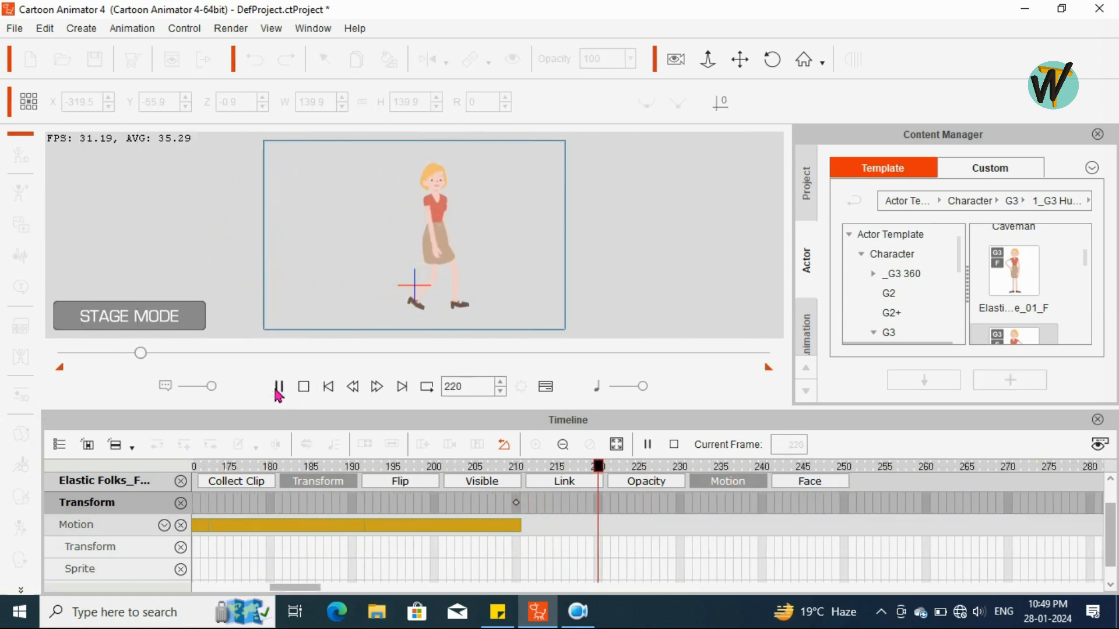
pyautogui.click(278, 387)
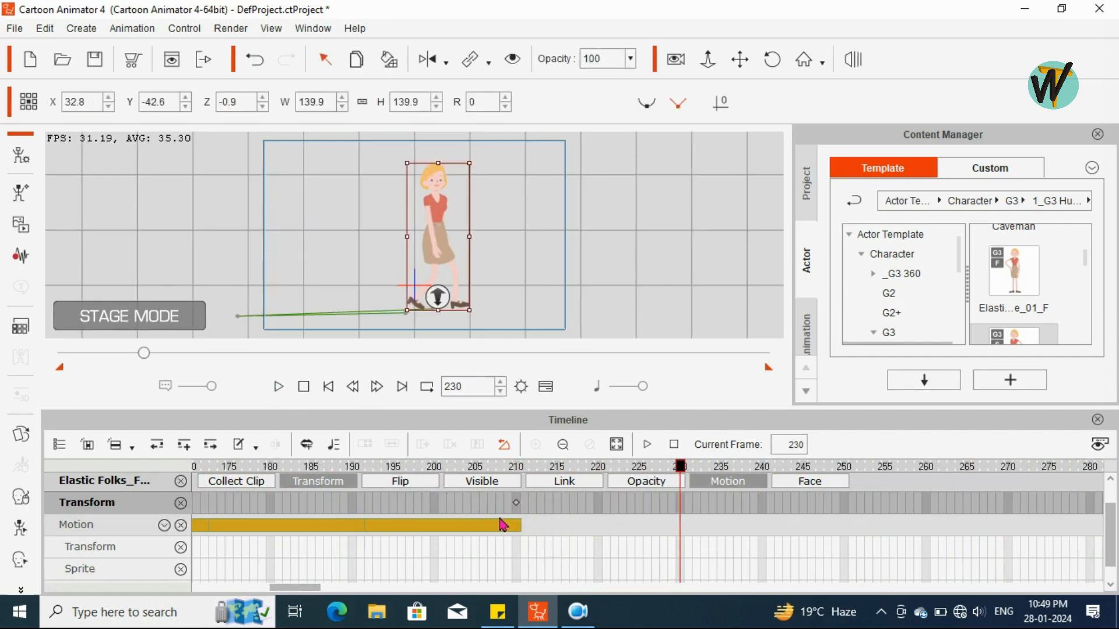
# Review the outer Transform track's keys at frames 210 and 1, and scrub from frame 1 to frame 100.
pyautogui.click(515, 504)
pyautogui.moveTo(313, 592); pyautogui.dragTo(181, 594)
pyautogui.moveTo(1112, 523); pyautogui.dragTo(1109, 508)
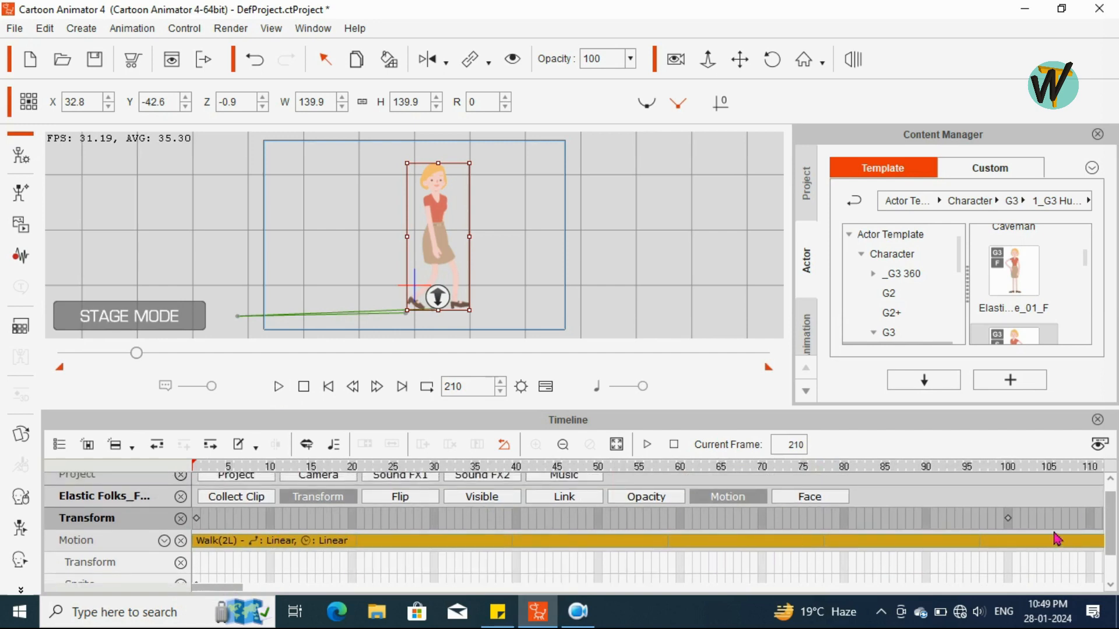
pyautogui.moveTo(231, 588); pyautogui.dragTo(194, 602)
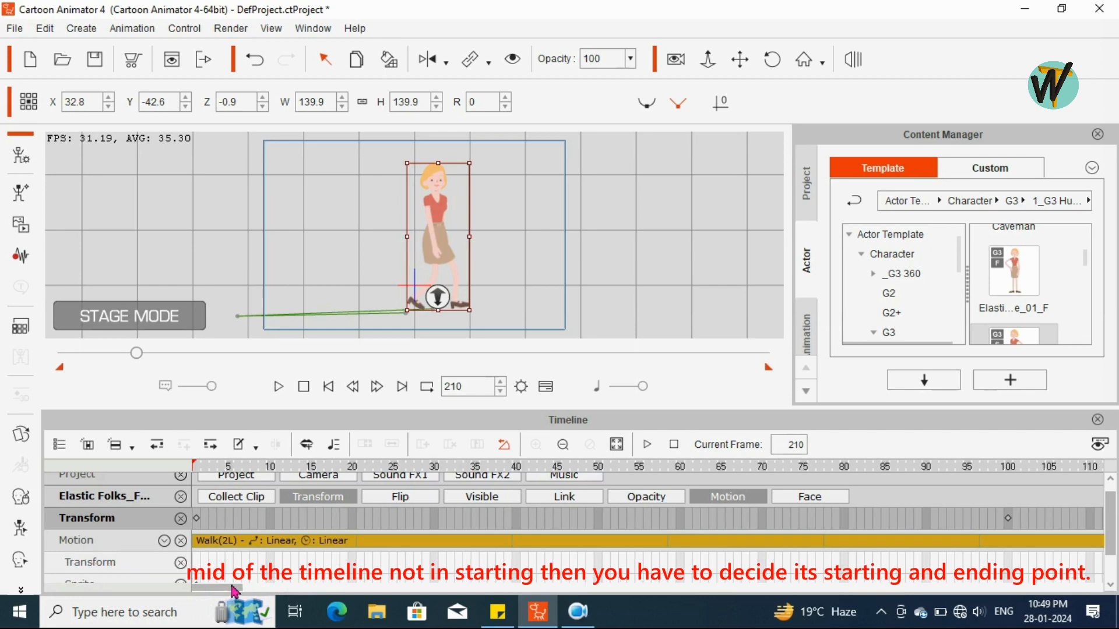
pyautogui.click(196, 520)
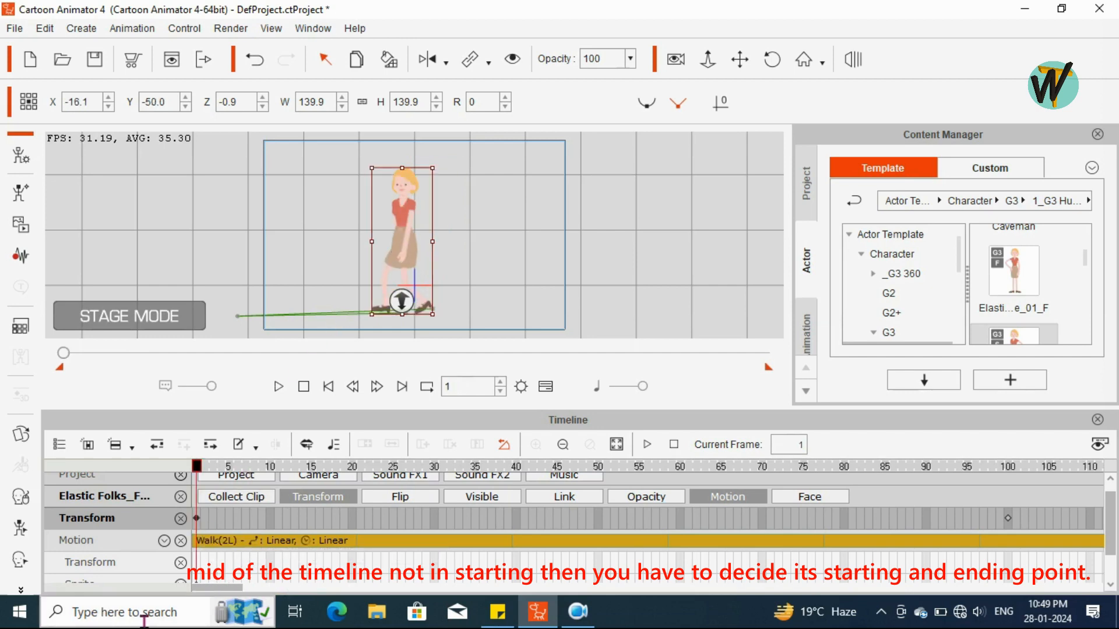
pyautogui.moveTo(198, 467); pyautogui.dragTo(1008, 468)
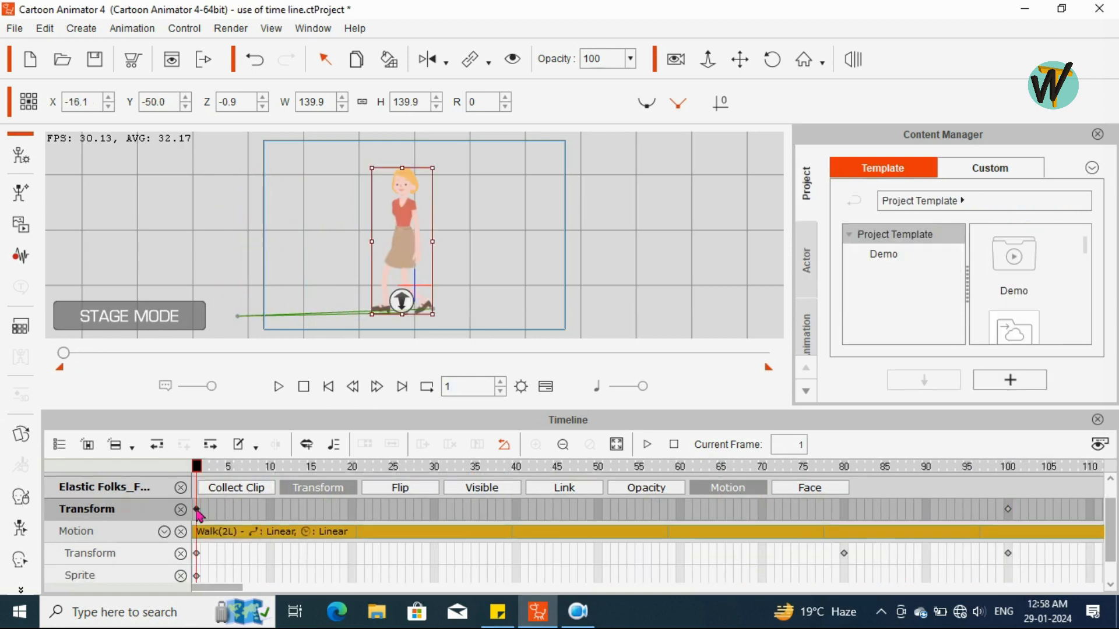
# Copy the frame 1 key of the outer Transform track to frame 50 and scrub between both frames.
pyautogui.moveTo(197, 466); pyautogui.dragTo(195, 513)
pyautogui.click(598, 513)
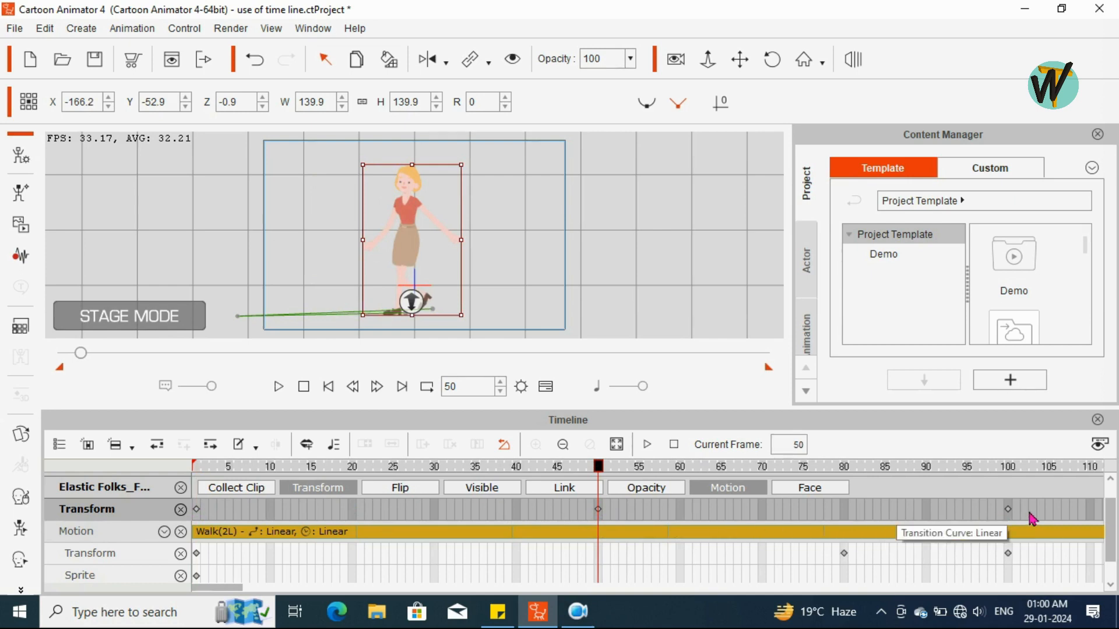
pyautogui.click(196, 511)
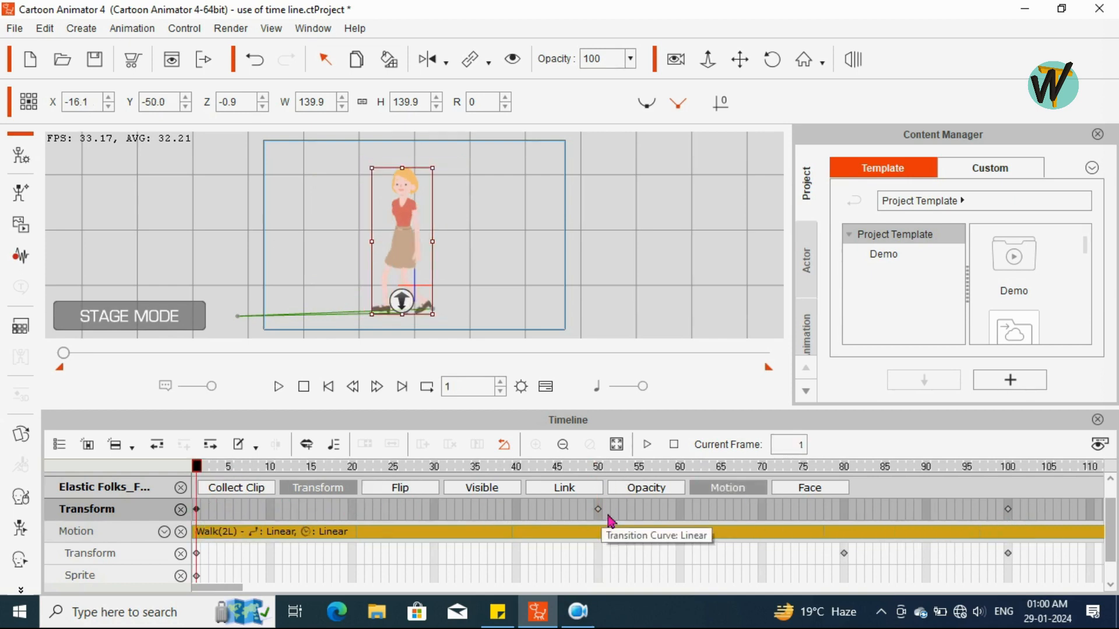
pyautogui.moveTo(197, 470); pyautogui.dragTo(600, 577)
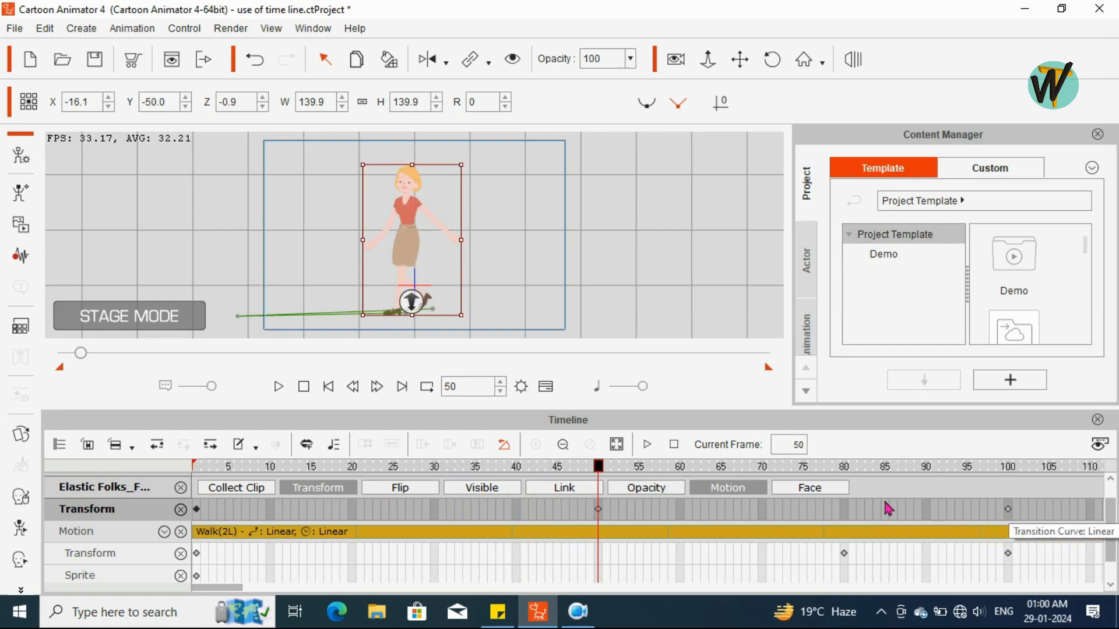
pyautogui.moveTo(600, 466); pyautogui.dragTo(194, 526)
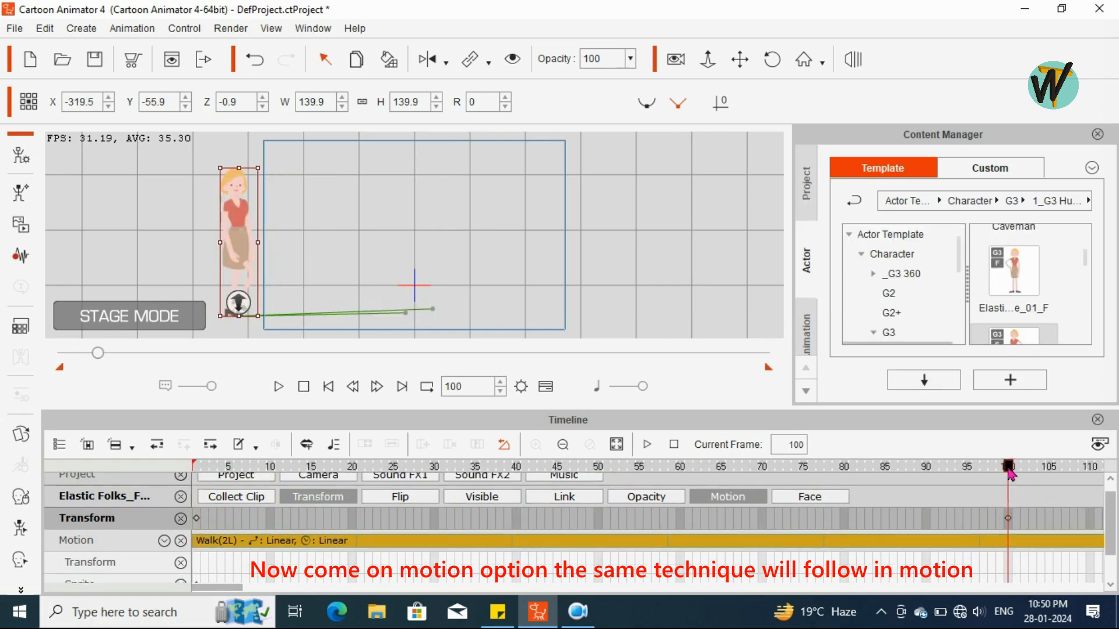
# At frame 100, rotate the character's left upper arm to about 72 degrees with the 2D Motion Key Editor.
pyautogui.click(197, 528)
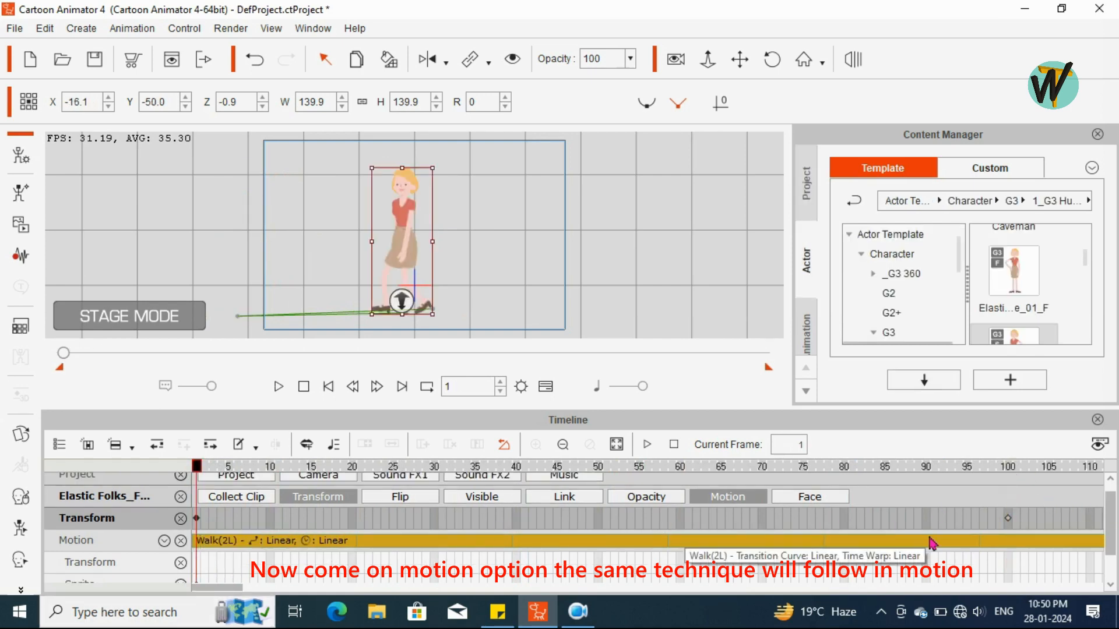
pyautogui.click(1010, 527)
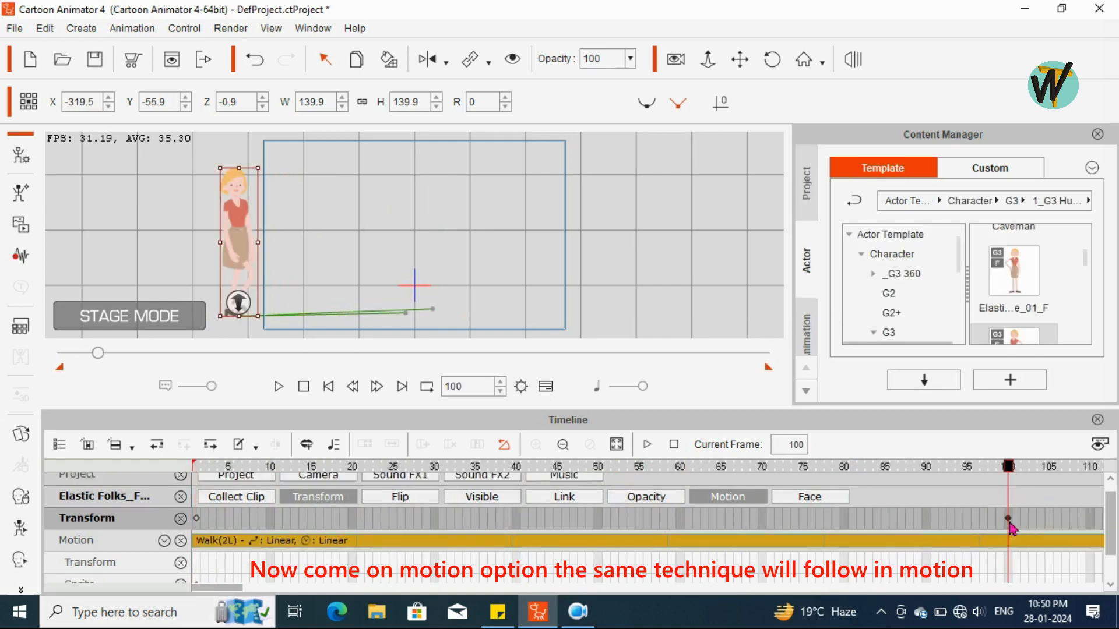
pyautogui.click(23, 529)
pyautogui.click(577, 269)
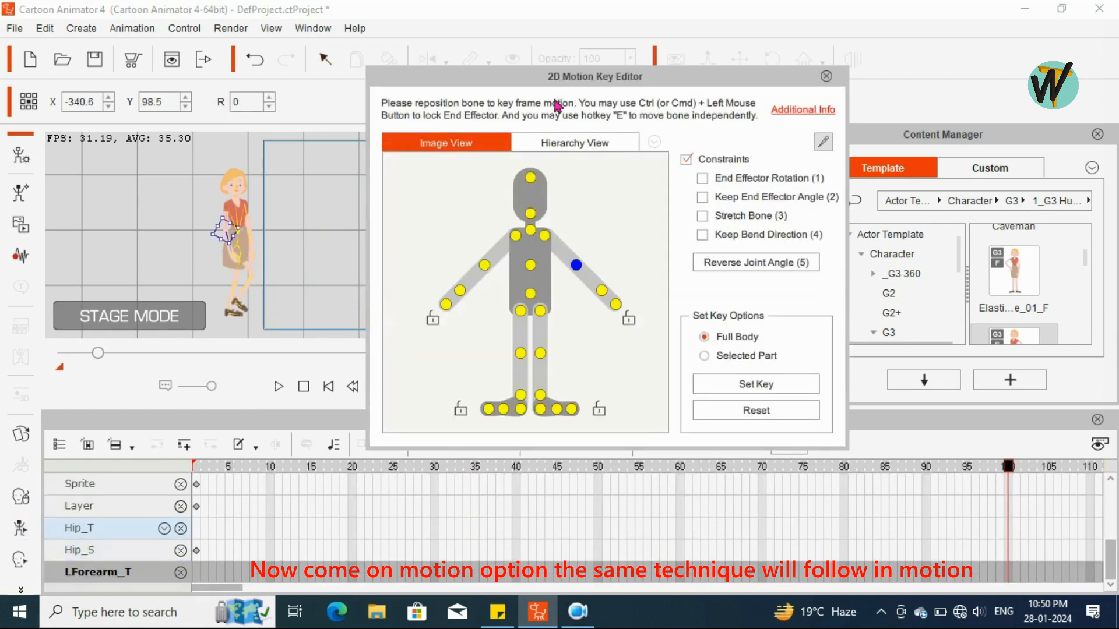
pyautogui.moveTo(574, 76); pyautogui.dragTo(759, 63)
pyautogui.click(730, 223)
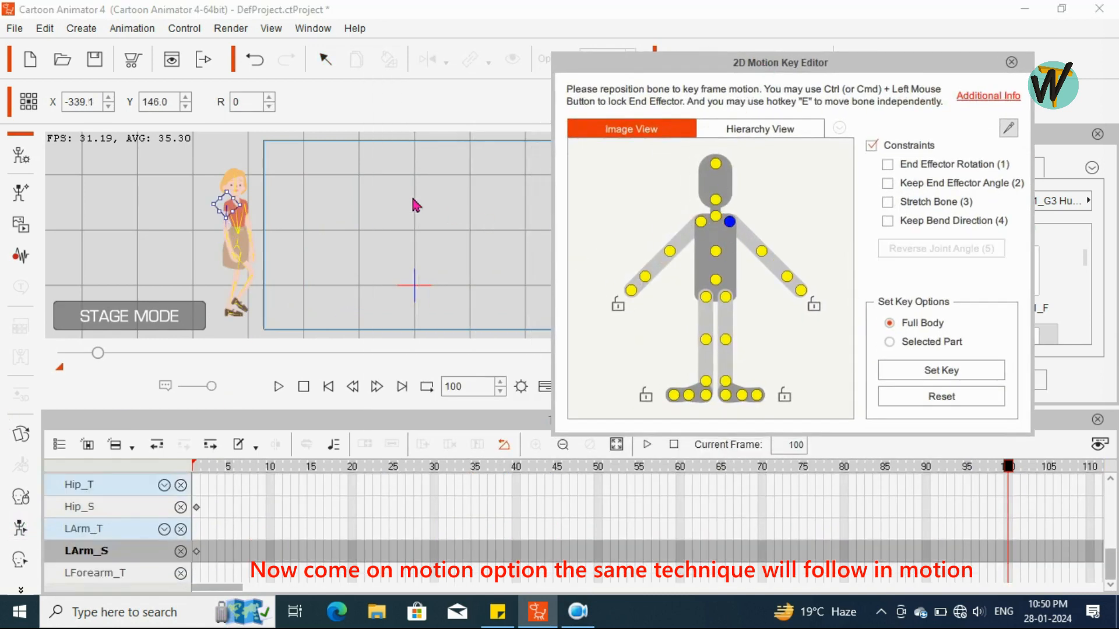
pyautogui.moveTo(248, 219); pyautogui.dragTo(237, 284)
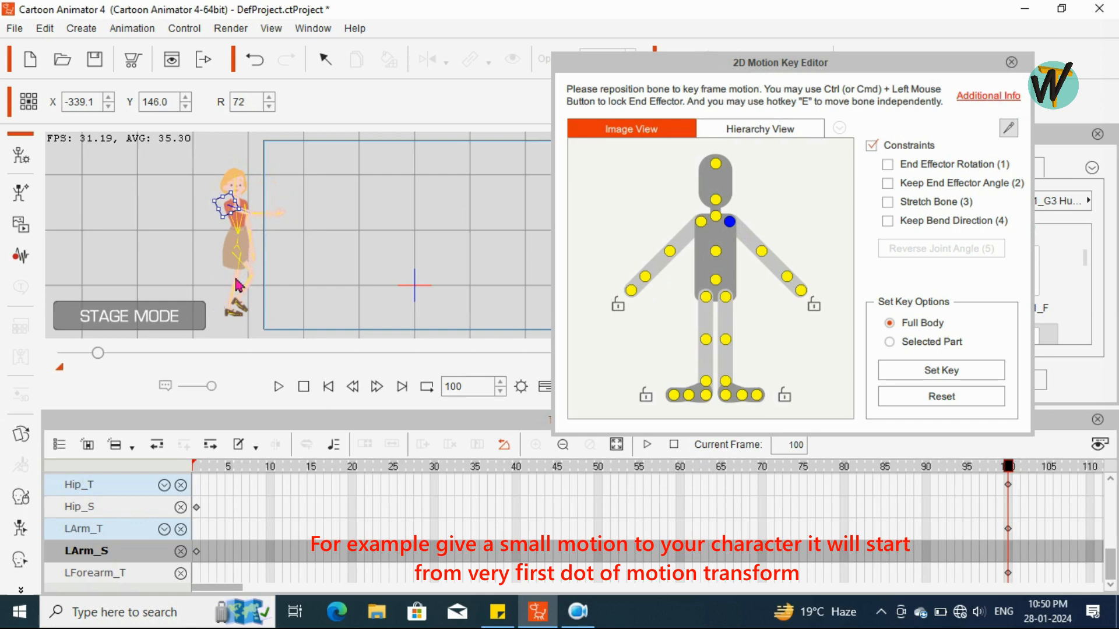
# Bend the character's left forearm upward at frame 100 and close the 2D Motion Key Editor.
pyautogui.click(762, 251)
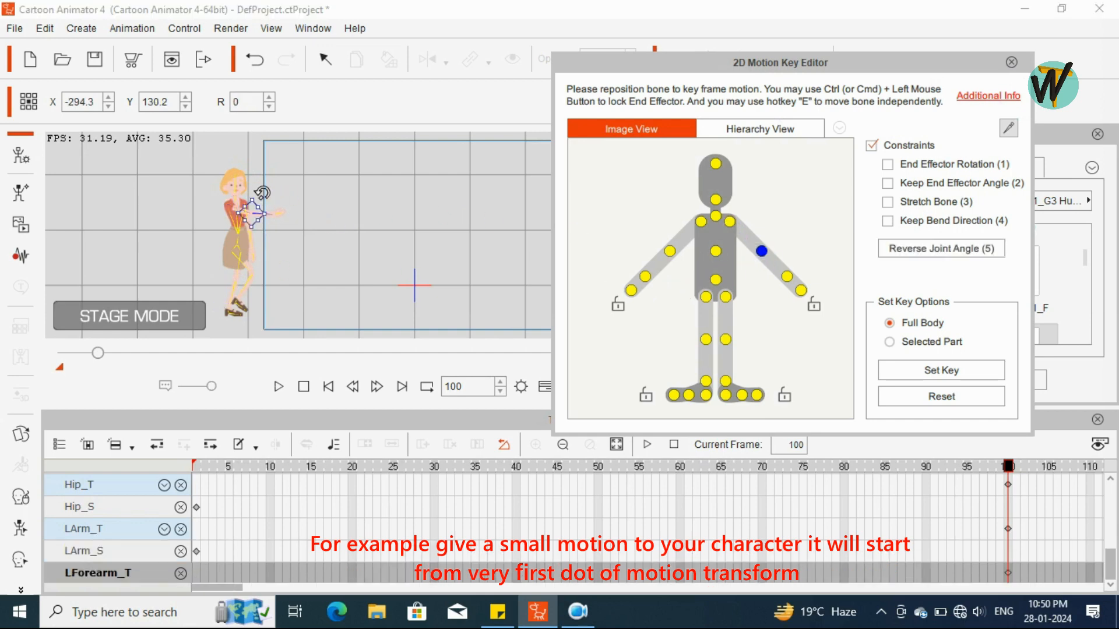
pyautogui.moveTo(249, 183); pyautogui.dragTo(224, 171)
pyautogui.click(1010, 65)
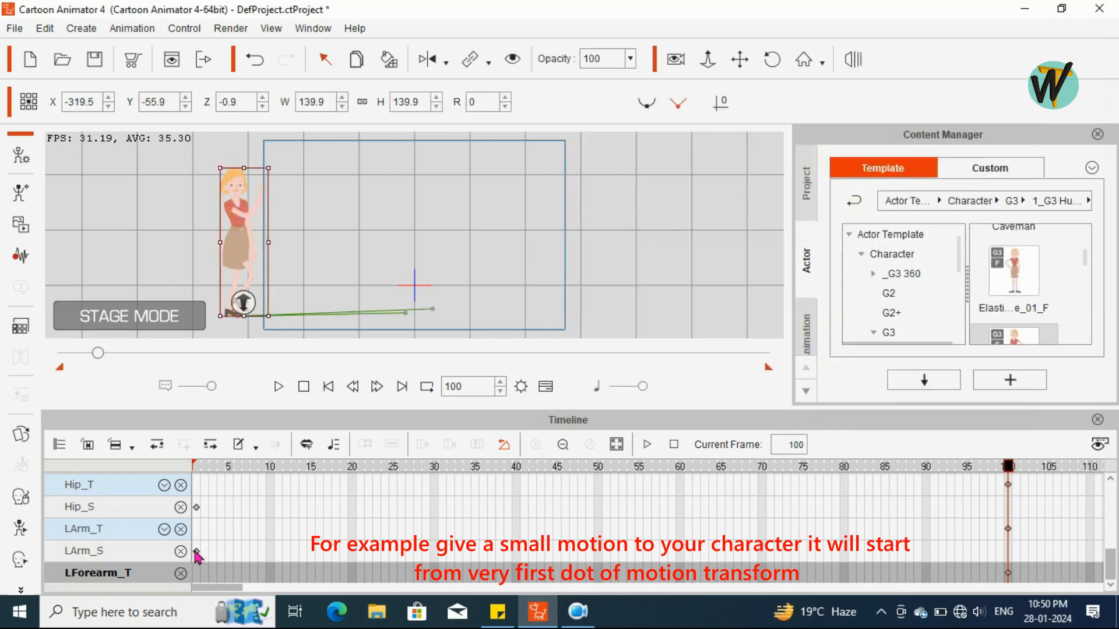
# Return to frame 1, show the upper Timeline tracks and scrub past frame 100 to review the arm movement.
pyautogui.click(197, 552)
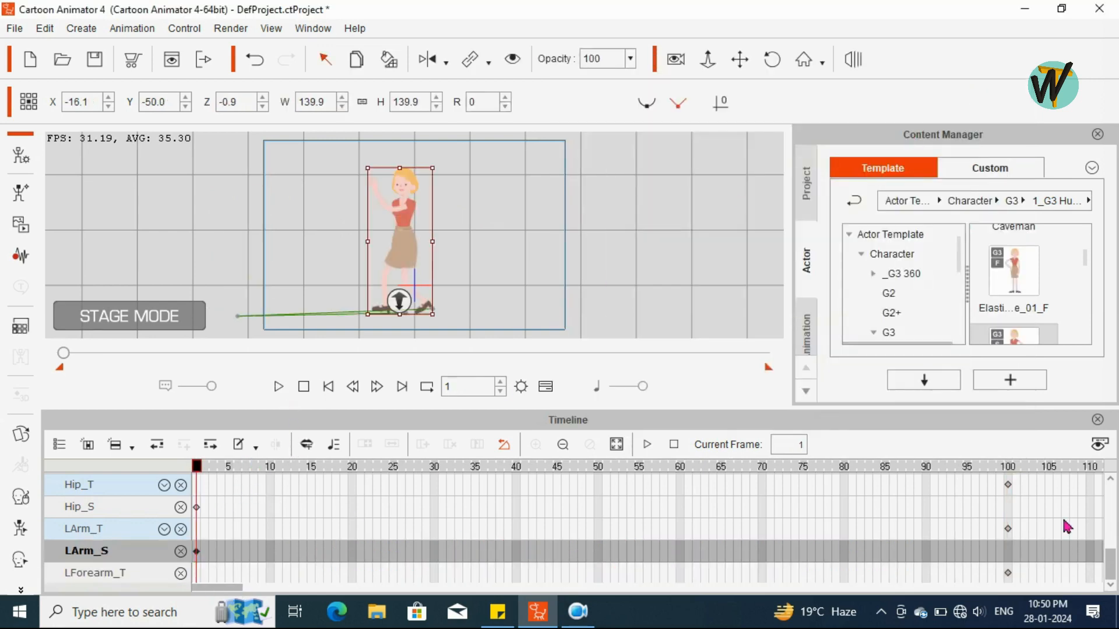
pyautogui.moveTo(1112, 570); pyautogui.dragTo(1113, 481)
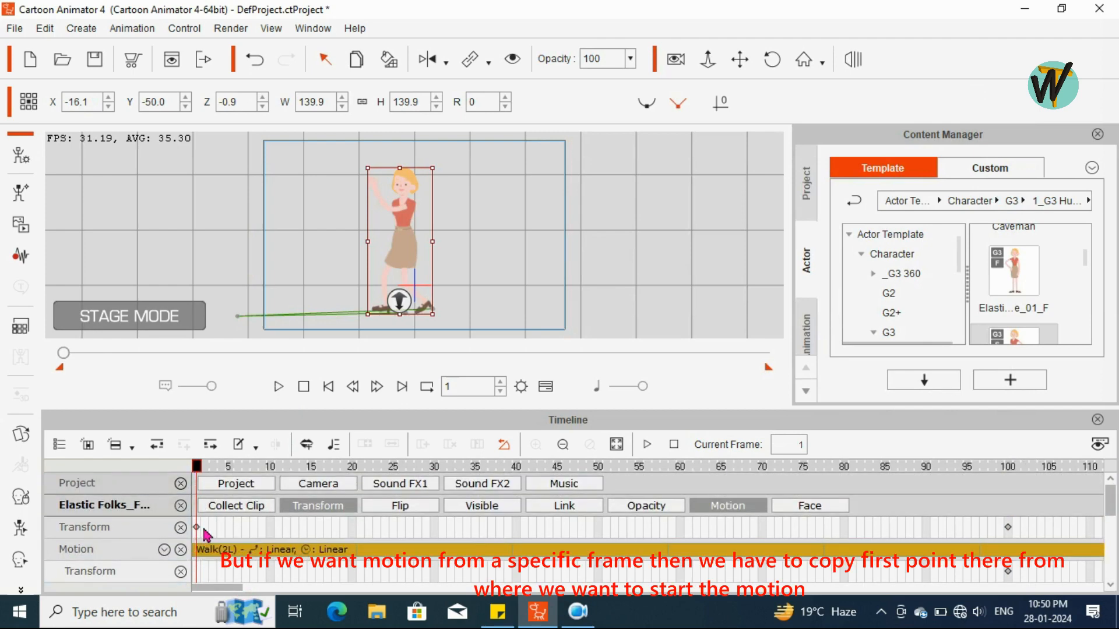
pyautogui.moveTo(197, 472); pyautogui.dragTo(1039, 556)
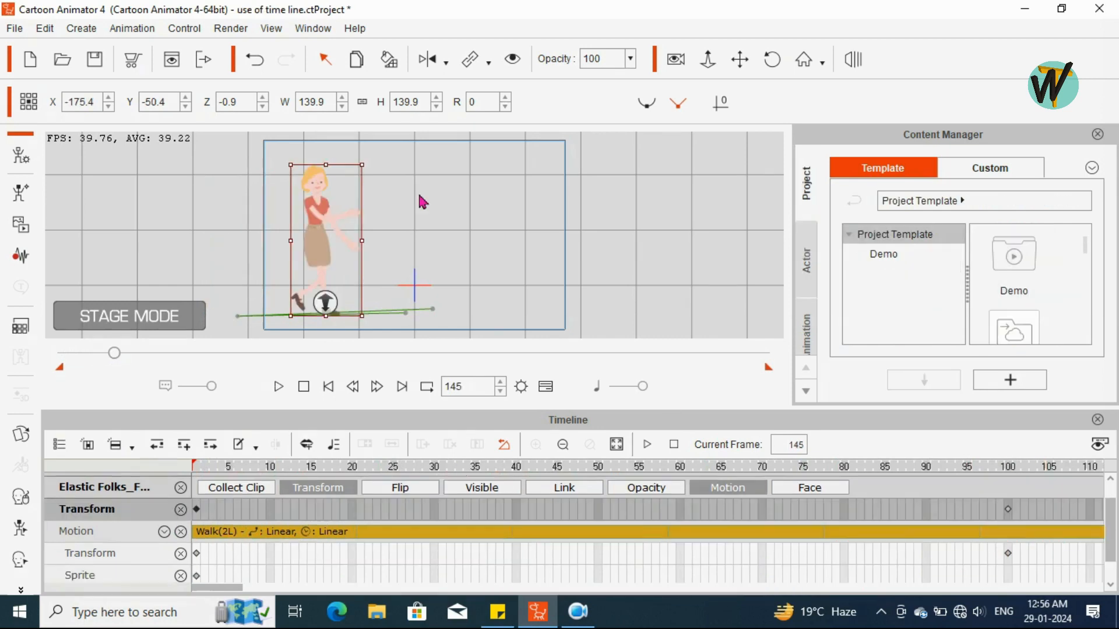
# Play the animation with the arm movement from the first frame and pause it.
pyautogui.press('Home')
pyautogui.click(279, 386)
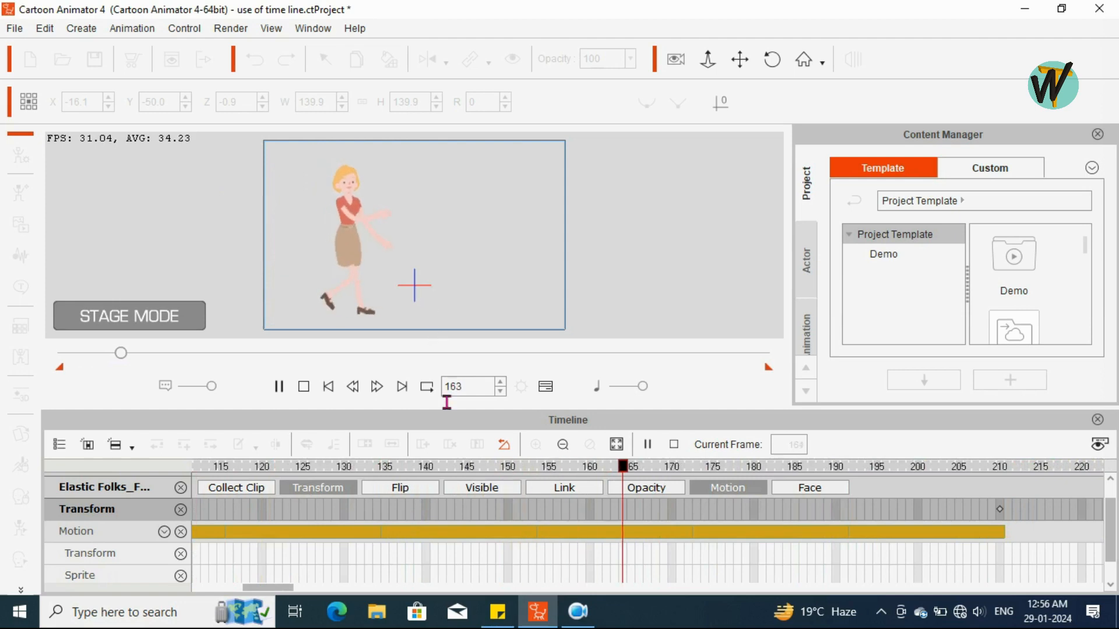
pyautogui.press('space')
# Copy the frame 1 key of the Transform track under Motion to frame 80.
pyautogui.moveTo(288, 589); pyautogui.dragTo(169, 585)
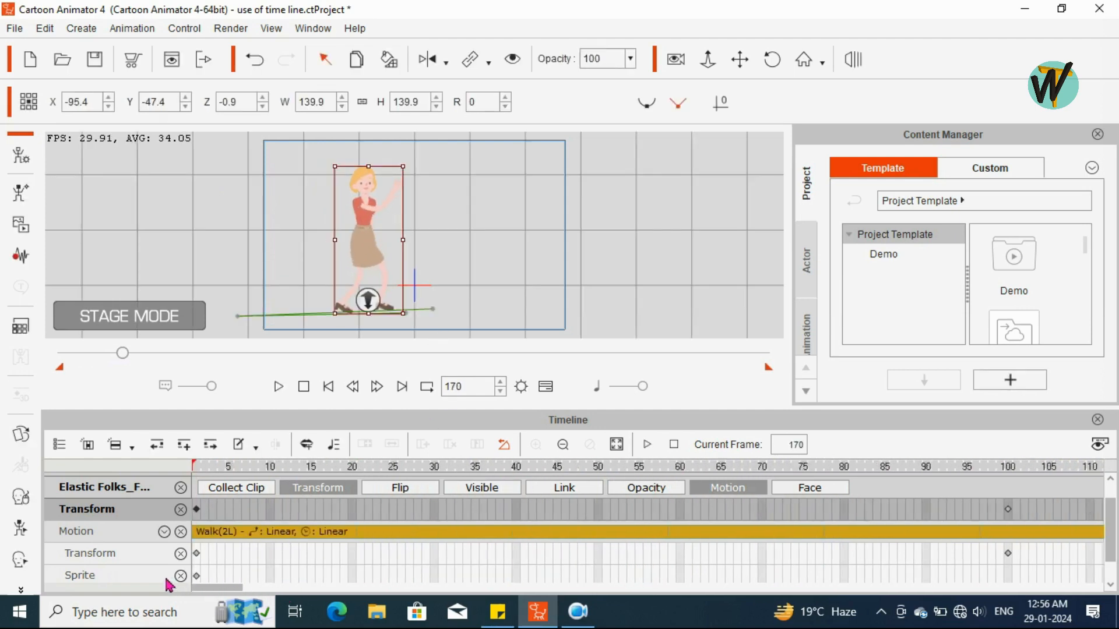
pyautogui.click(198, 555)
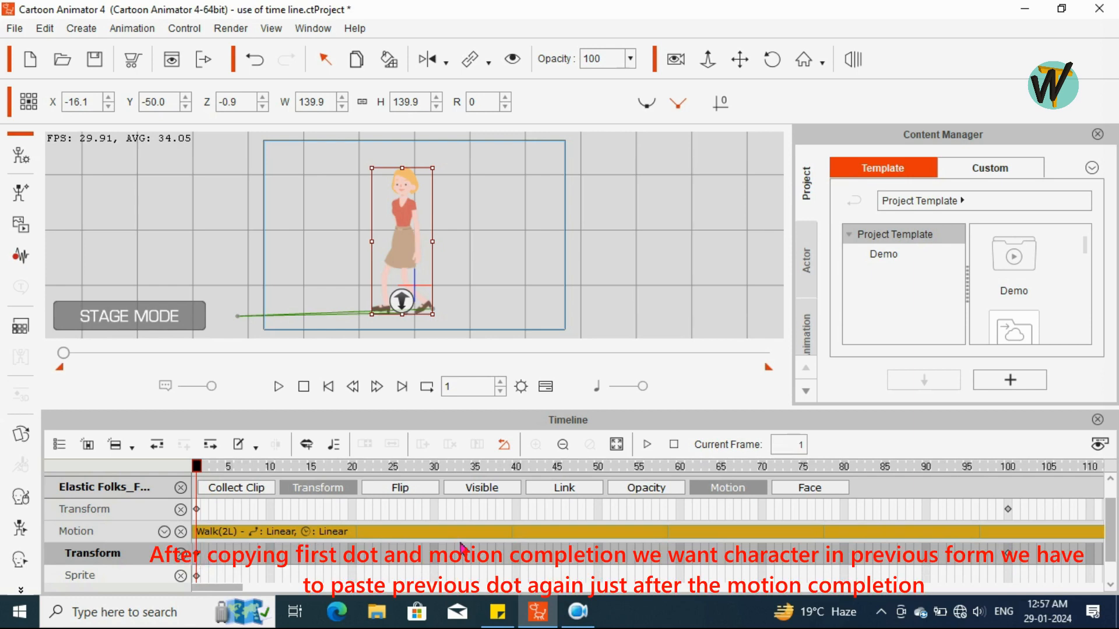
pyautogui.click(845, 558)
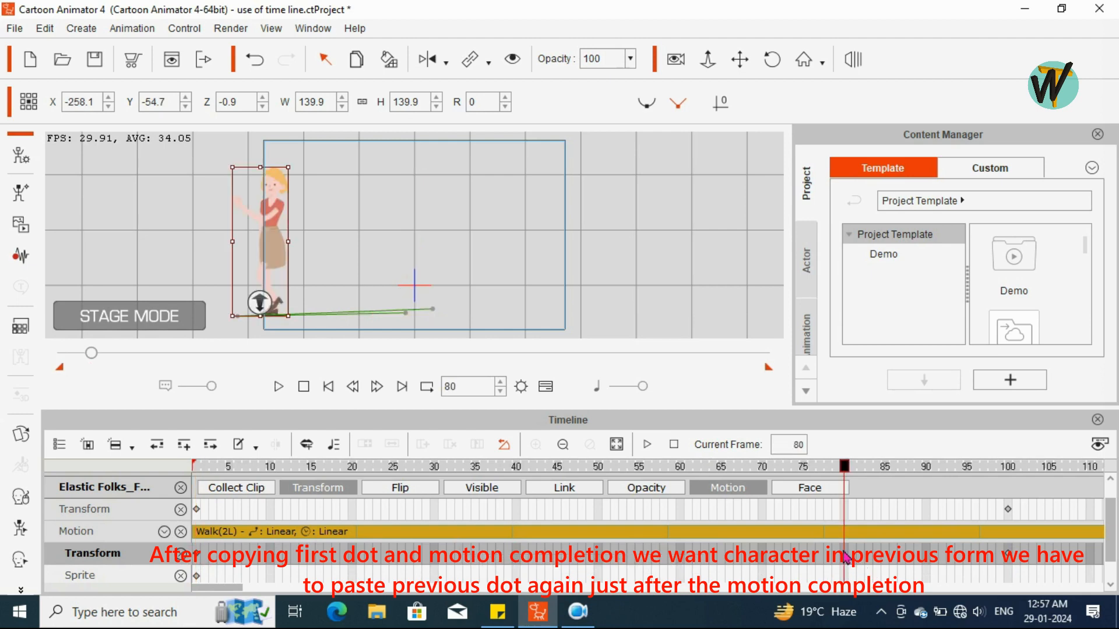
pyautogui.hotkey('ctrl', 'v')
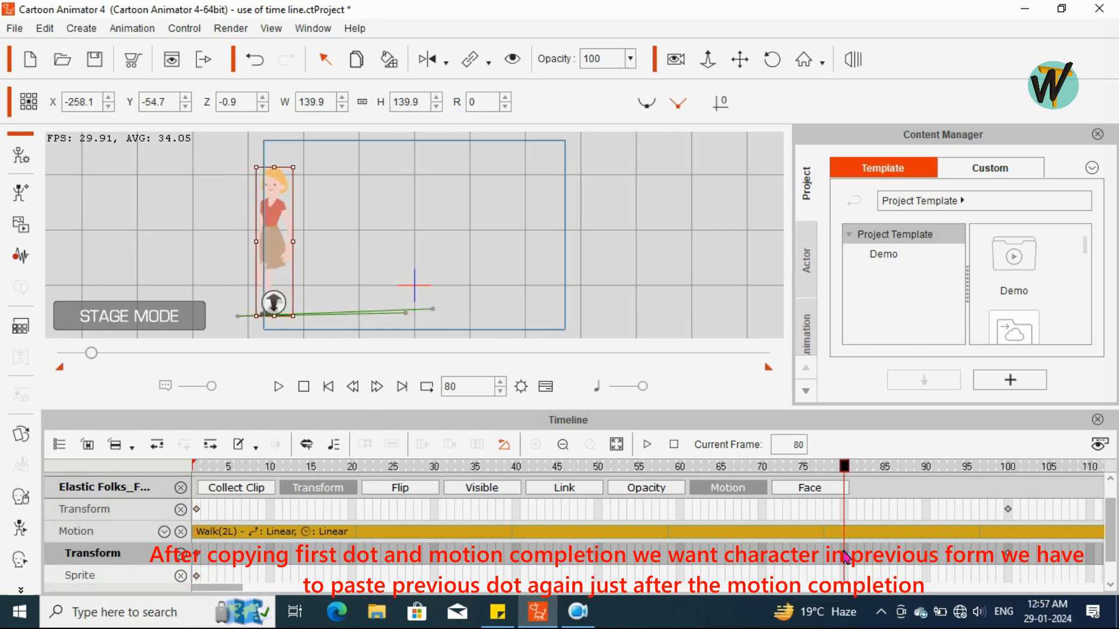
# Play the animation from frame 1 to check when the arm movement starts and pause it.
pyautogui.click(198, 561)
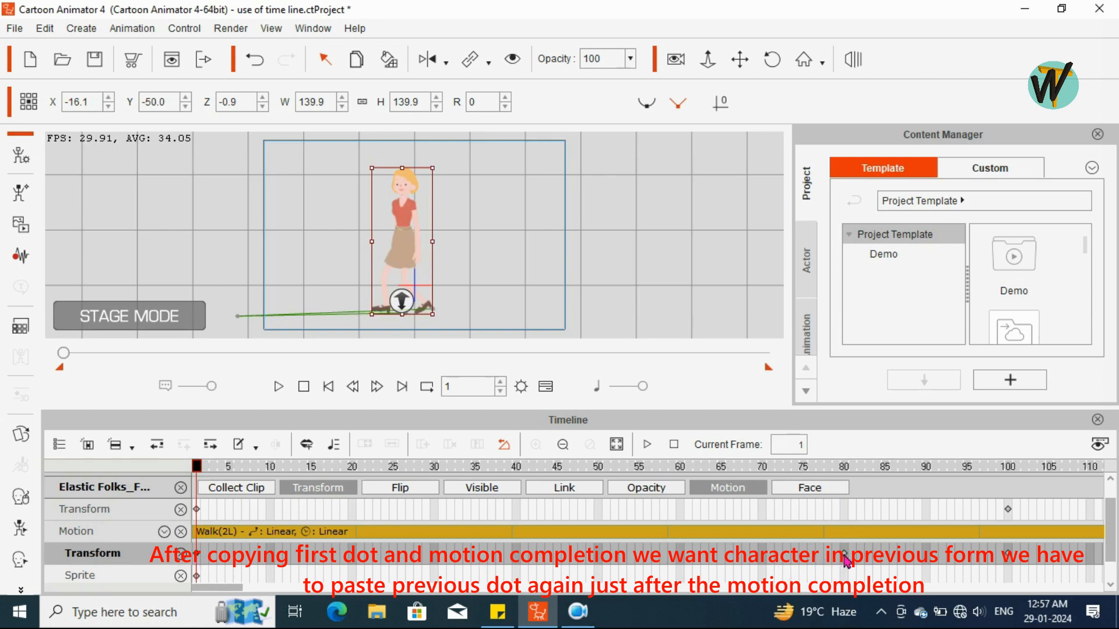
pyautogui.press('space')
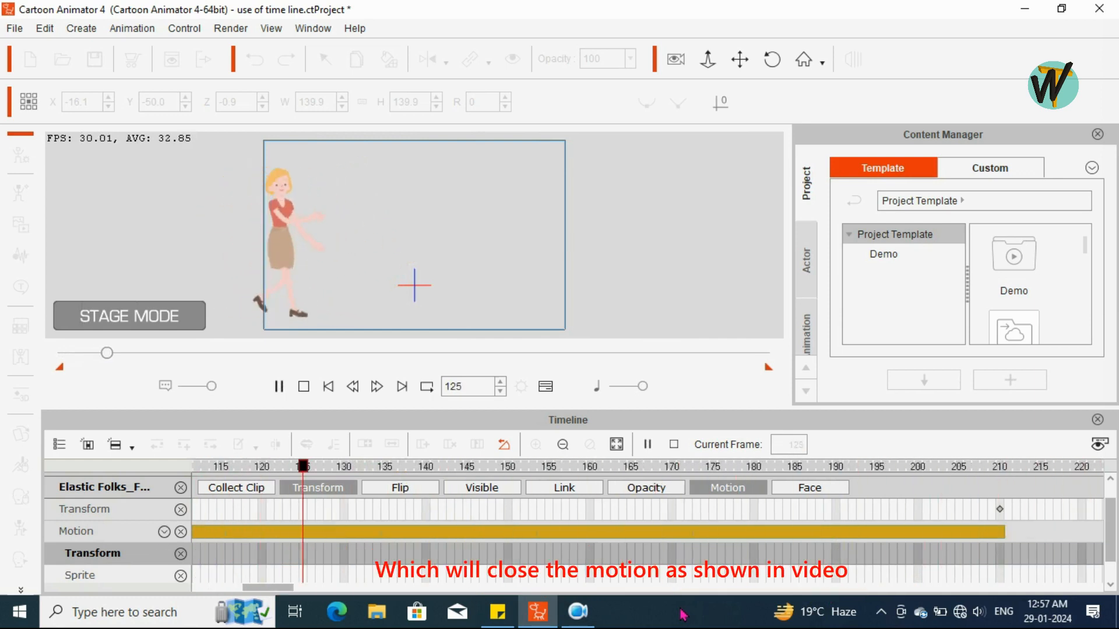
pyautogui.press('space')
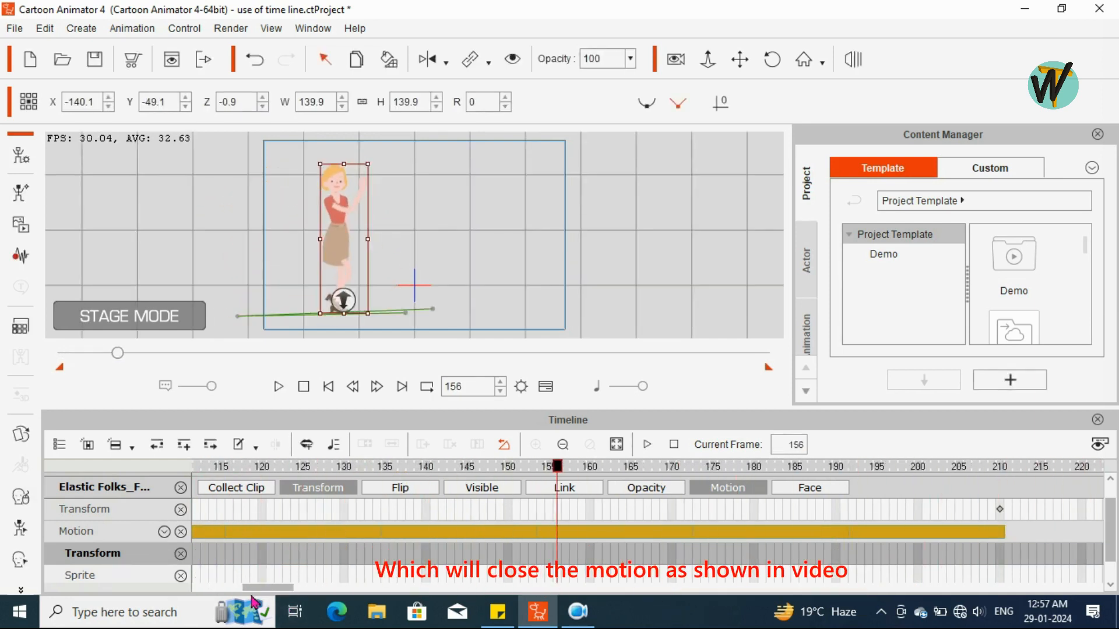
# Copy the frame 80 key of the Transform track under Motion to frame 120, and play the animation onward from there.
pyautogui.click(1004, 564)
pyautogui.moveTo(285, 589); pyautogui.dragTo(261, 595)
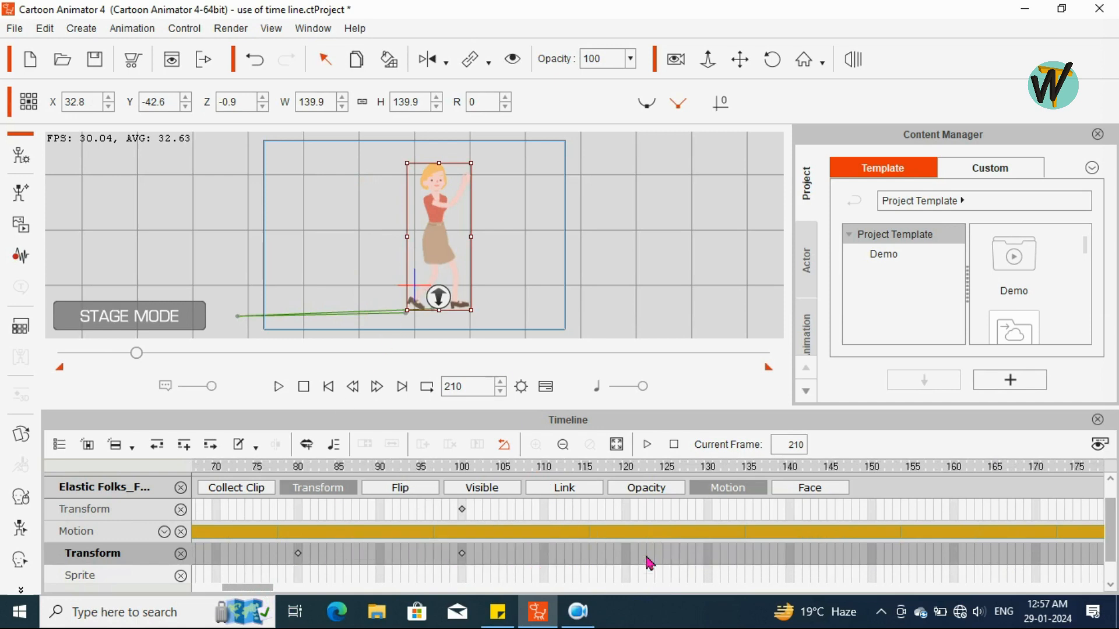
pyautogui.click(298, 559)
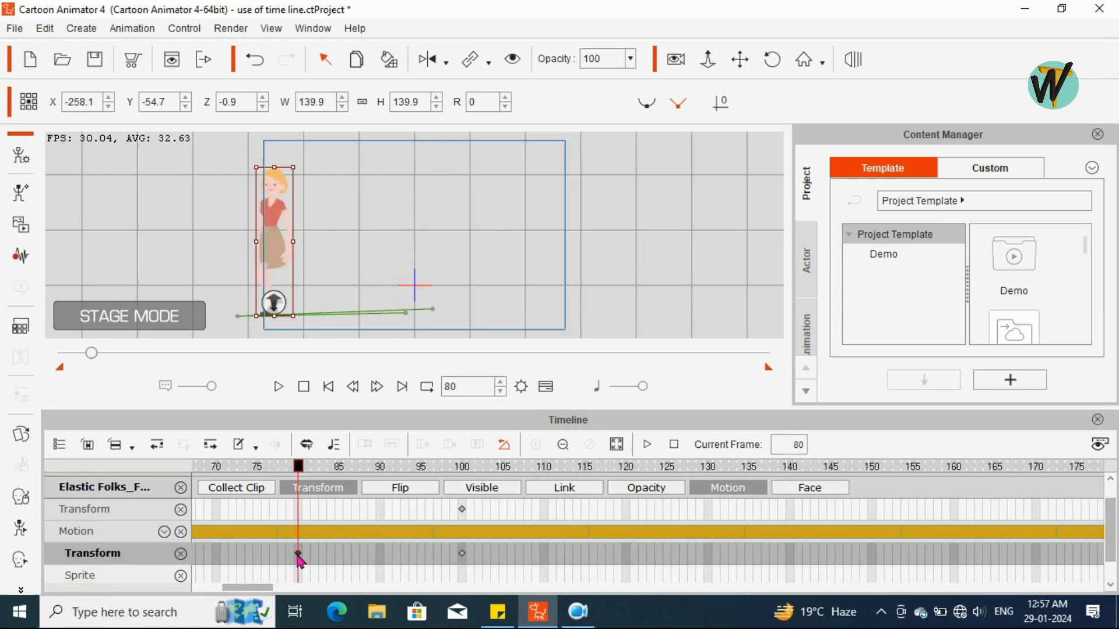
pyautogui.click(627, 559)
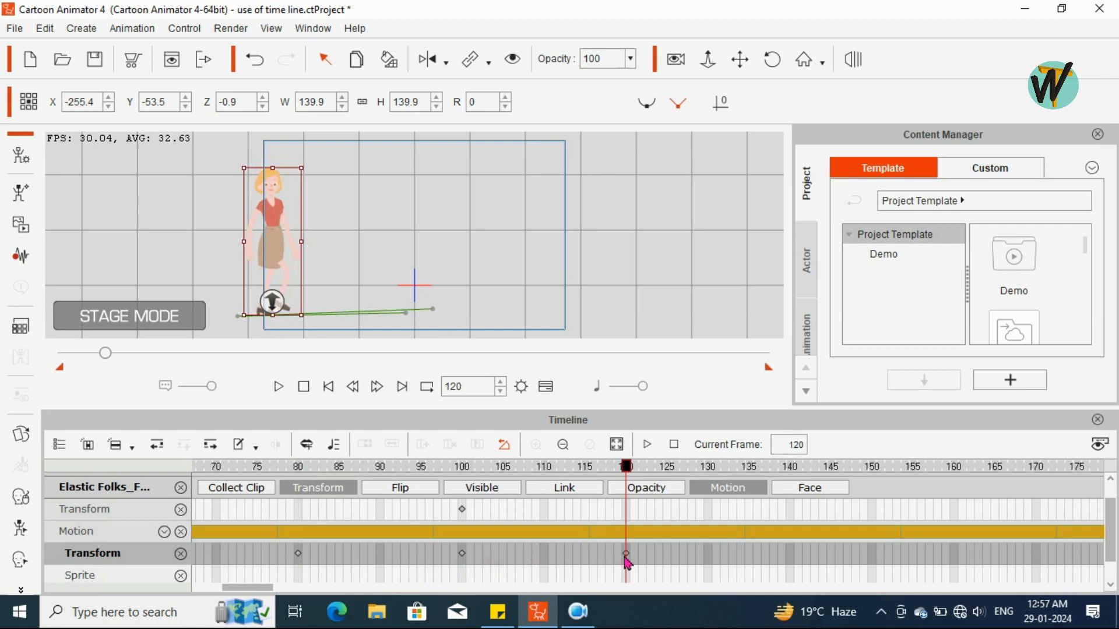
pyautogui.press('space')
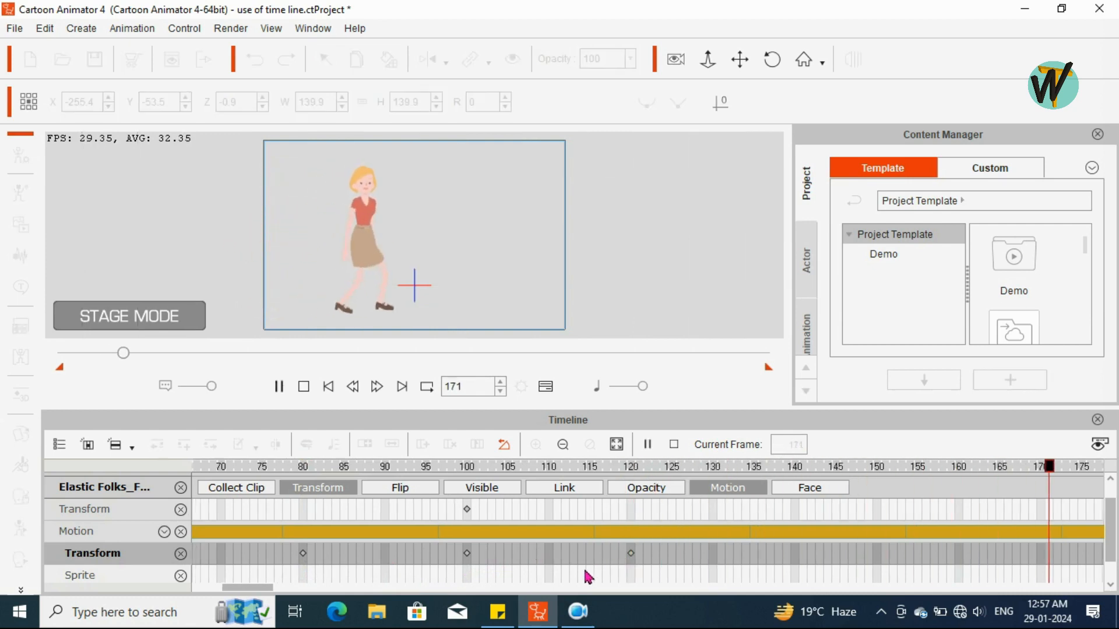
pyautogui.press('space')
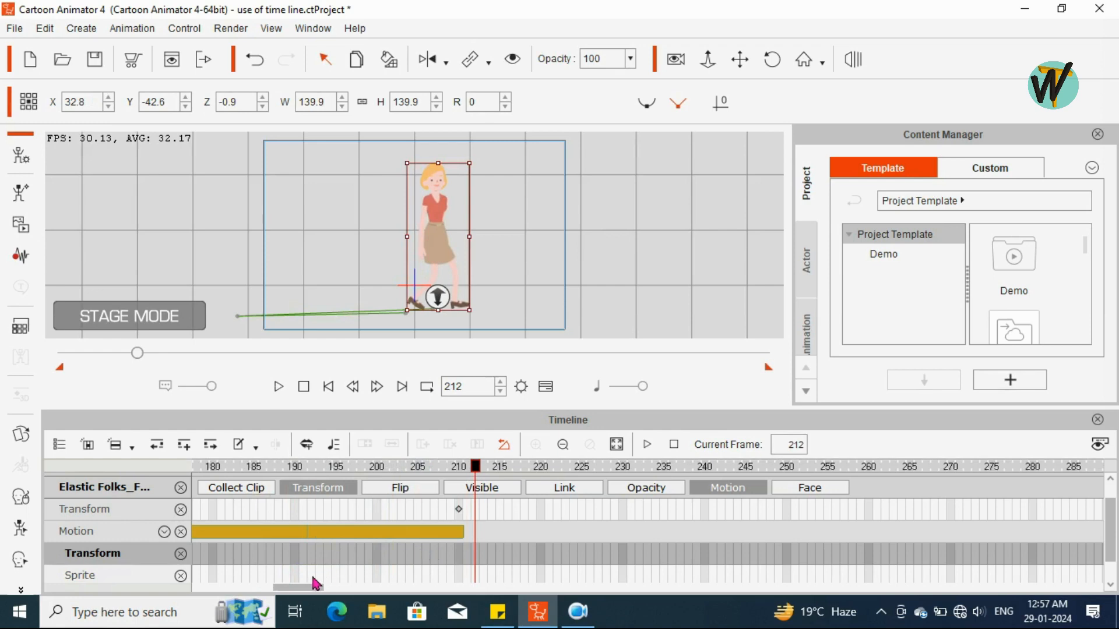
# Show the character's Flip, Visible, Link and Opacity tracks in the Timeline and examine their keys from the first frame.
pyautogui.moveTo(303, 592); pyautogui.dragTo(201, 589)
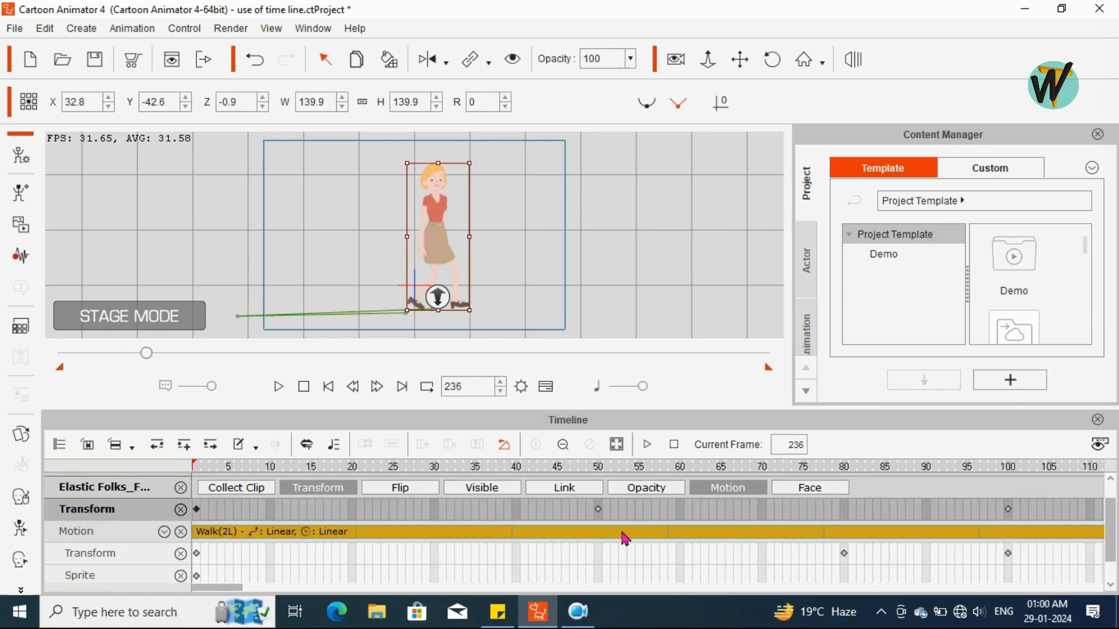
pyautogui.click(412, 496)
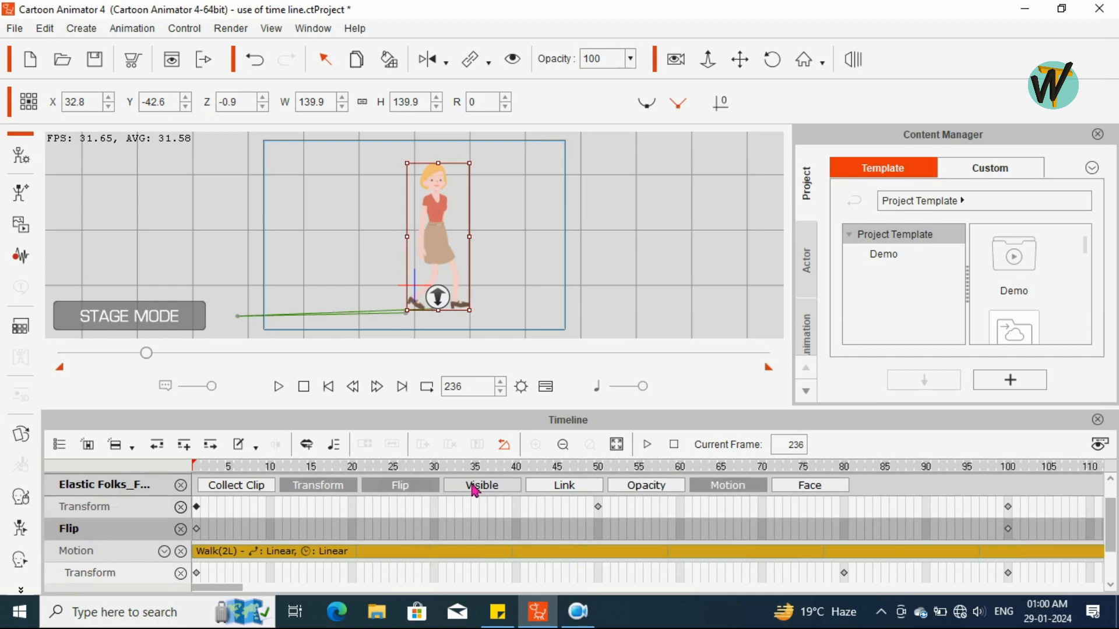
pyautogui.click(475, 483)
pyautogui.click(570, 484)
pyautogui.click(655, 484)
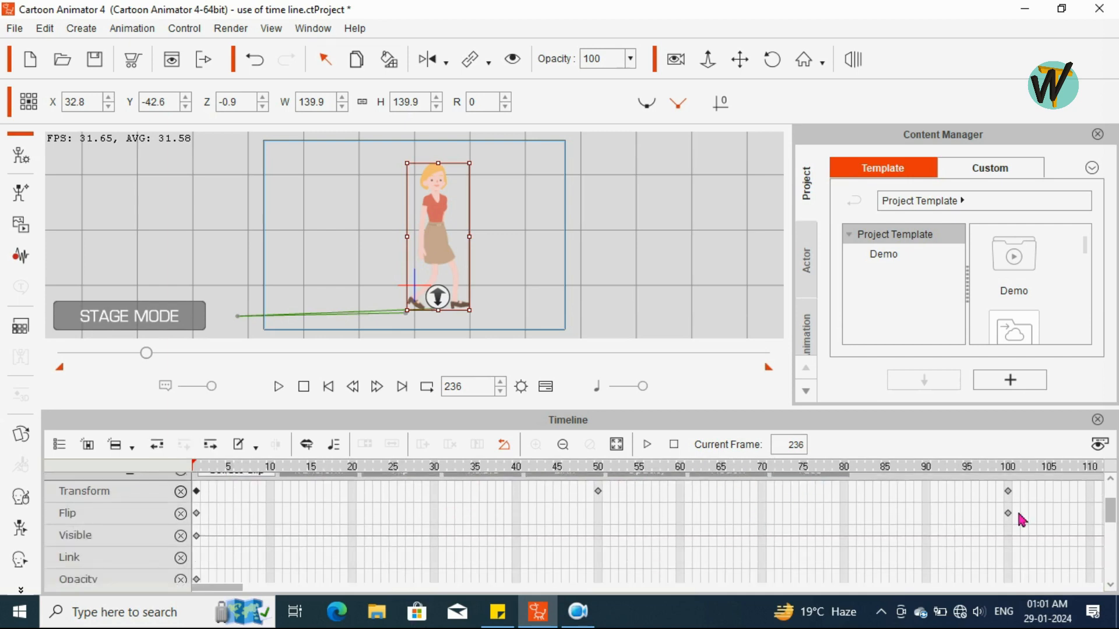
pyautogui.scroll(-1, 1067, 532)
pyautogui.scroll(1, 1066, 532)
pyautogui.scroll(-1, 1041, 587)
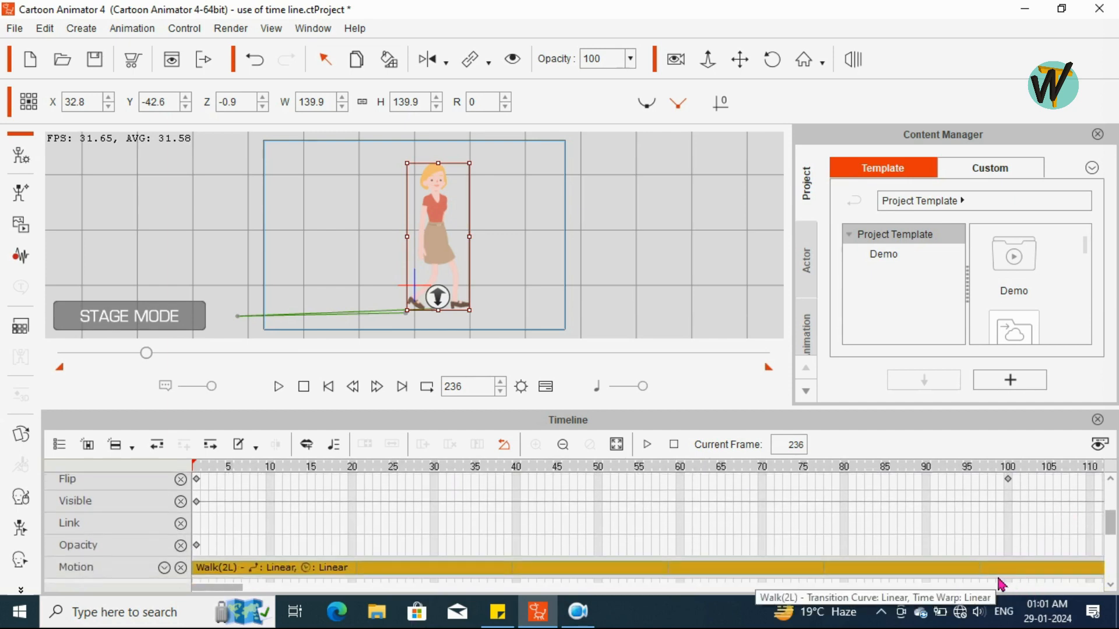
pyautogui.scroll(1, 1001, 585)
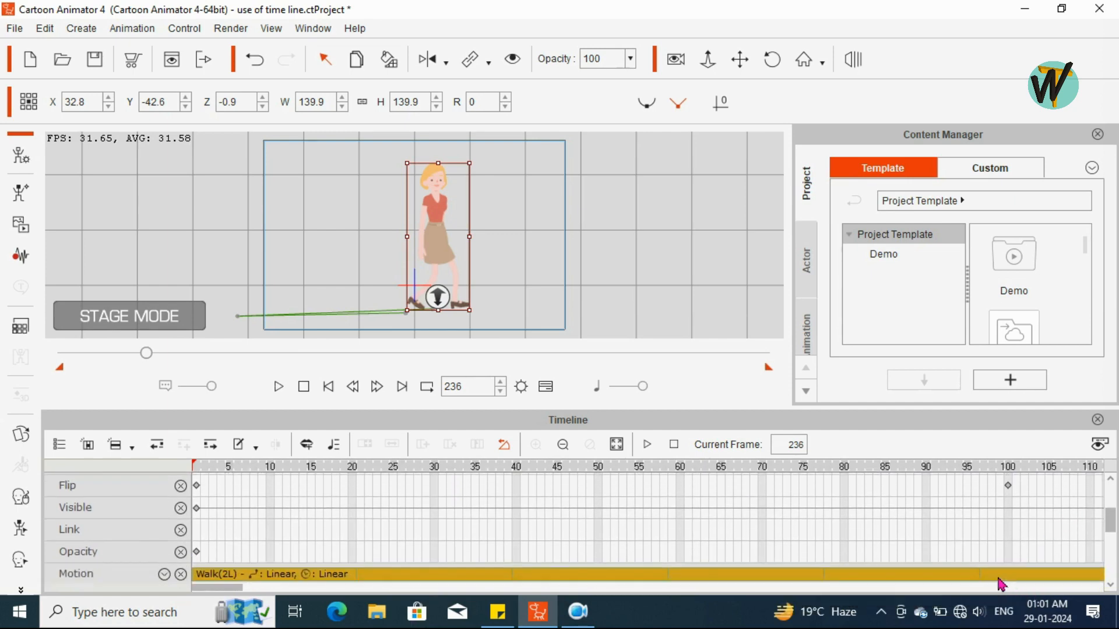
pyautogui.scroll(1, 1001, 585)
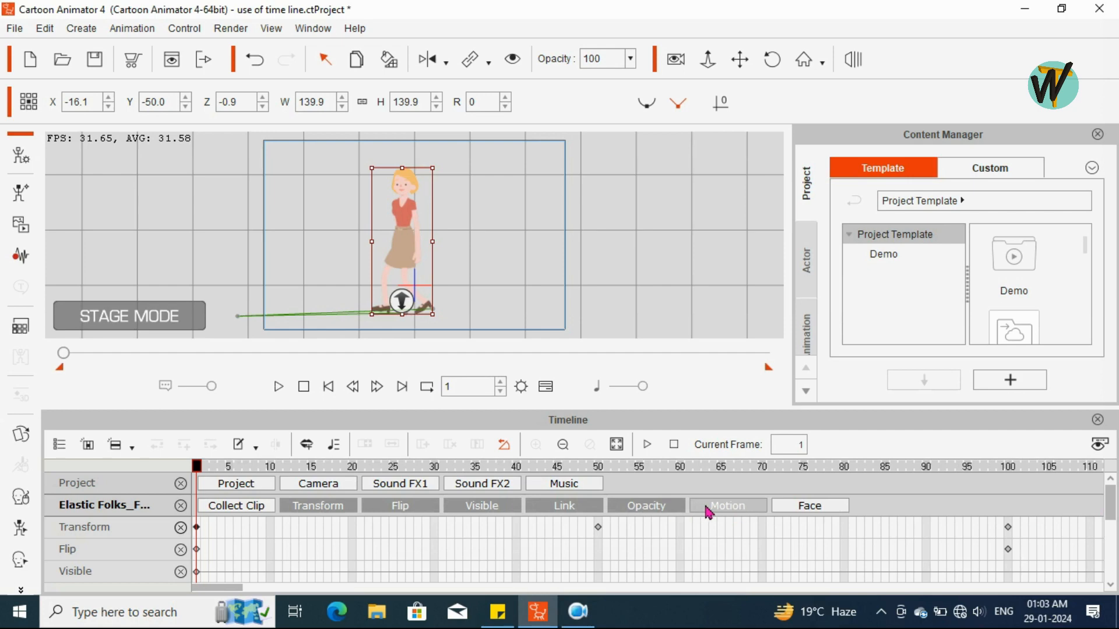
# Hide all of the character's expanded tracks, including Transform, Flip, Visible, Link, Opacity and Motion.
pyautogui.click(542, 508)
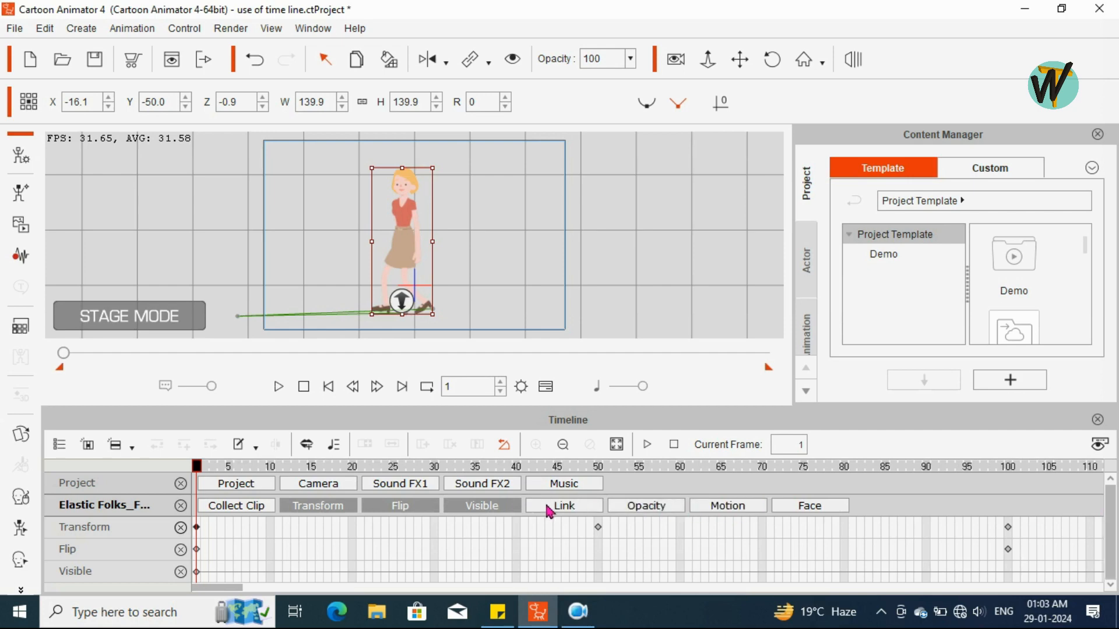
pyautogui.click(502, 512)
pyautogui.click(384, 513)
pyautogui.click(341, 512)
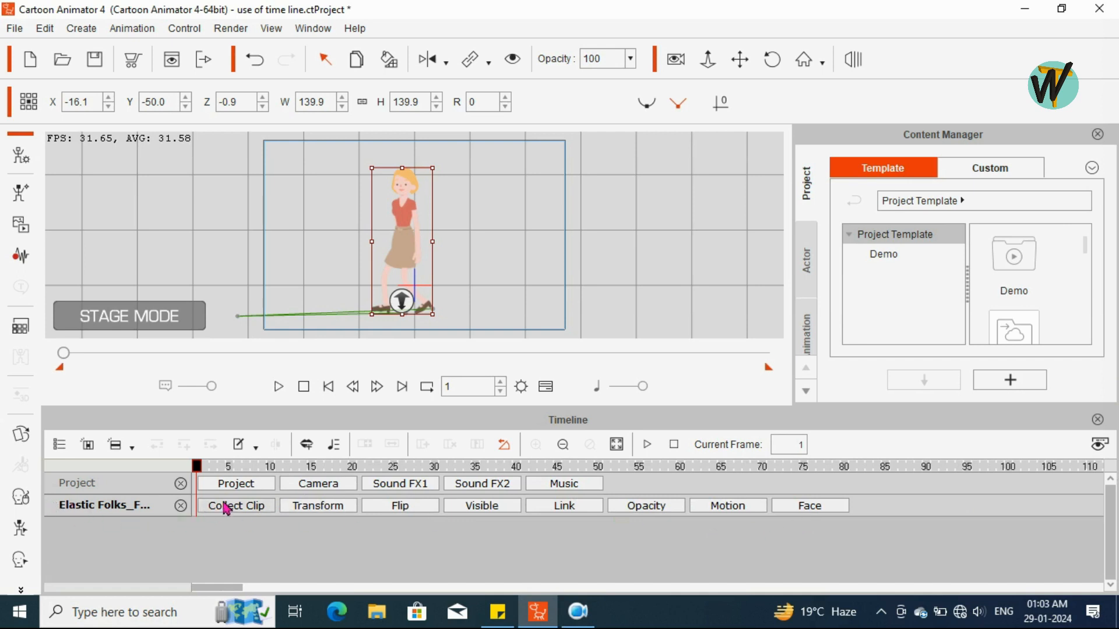
# Hide and restore the Project track through the Timeline's object list, and view the character listed under G3 Actor.
pyautogui.click(58, 447)
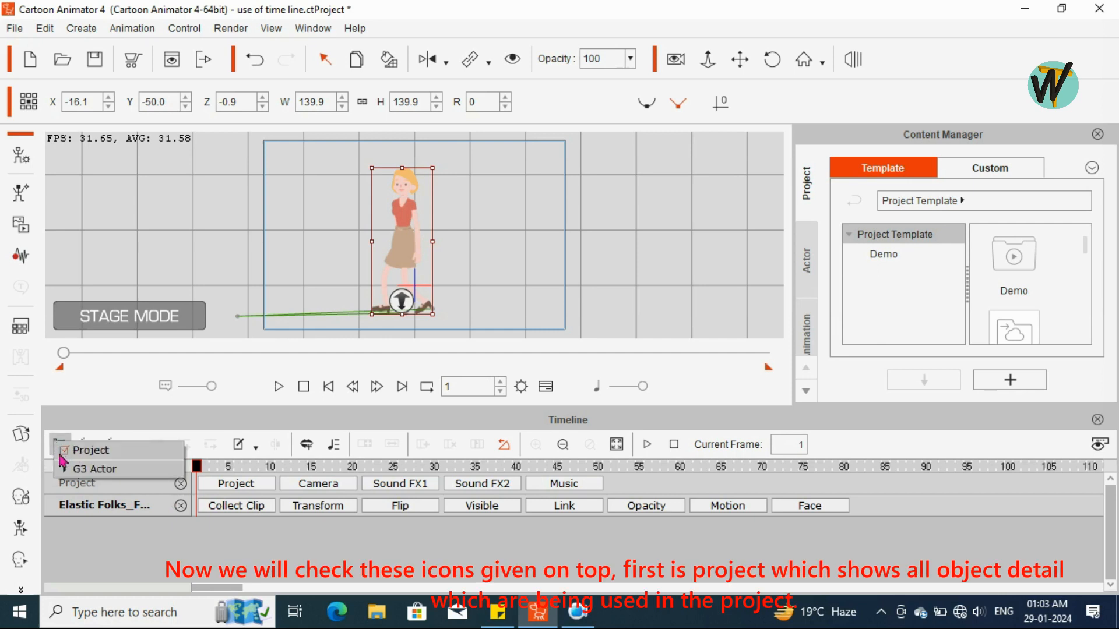
pyautogui.click(64, 450)
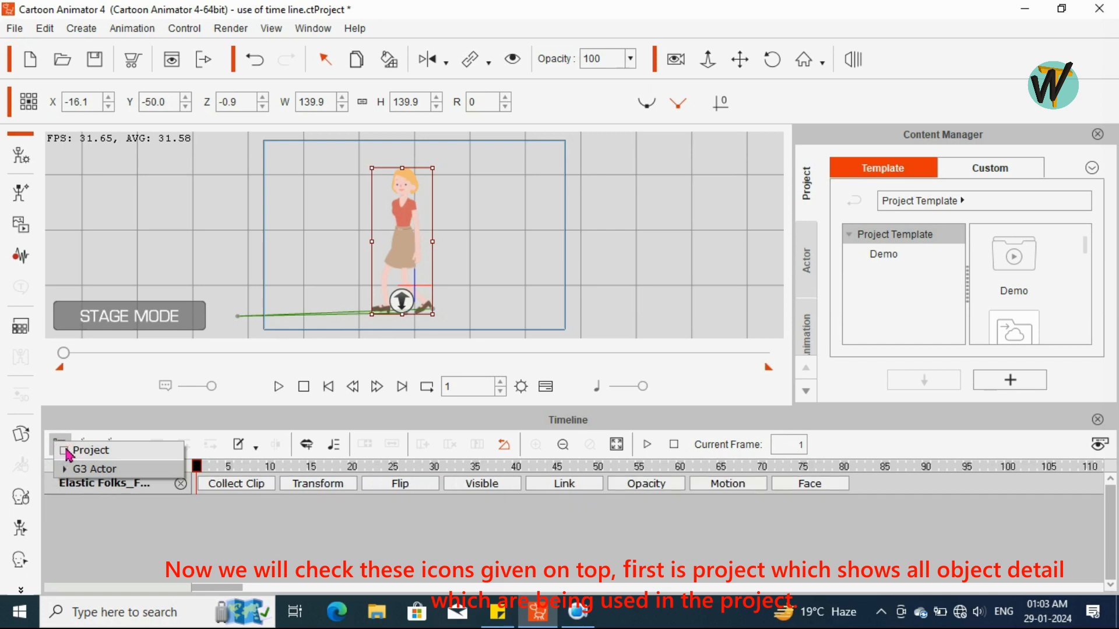
pyautogui.click(65, 451)
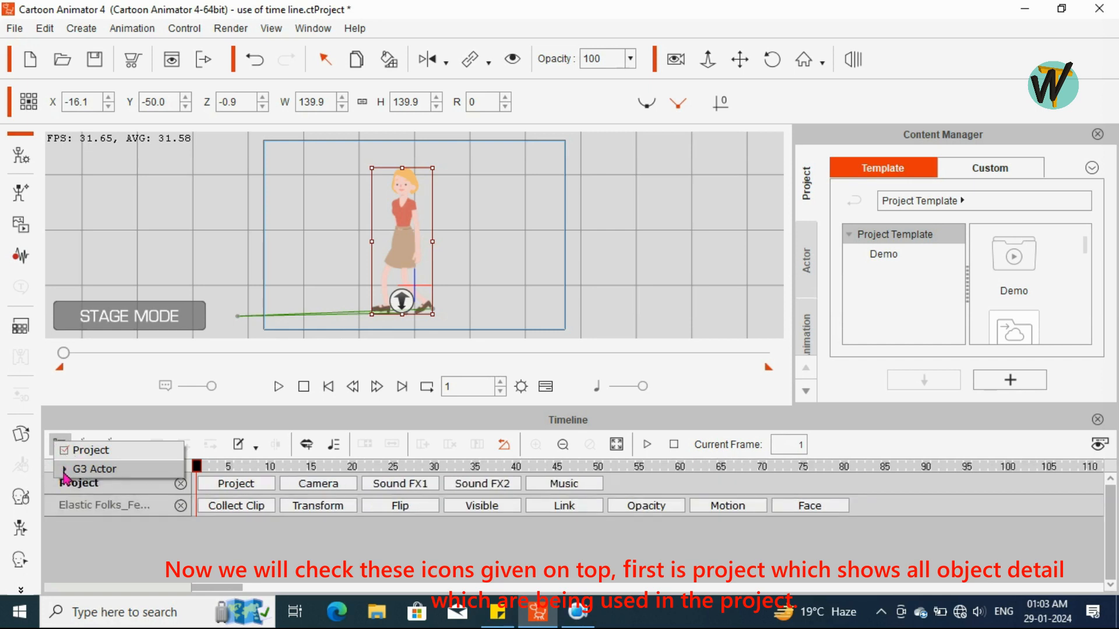
pyautogui.click(64, 469)
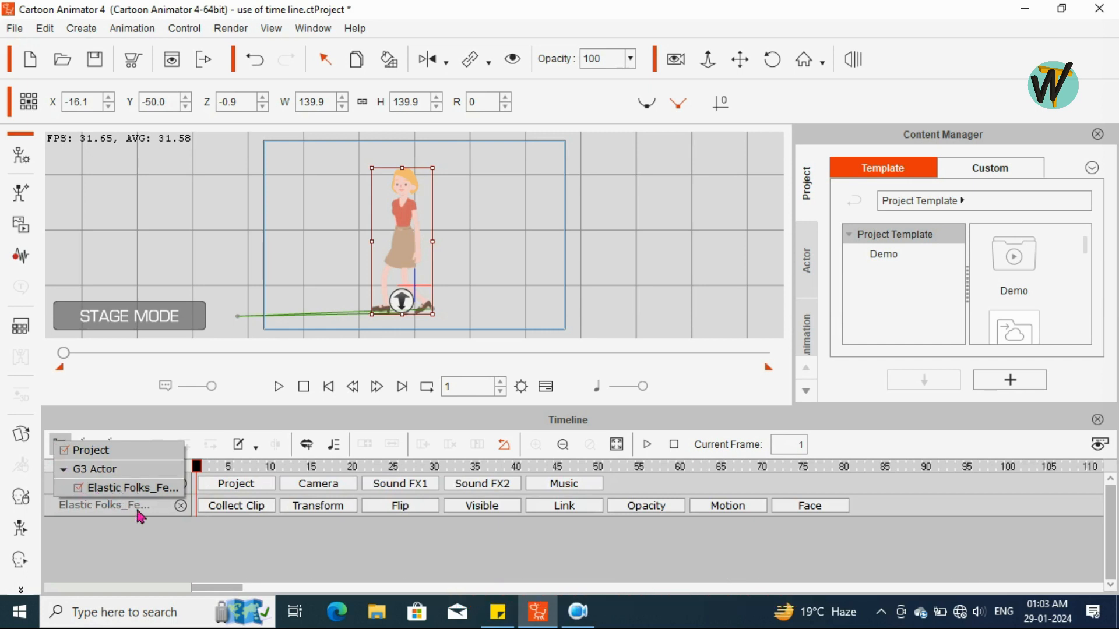
pyautogui.click(64, 472)
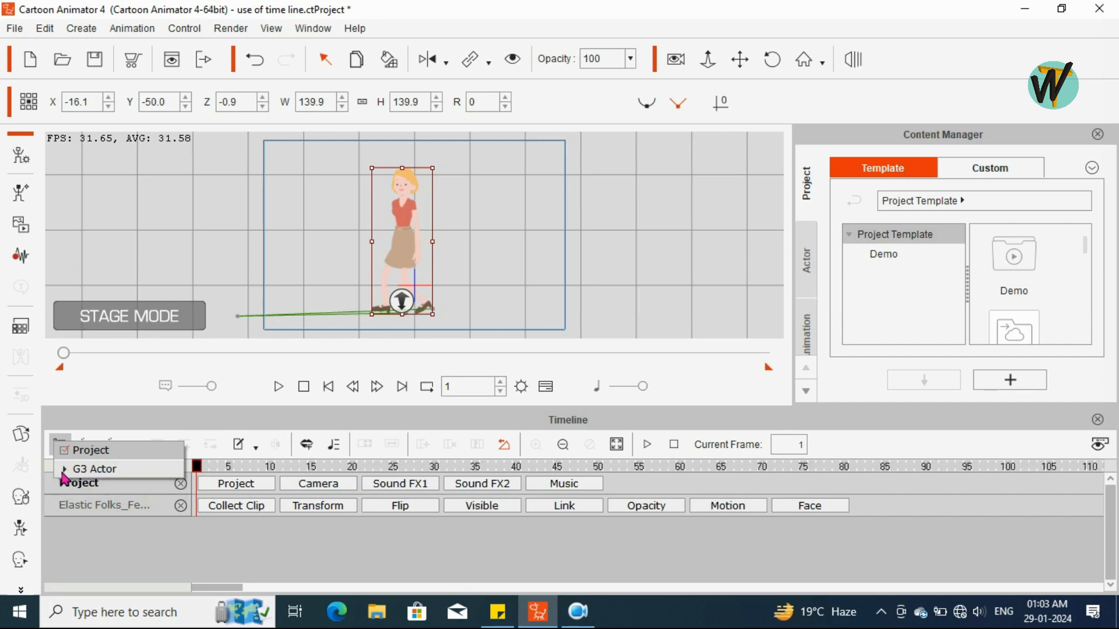
pyautogui.click(89, 526)
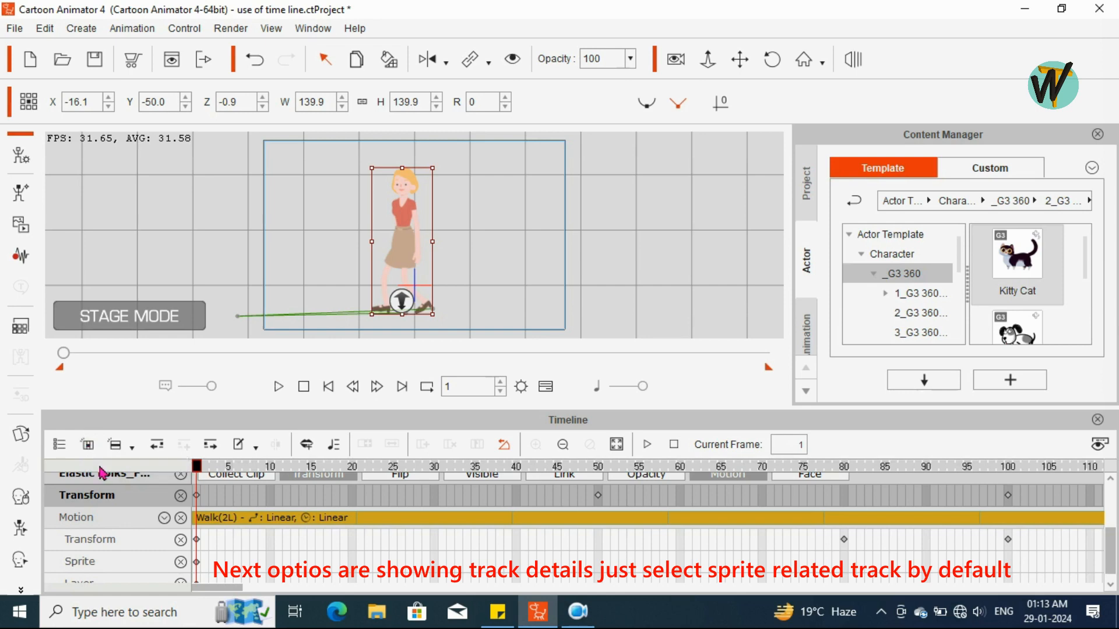
# Choose the Sprite-related Track display option for the Timeline.
pyautogui.click(133, 448)
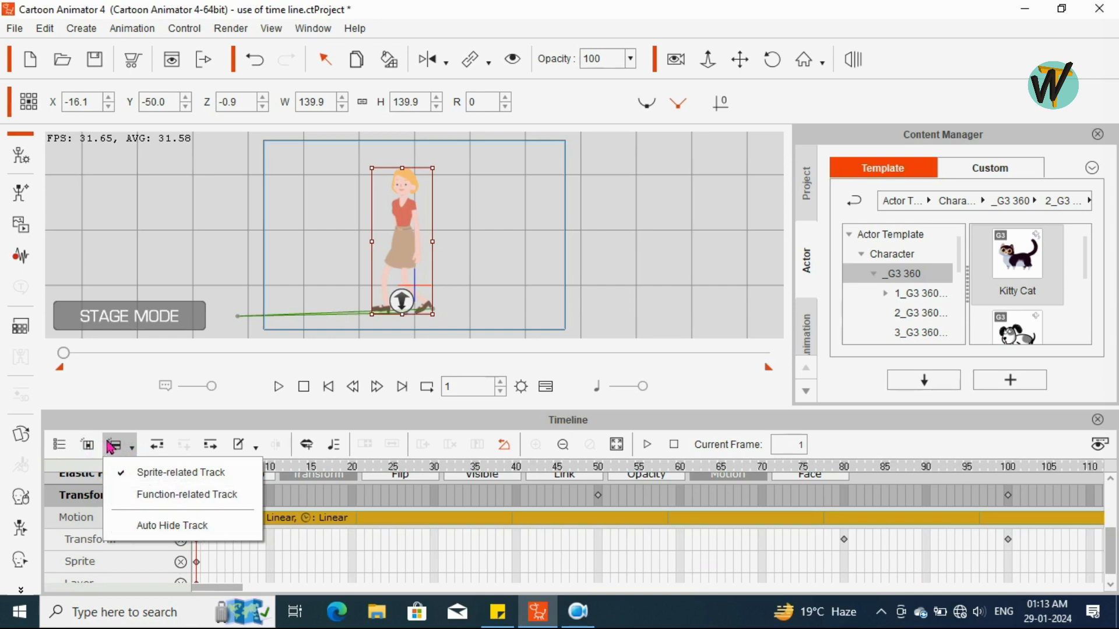
pyautogui.click(158, 472)
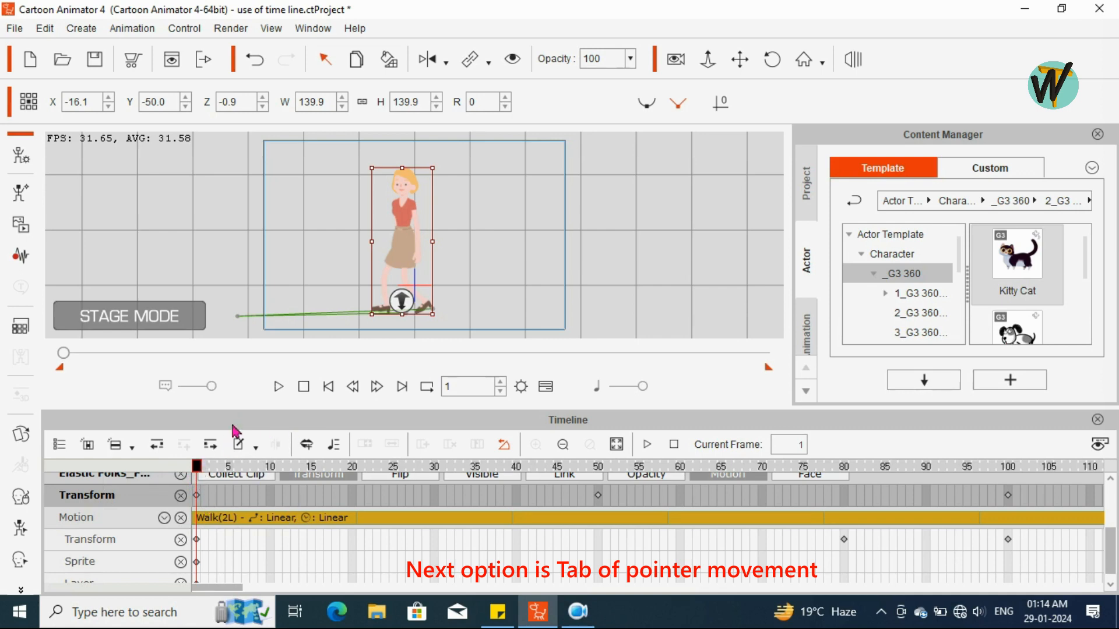
# Jump forward through the keys of the character's main Transform track, via frames 50, 100 and 210.
pyautogui.click(212, 448)
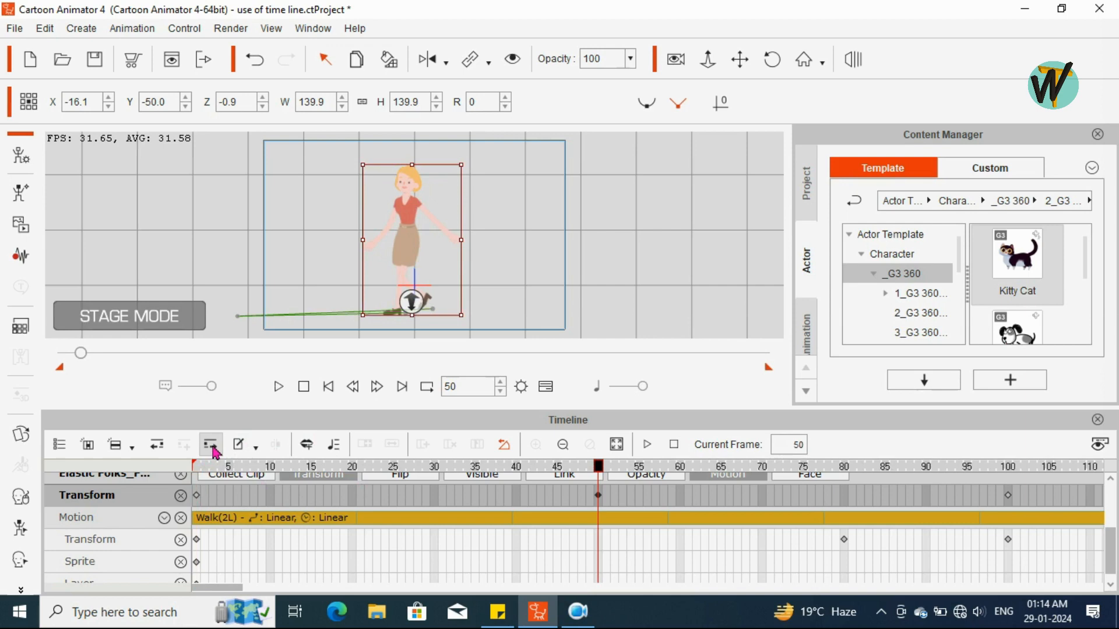
pyautogui.moveTo(1110, 550); pyautogui.dragTo(1111, 508)
pyautogui.click(217, 447)
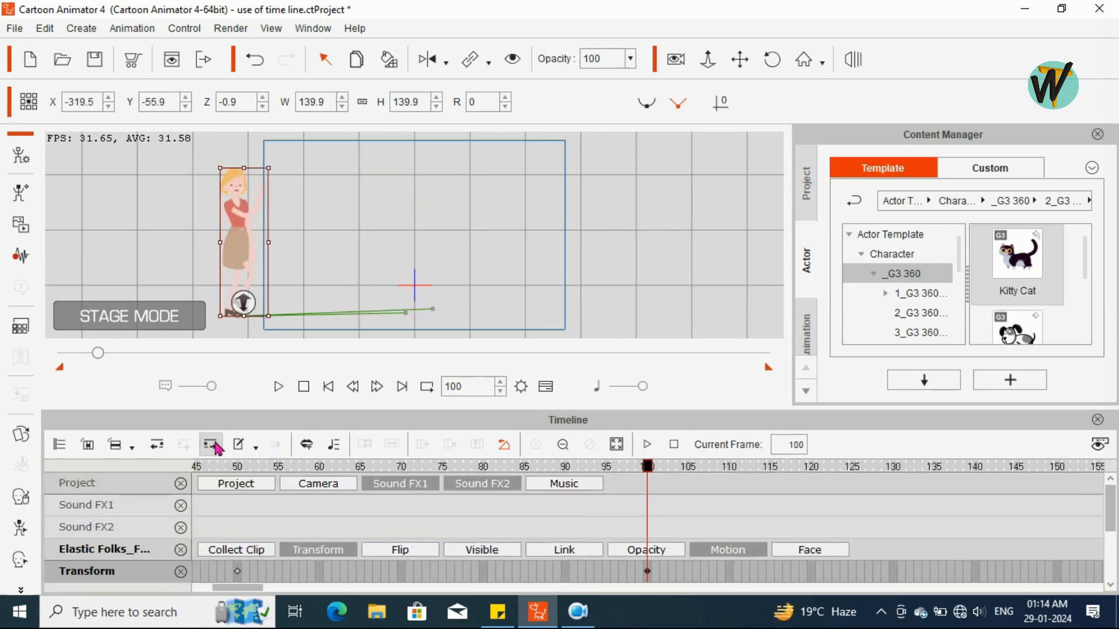
pyautogui.click(217, 448)
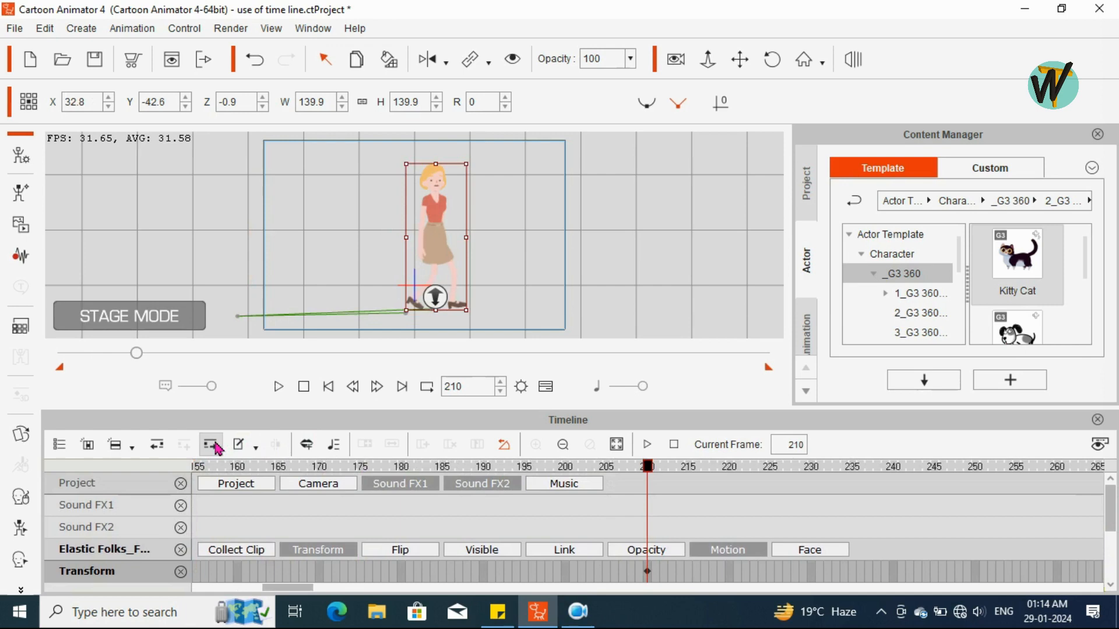
pyautogui.click(217, 447)
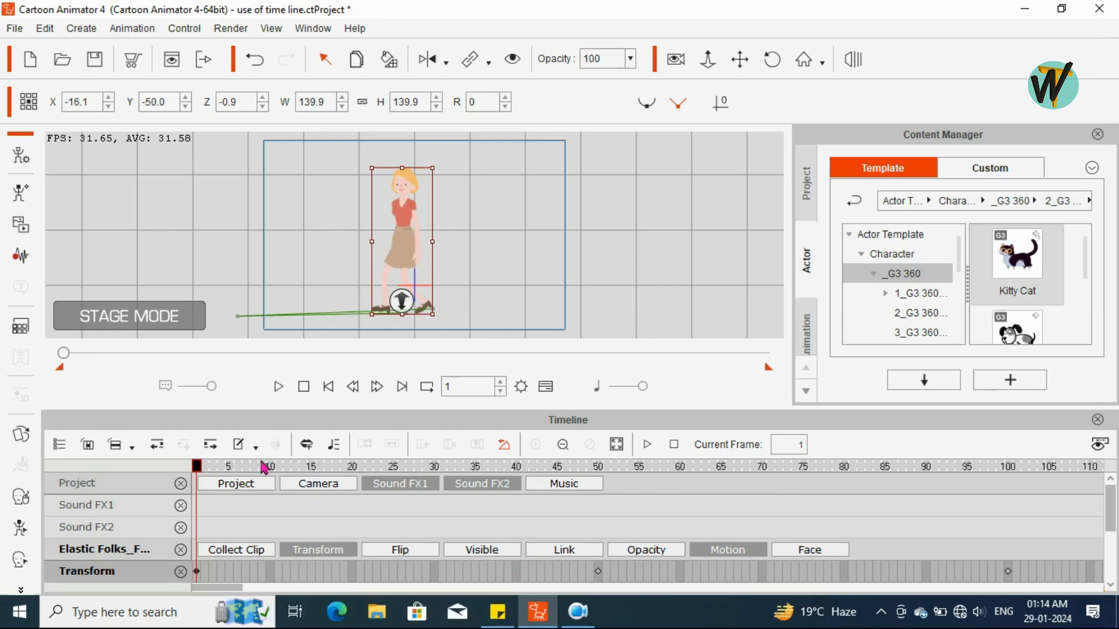
# Jump backward through the keys of the main Transform track, via frames 210 and 100, to frame 1.
pyautogui.click(157, 445)
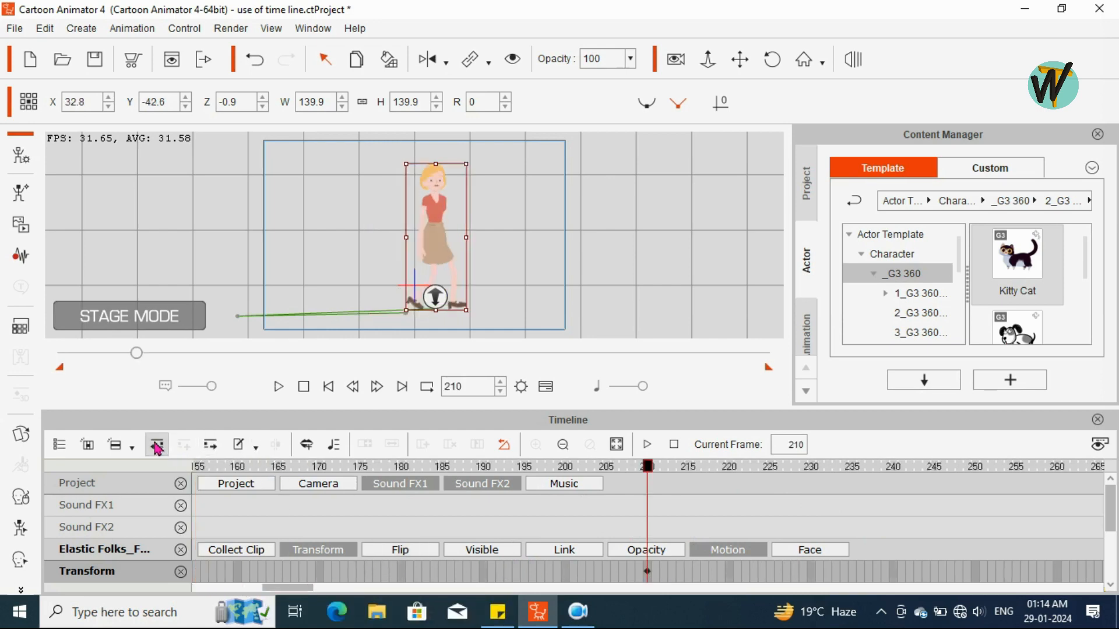
pyautogui.click(157, 445)
pyautogui.click(157, 446)
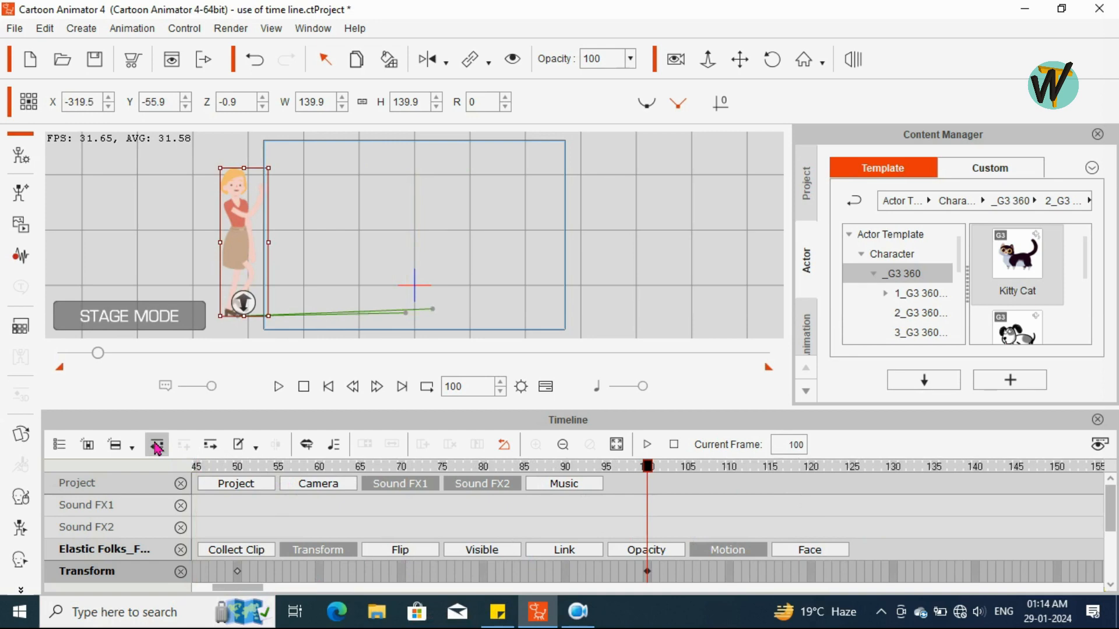
pyautogui.click(157, 445)
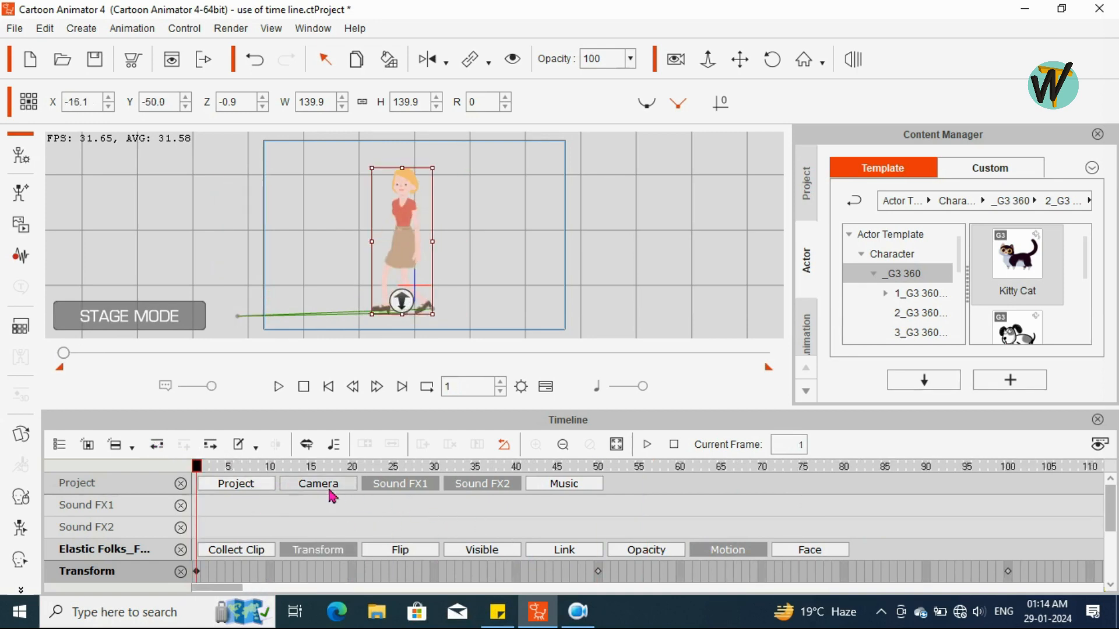
# Review the Cut, Copy, Paste and Delete options for editing timeline keys.
pyautogui.click(256, 447)
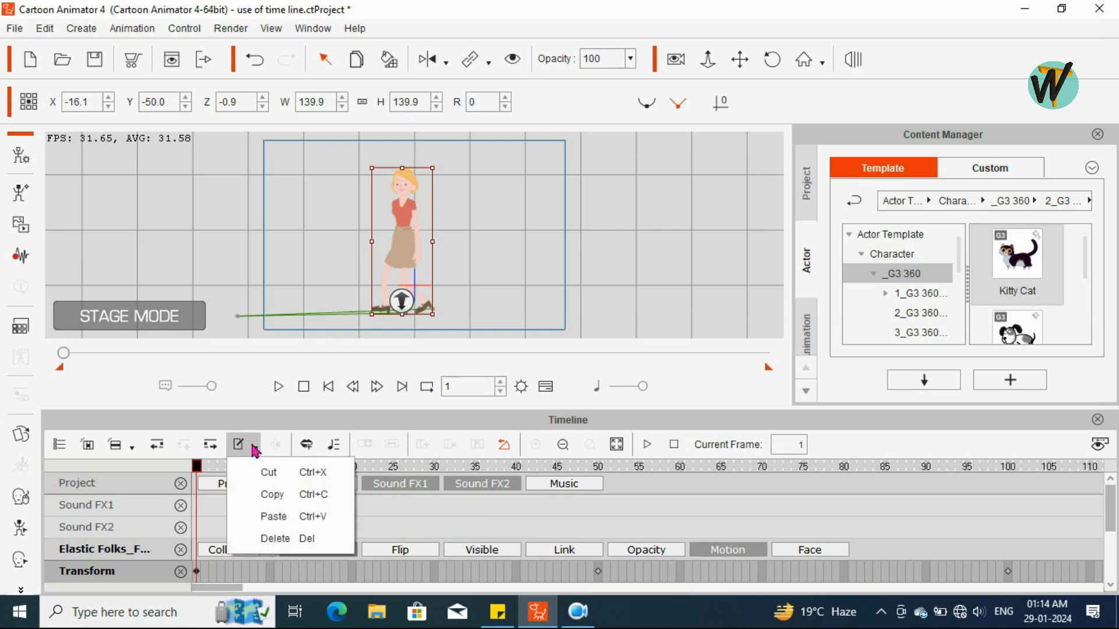
pyautogui.click(378, 515)
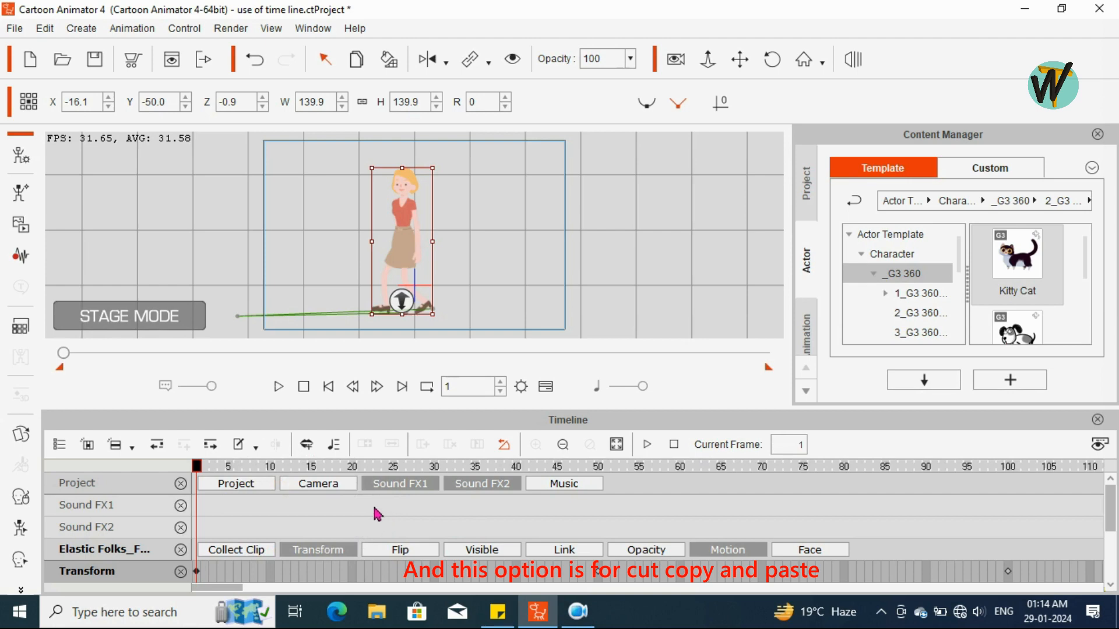
# Bring up the Lips Editor beside the character and try the EE, Ah and Oh mouth shapes at frame 1.
pyautogui.click(306, 445)
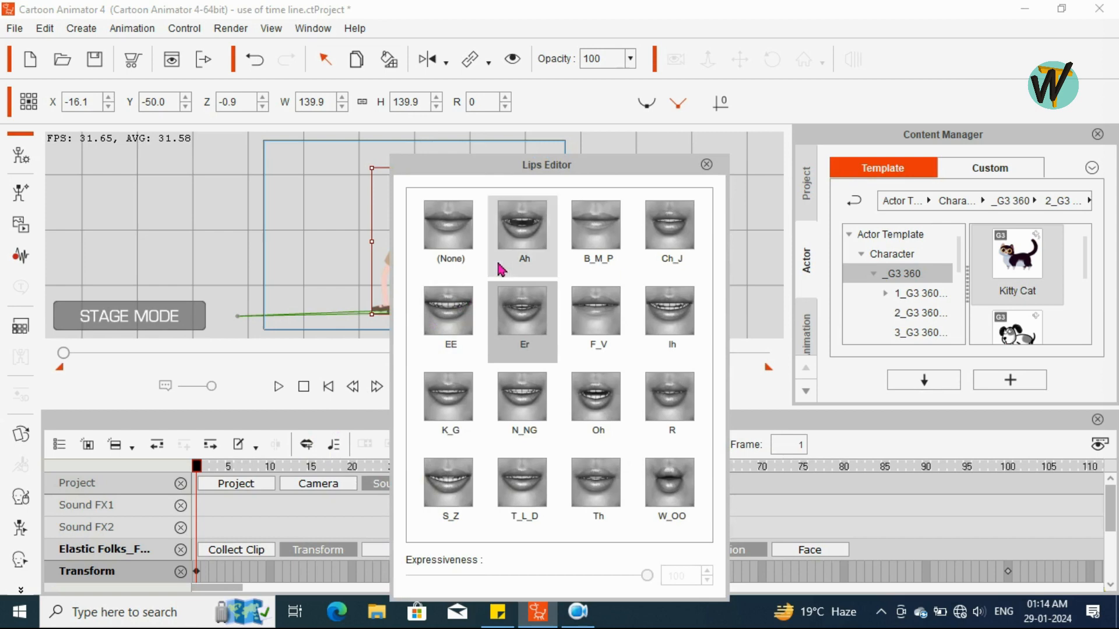
pyautogui.moveTo(559, 166); pyautogui.dragTo(781, 167)
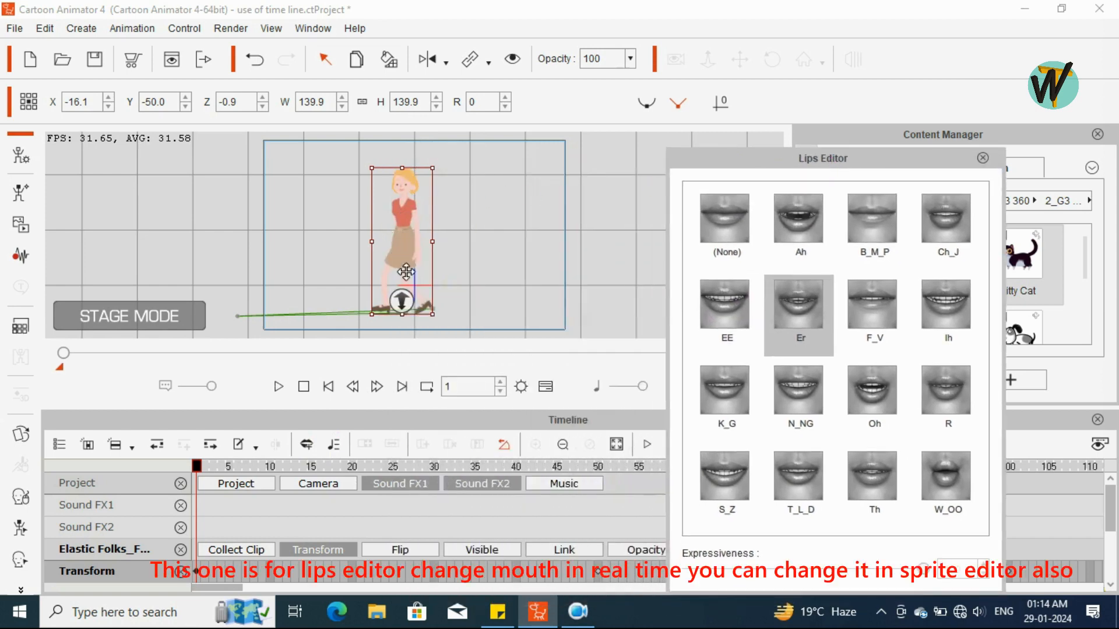
pyautogui.click(721, 320)
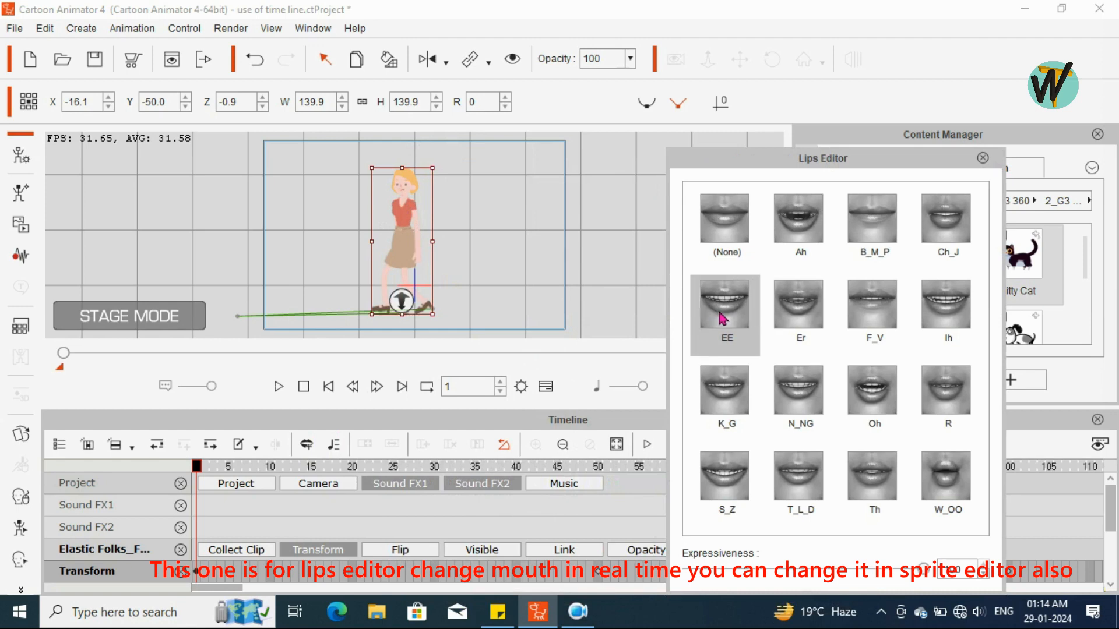
pyautogui.click(792, 226)
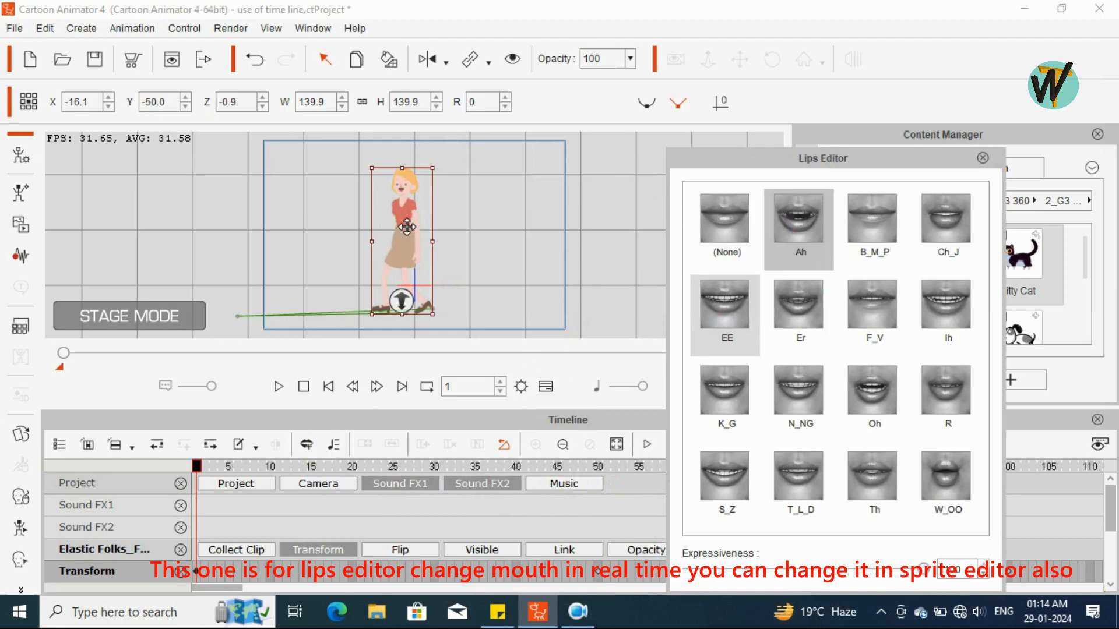
pyautogui.click(879, 403)
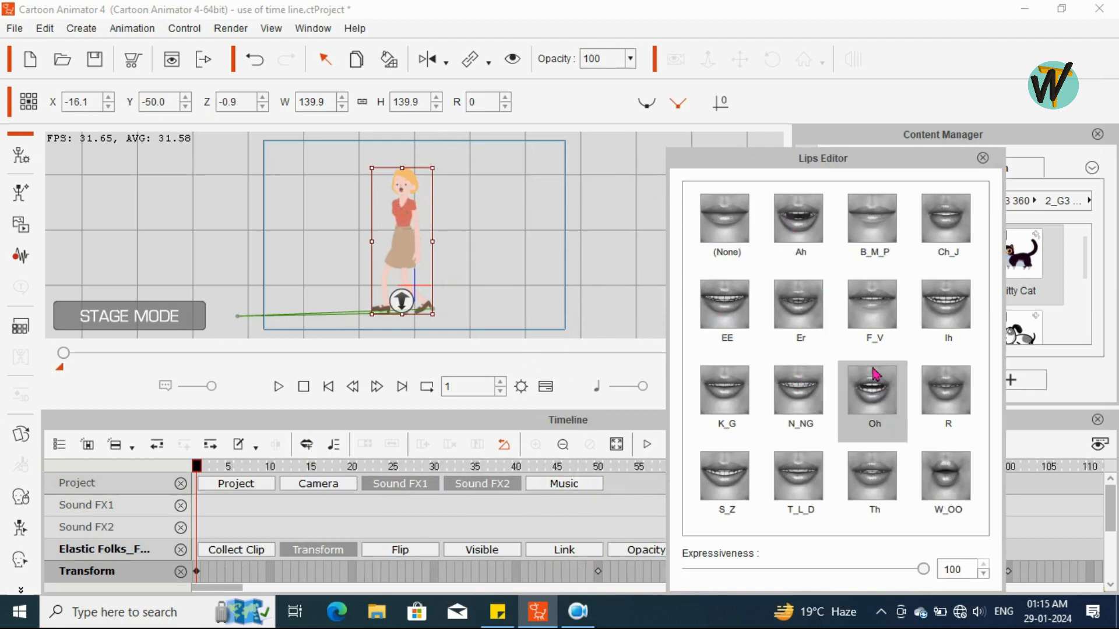
# Try the F_V, N_NG and T_L_D mouth shapes on the character at frame 1, and close the Lips Editor.
pyautogui.click(868, 319)
pyautogui.click(808, 418)
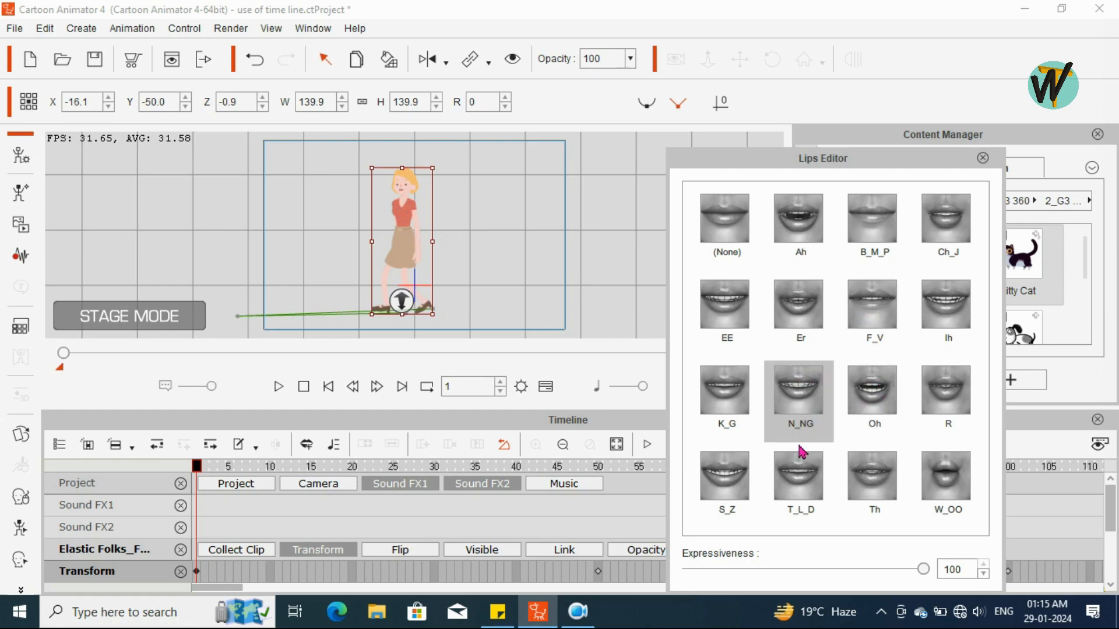
pyautogui.click(804, 455)
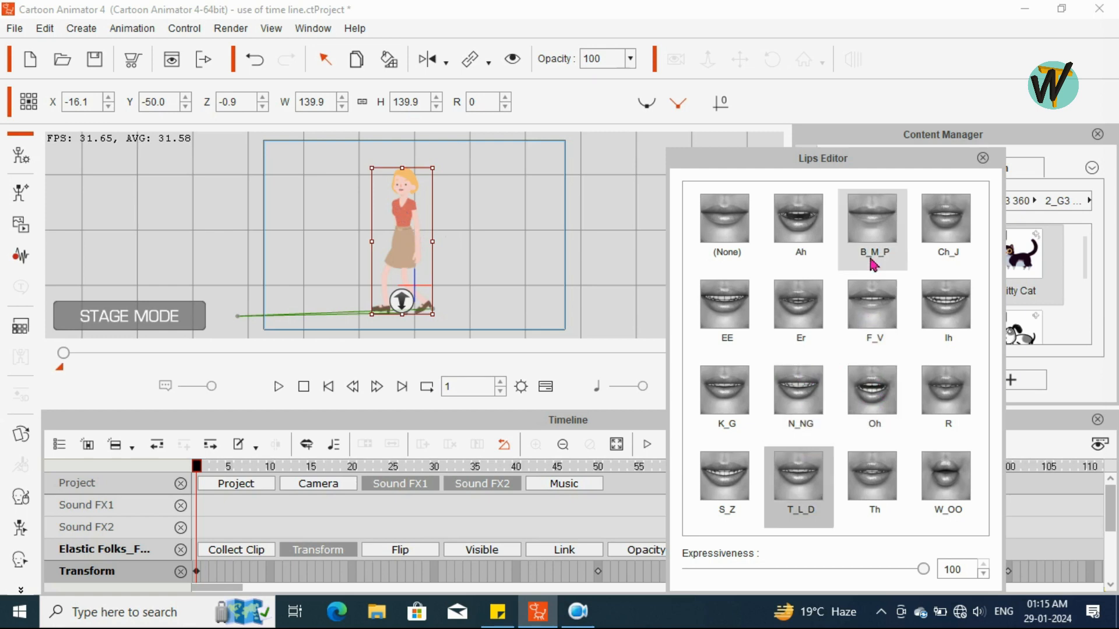
pyautogui.click(983, 158)
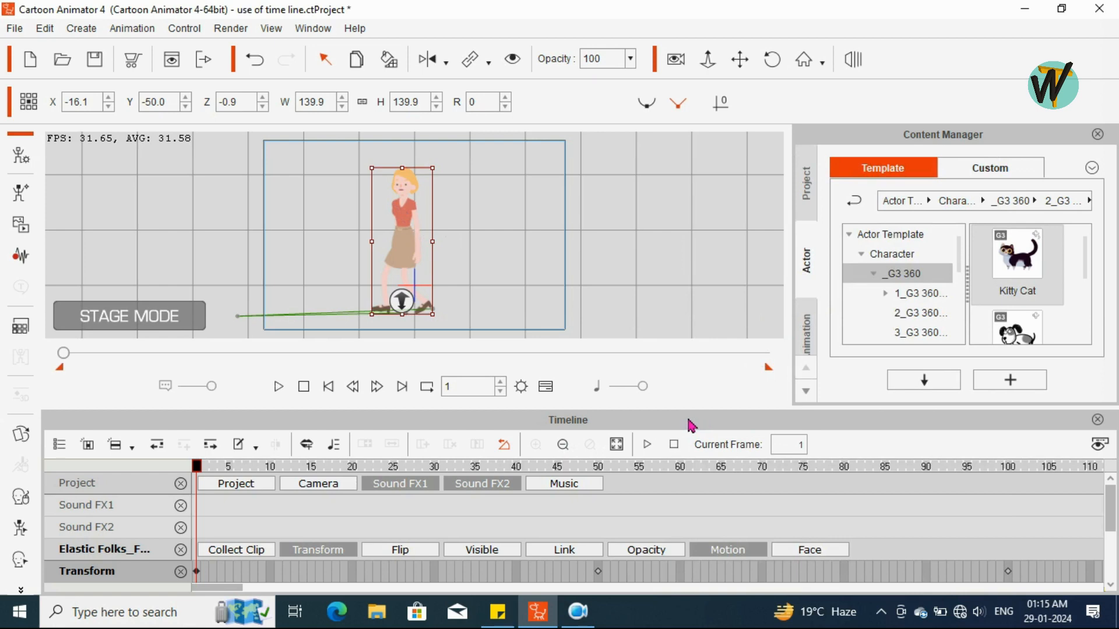
# Reopen the Lips Editor beside the enlarged character and try Ah, N_NG, T_L_D, S_Z and Oh, ending on the Th mouth shape.
pyautogui.moveTo(666, 424); pyautogui.dragTo(622, 420)
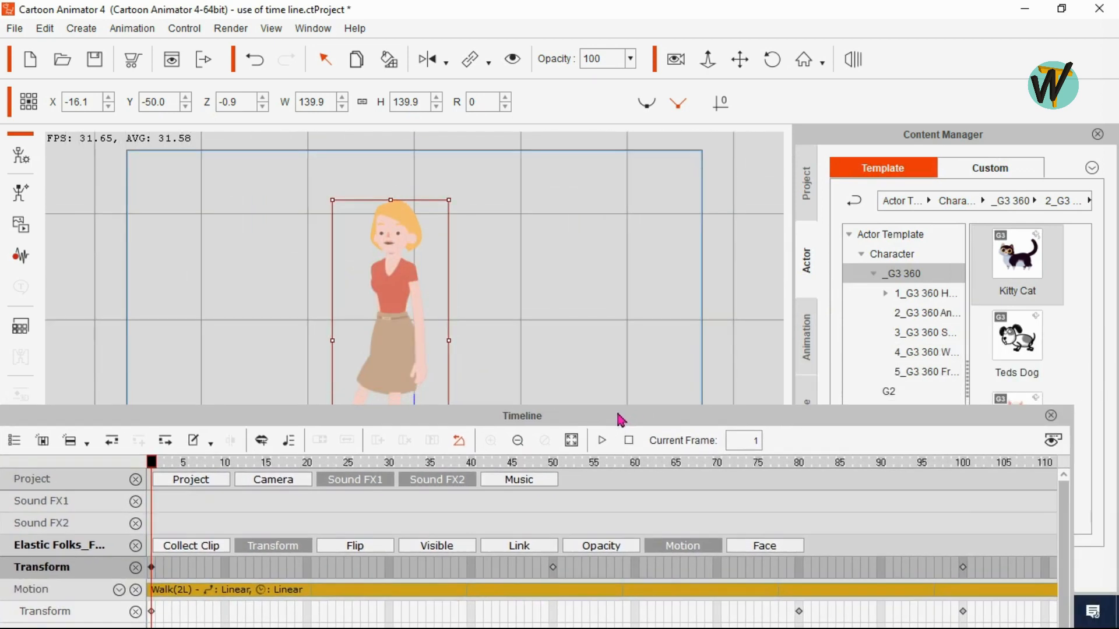
pyautogui.click(261, 440)
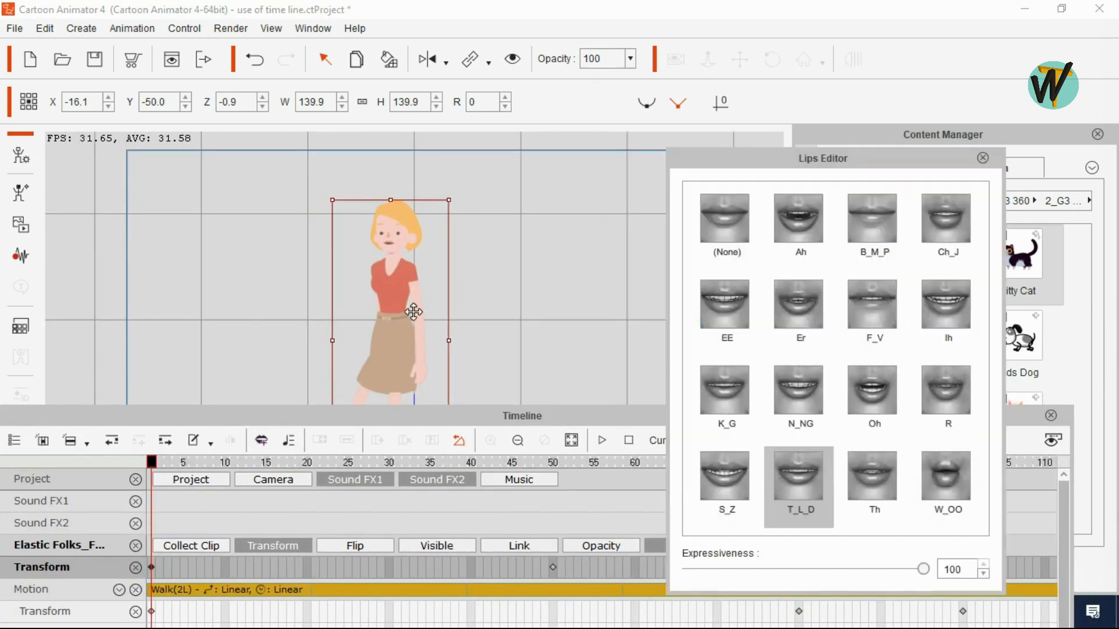
pyautogui.click(796, 256)
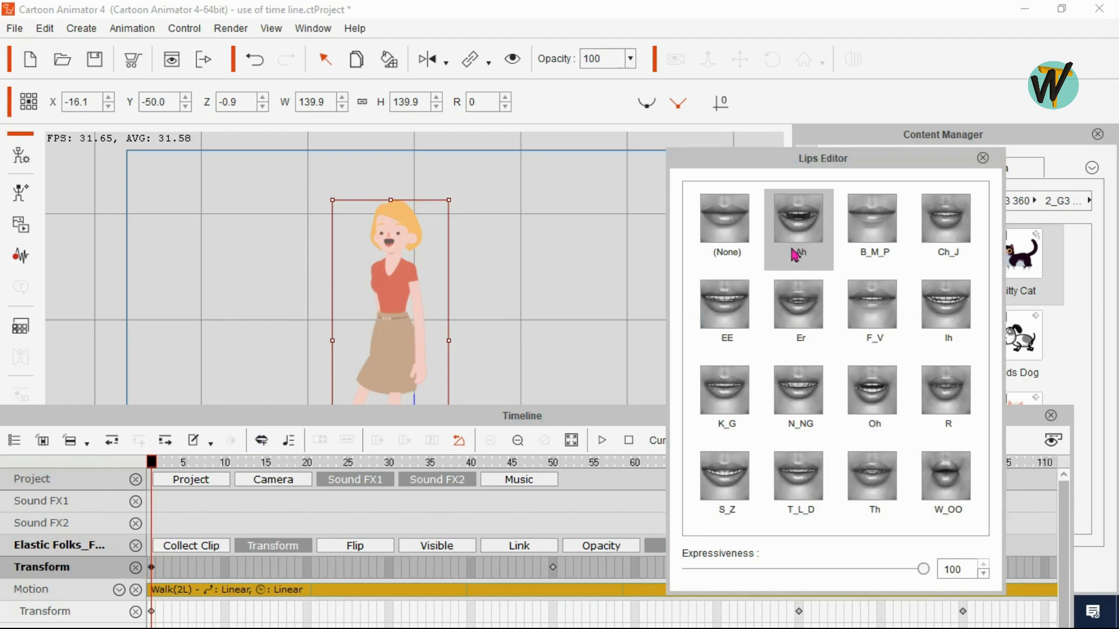
pyautogui.click(797, 388)
pyautogui.click(794, 471)
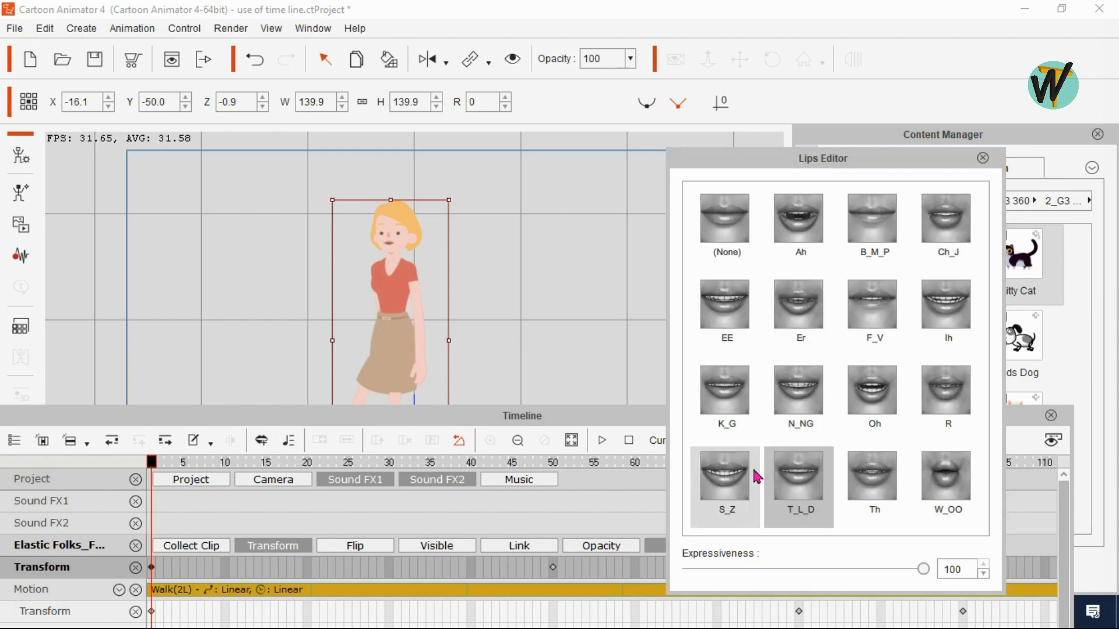
pyautogui.click(743, 474)
pyautogui.click(877, 402)
pyautogui.click(875, 464)
pyautogui.click(983, 158)
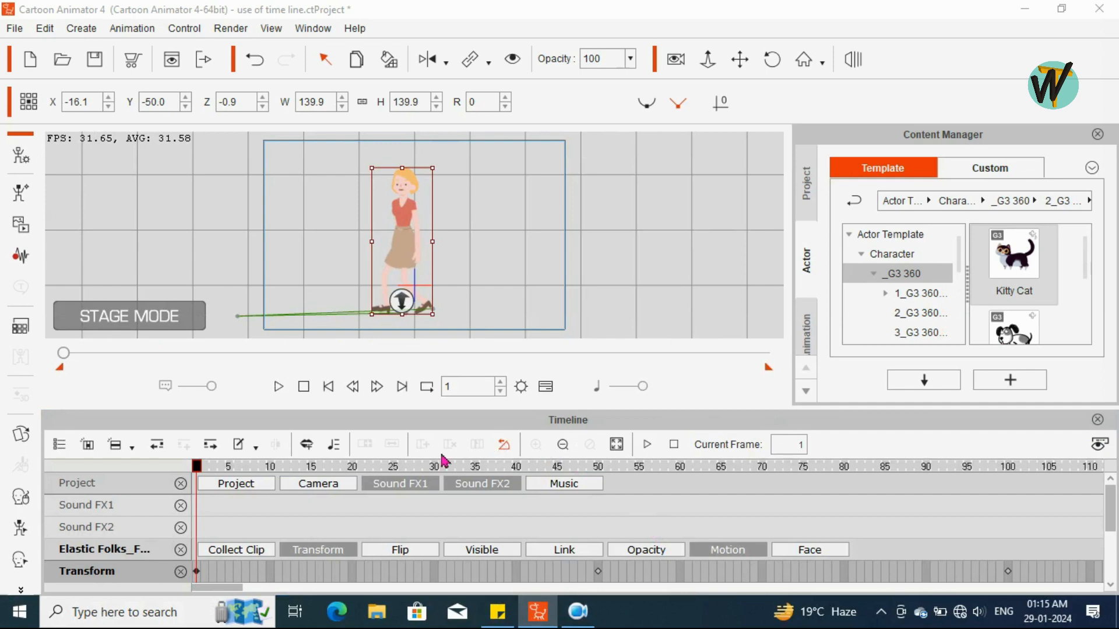
# Review the Sound Modifier's clip choices and its volume, fade-in and fade-out settings, and close it.
pyautogui.click(331, 445)
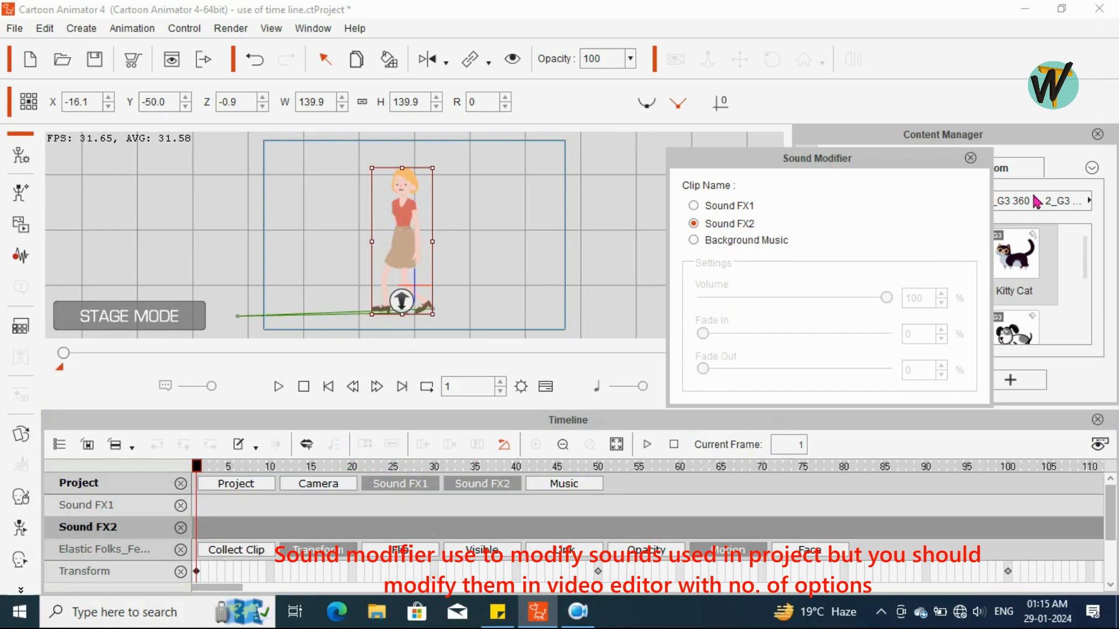
pyautogui.click(970, 158)
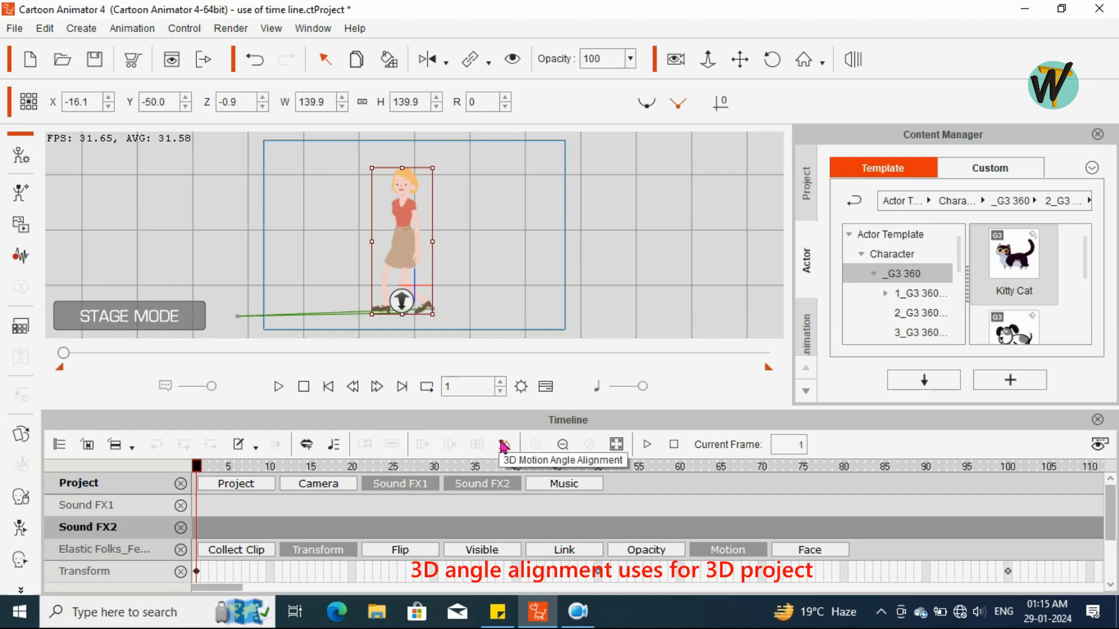
# Zoom the timeline out until all frames fit in view, and restore its default zoom.
pyautogui.click(563, 445)
pyautogui.click(563, 445)
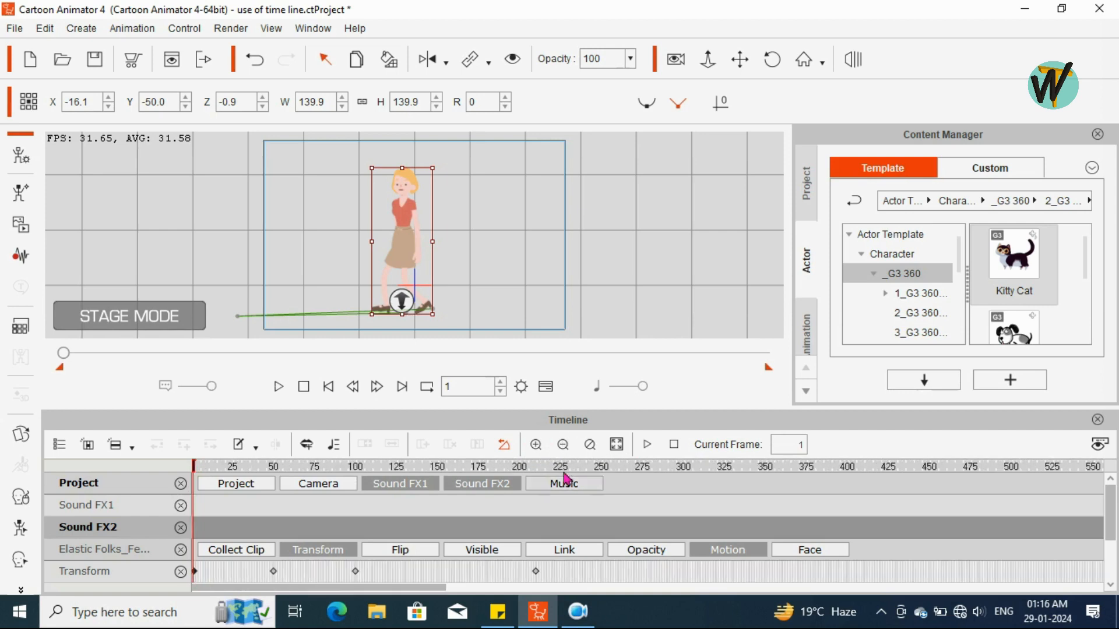
pyautogui.click(563, 445)
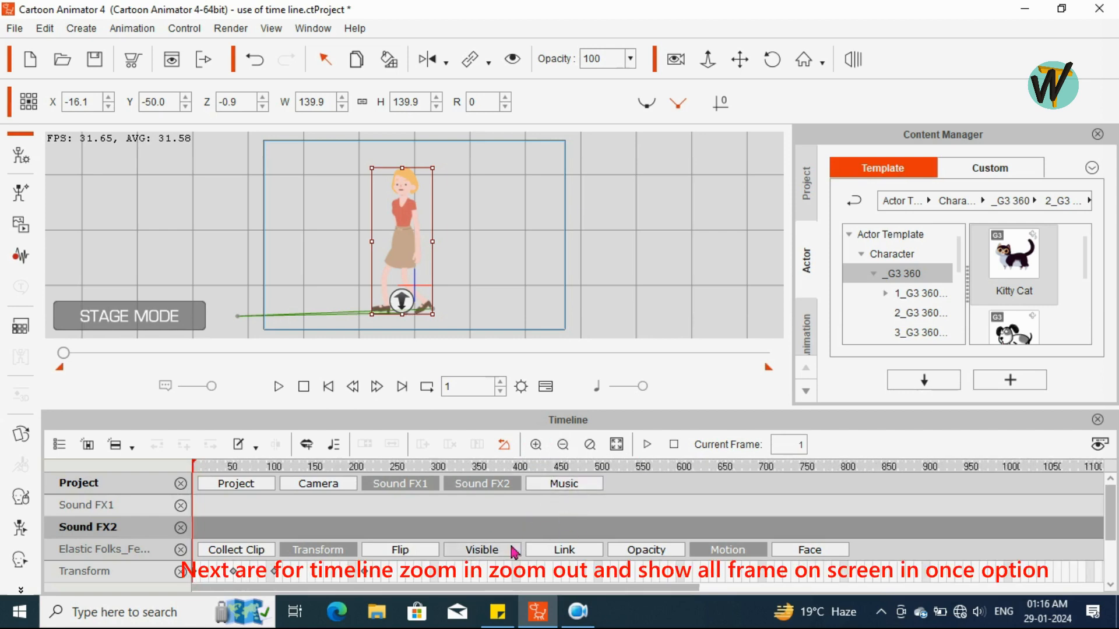
pyautogui.click(563, 446)
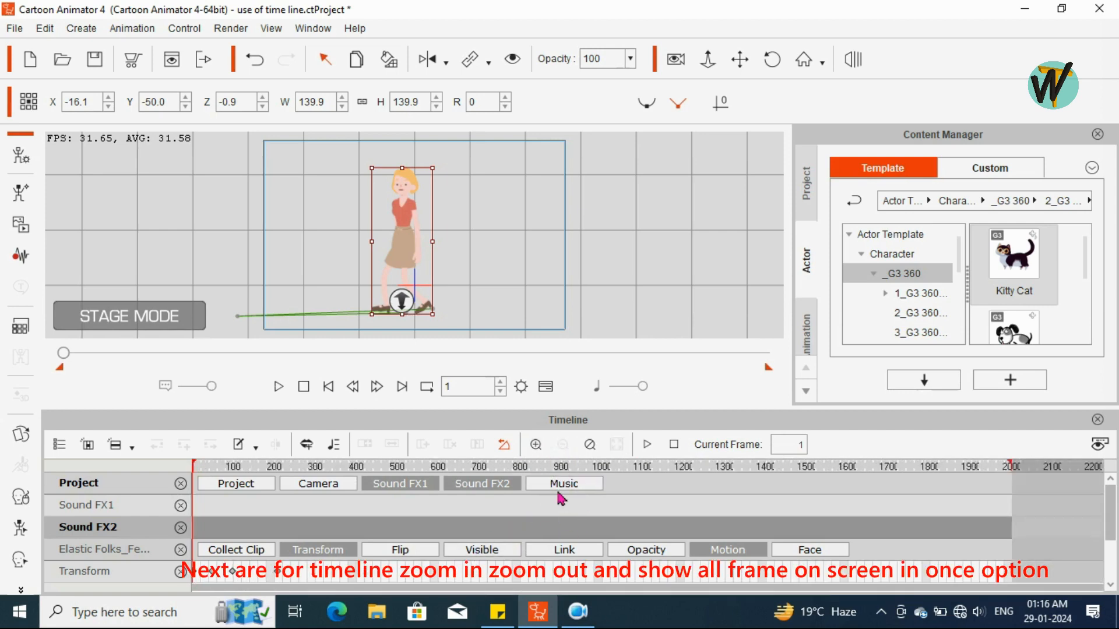
pyautogui.click(616, 444)
pyautogui.click(616, 445)
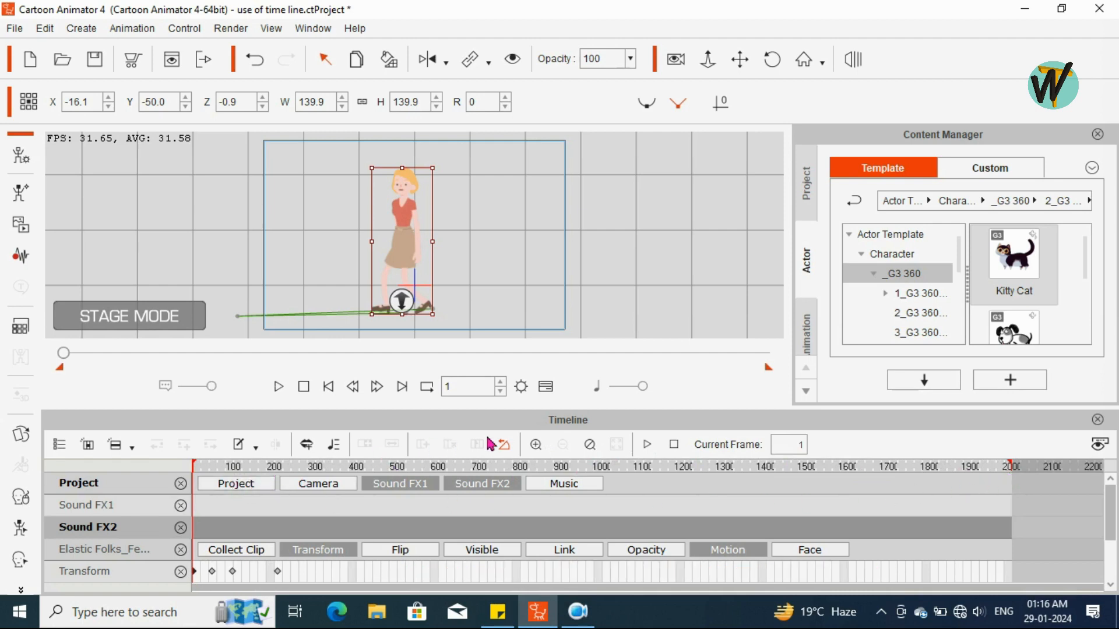
pyautogui.click(590, 445)
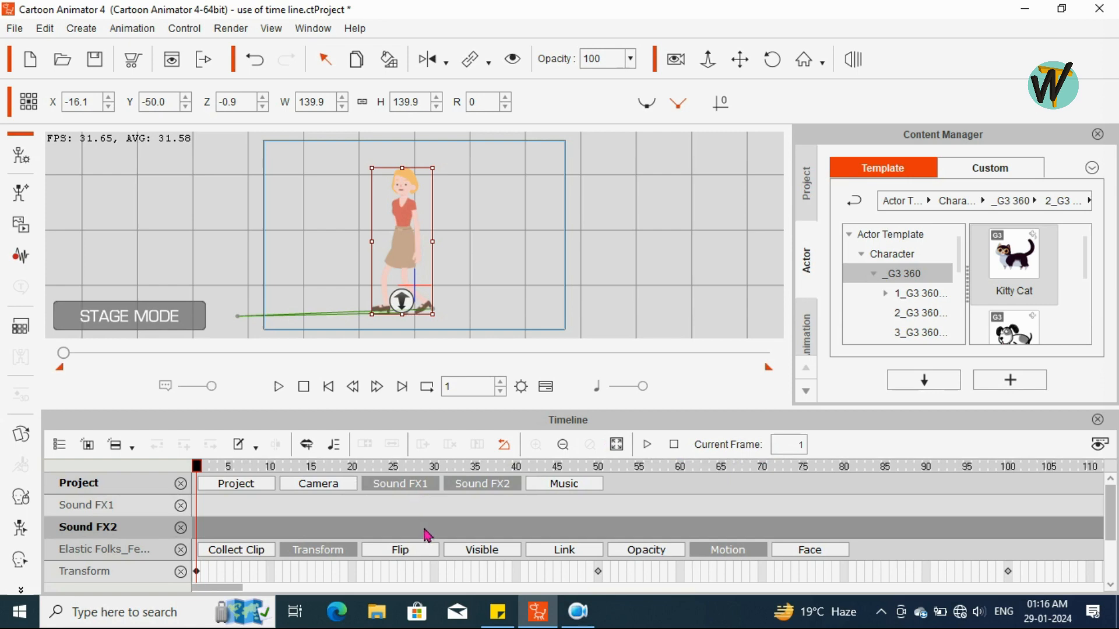
# Examine the Transform, Sprite and Layer tracks under Motion and the list of objects shown in the timeline.
pyautogui.scroll(-2, 426, 535)
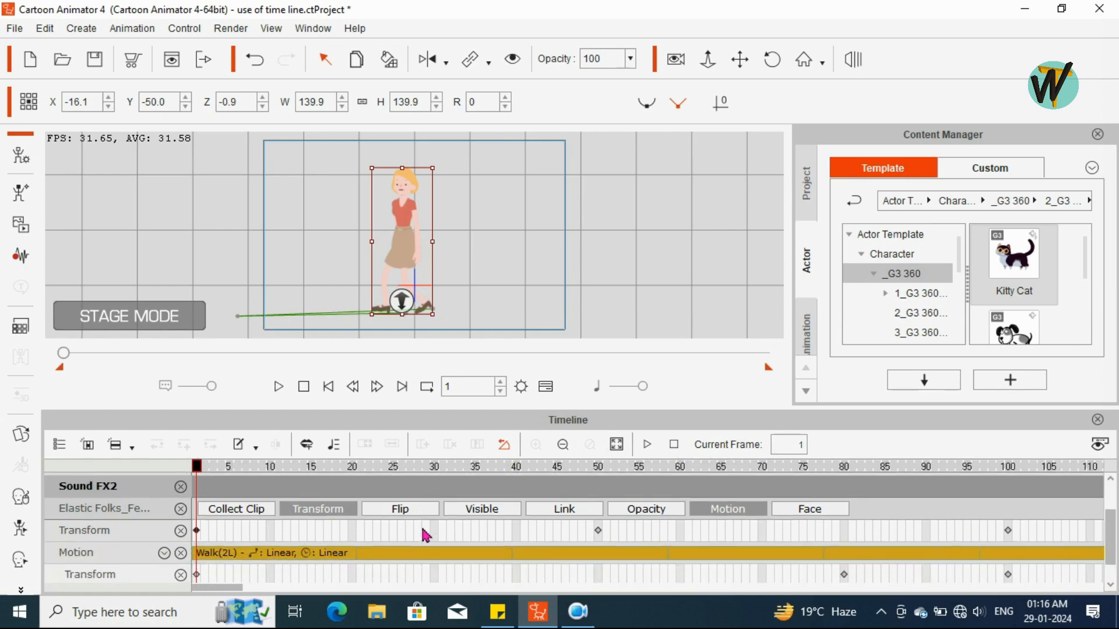
pyautogui.scroll(-2, 426, 535)
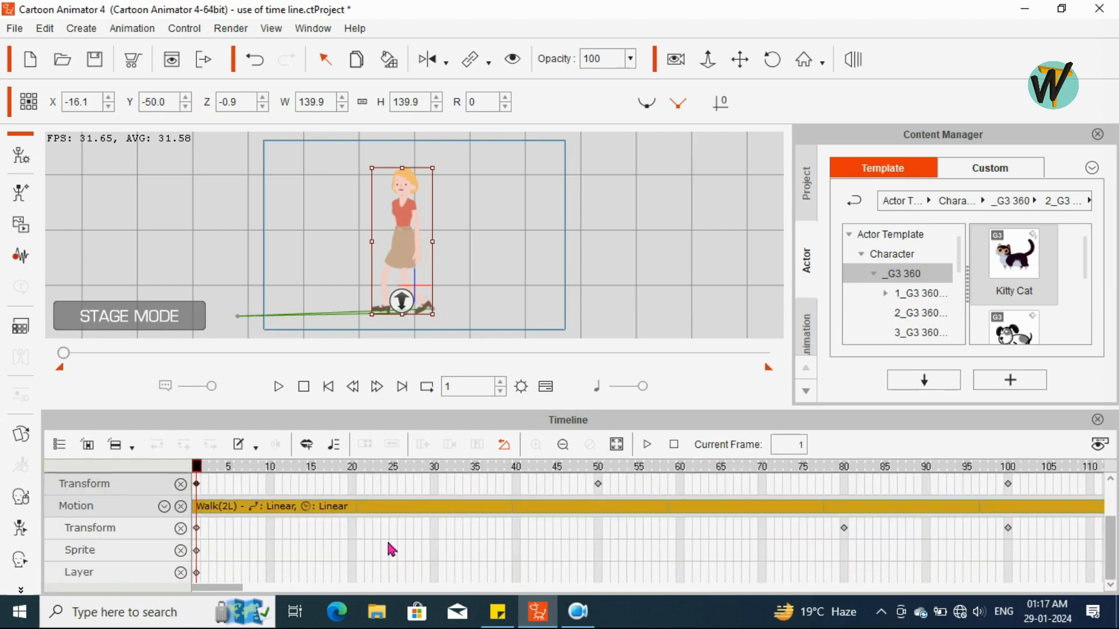
pyautogui.click(83, 554)
pyautogui.click(90, 570)
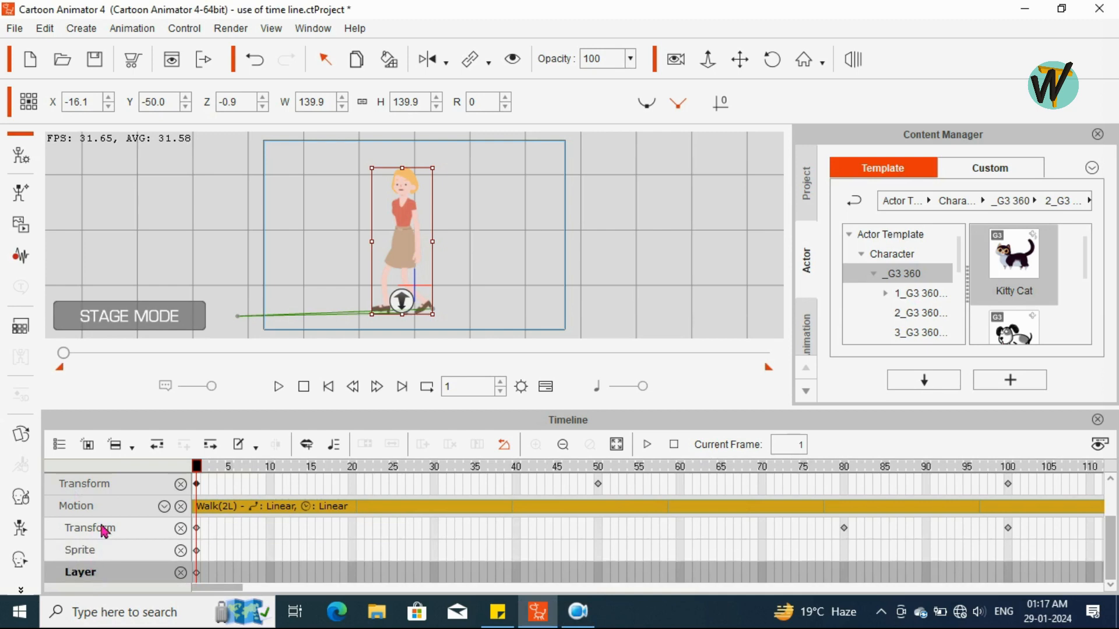
pyautogui.click(59, 446)
pyautogui.click(68, 474)
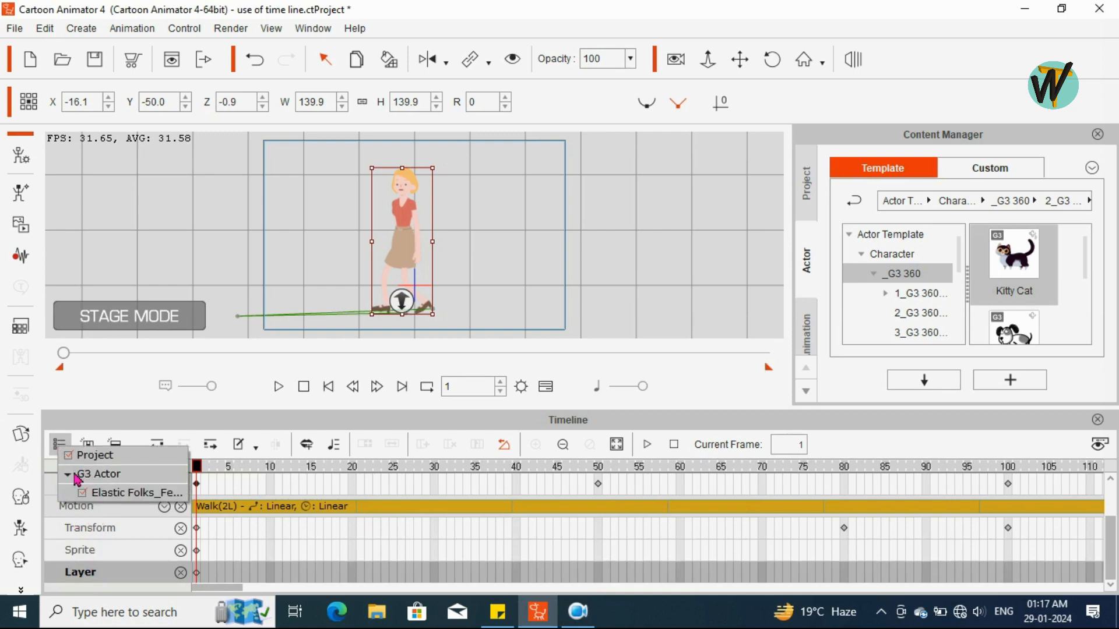
pyautogui.click(112, 513)
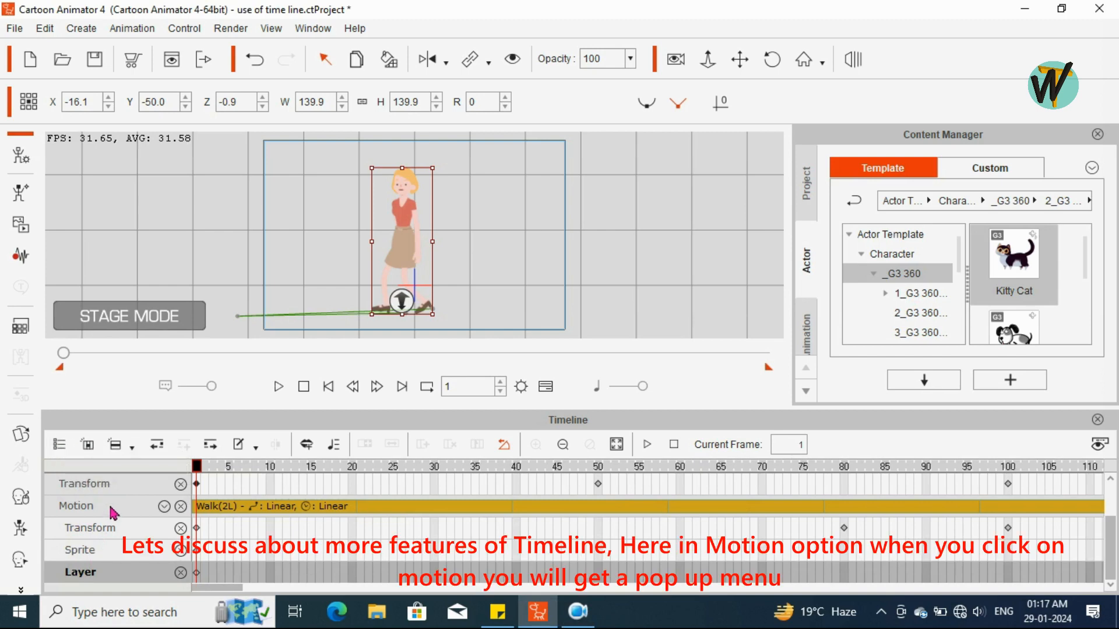
# Show the RArm and RHand body part tracks beneath the character's Motion track.
pyautogui.click(165, 507)
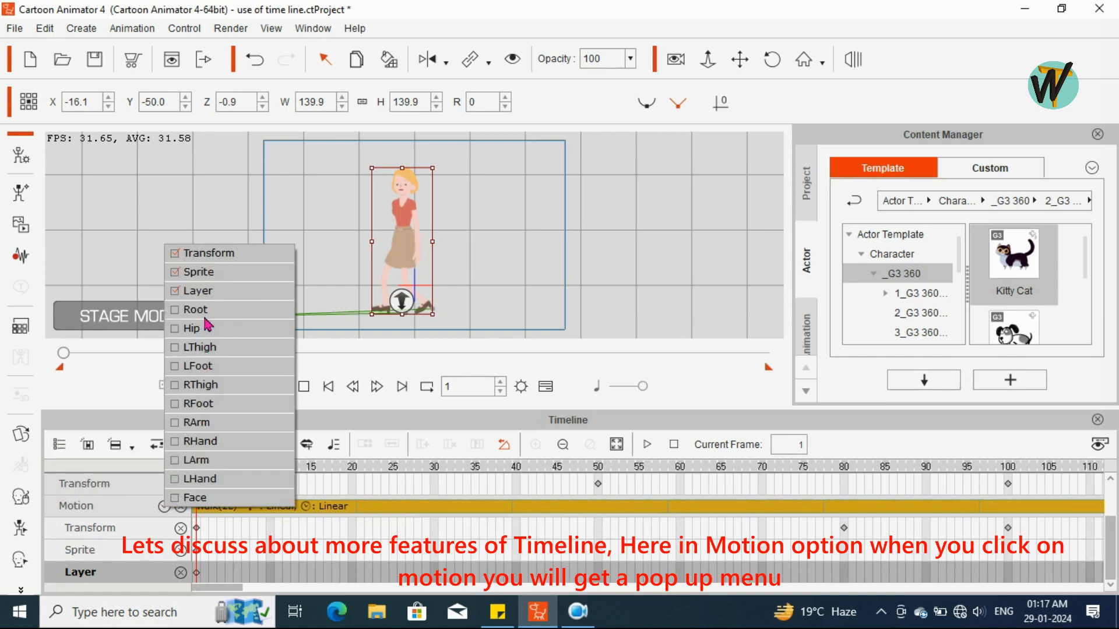
pyautogui.click(176, 424)
pyautogui.click(175, 441)
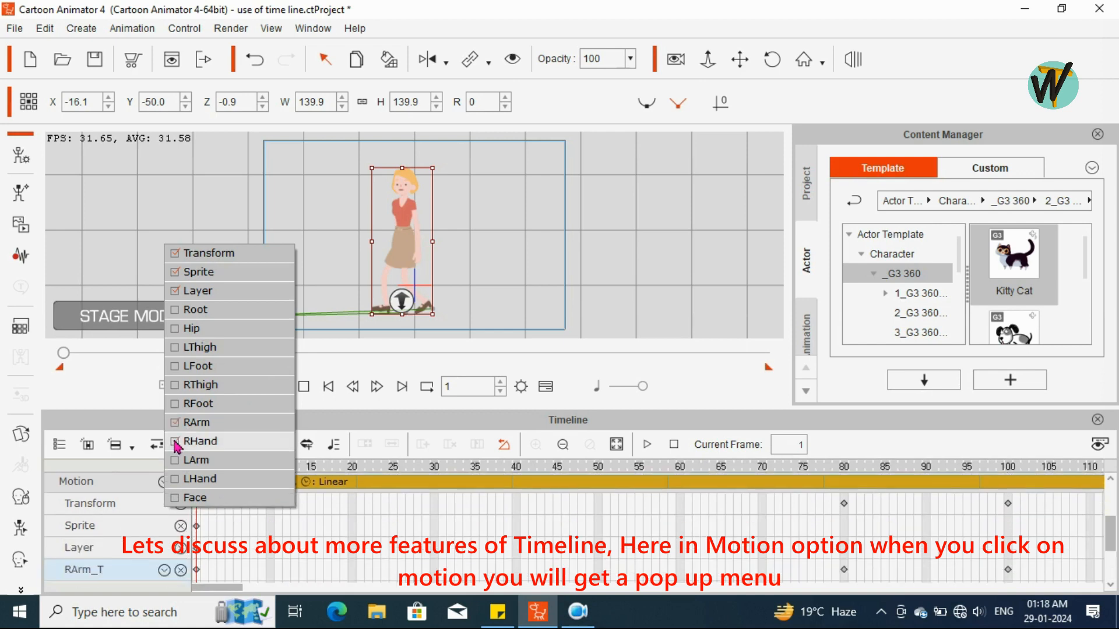
pyautogui.click(282, 517)
pyautogui.scroll(-1, 286, 514)
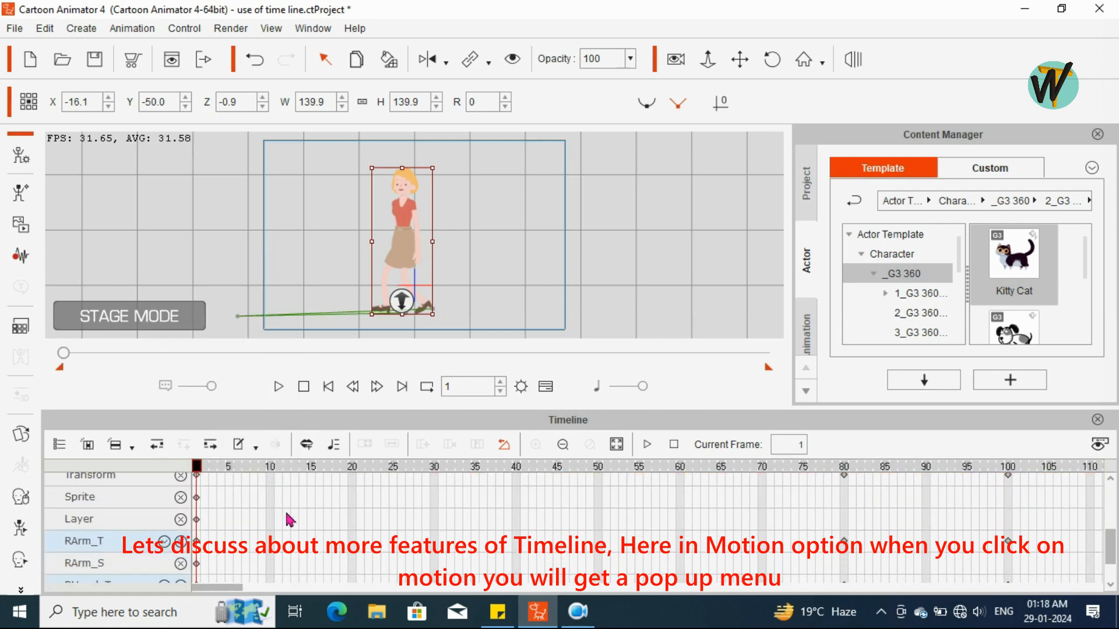
pyautogui.scroll(-2, 290, 519)
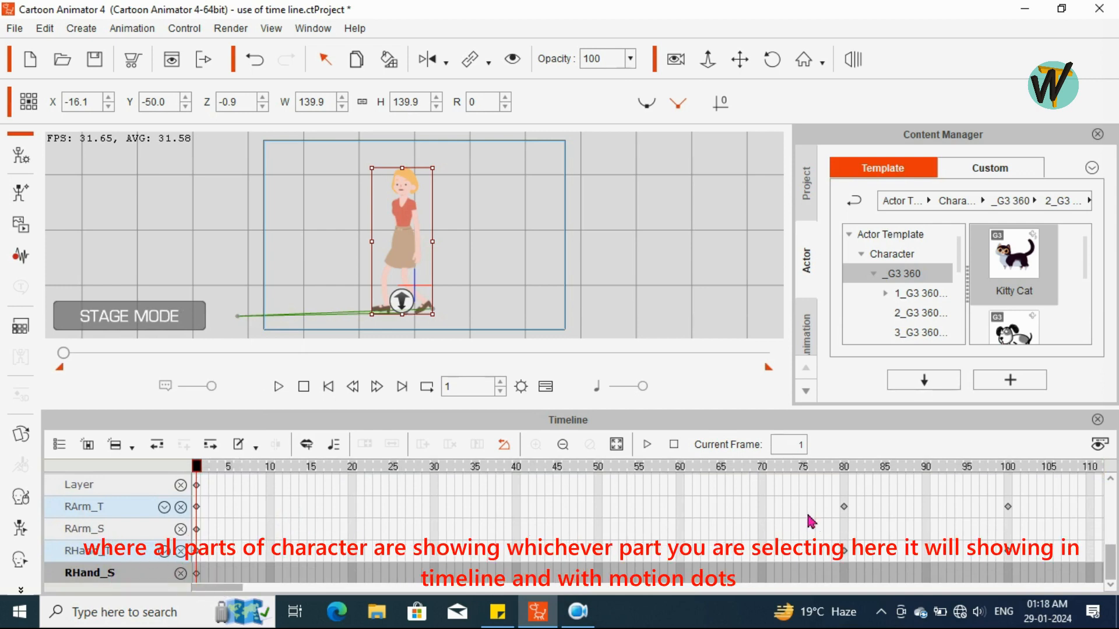
# Box-select the RArm and RHand track keys at frames 80, 100 and 120, and clear the selection.
pyautogui.moveTo(823, 493); pyautogui.dragTo(1041, 580)
pyautogui.click(954, 535)
pyautogui.moveTo(232, 588); pyautogui.dragTo(256, 590)
pyautogui.moveTo(354, 494); pyautogui.dragTo(716, 580)
pyautogui.click(767, 535)
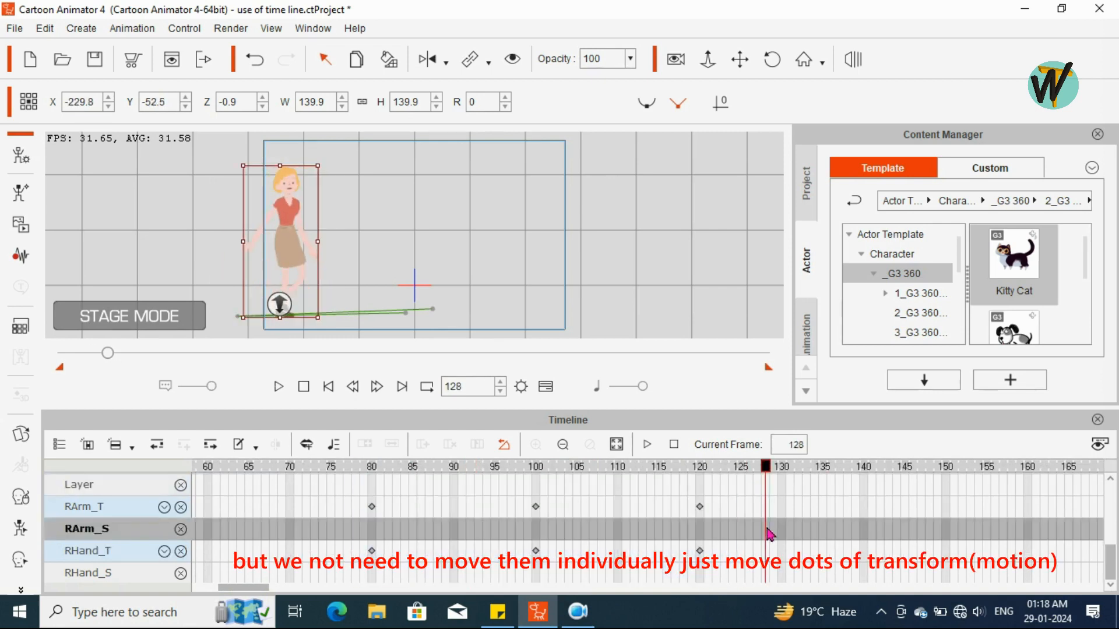
# Box-select the keys at frames 80, 100 and 120 on the Transform track under Motion.
pyautogui.scroll(5, 436, 531)
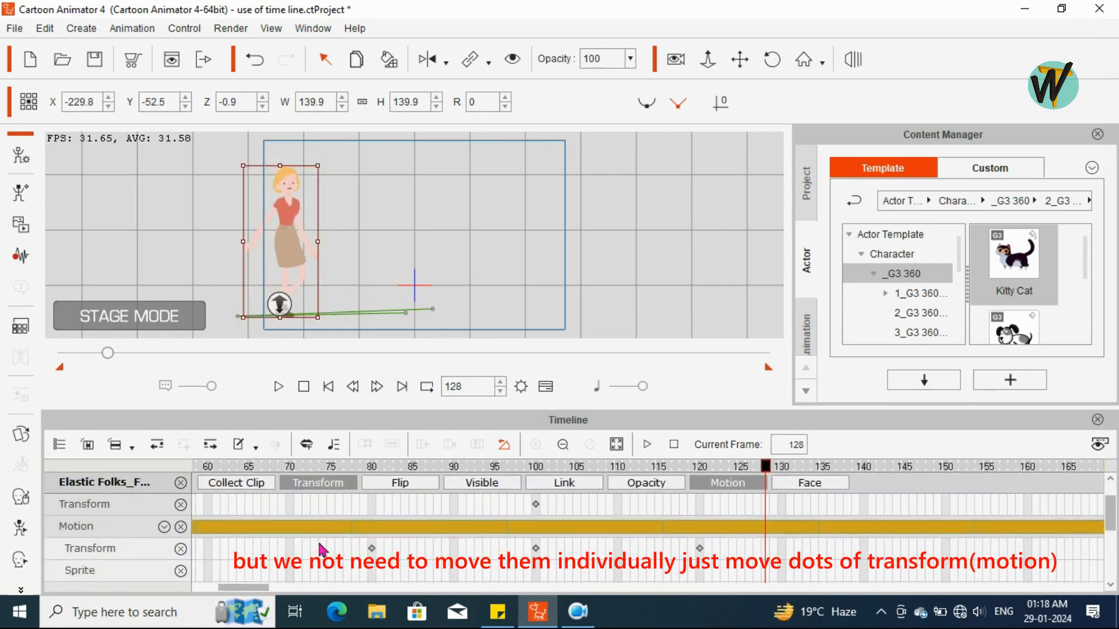
pyautogui.scroll(-2, 323, 544)
pyautogui.moveTo(367, 507); pyautogui.dragTo(716, 520)
# Compare the keys on the Motion Transform track with those on the RArm and RHand tracks.
pyautogui.scroll(-1, 307, 540)
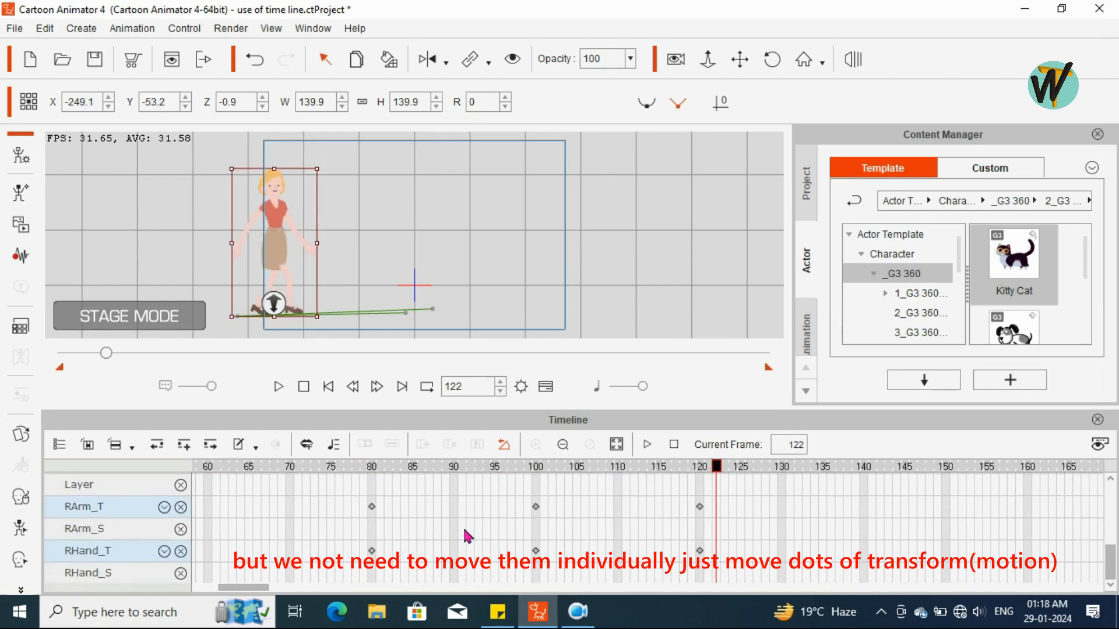
pyautogui.scroll(1, 446, 523)
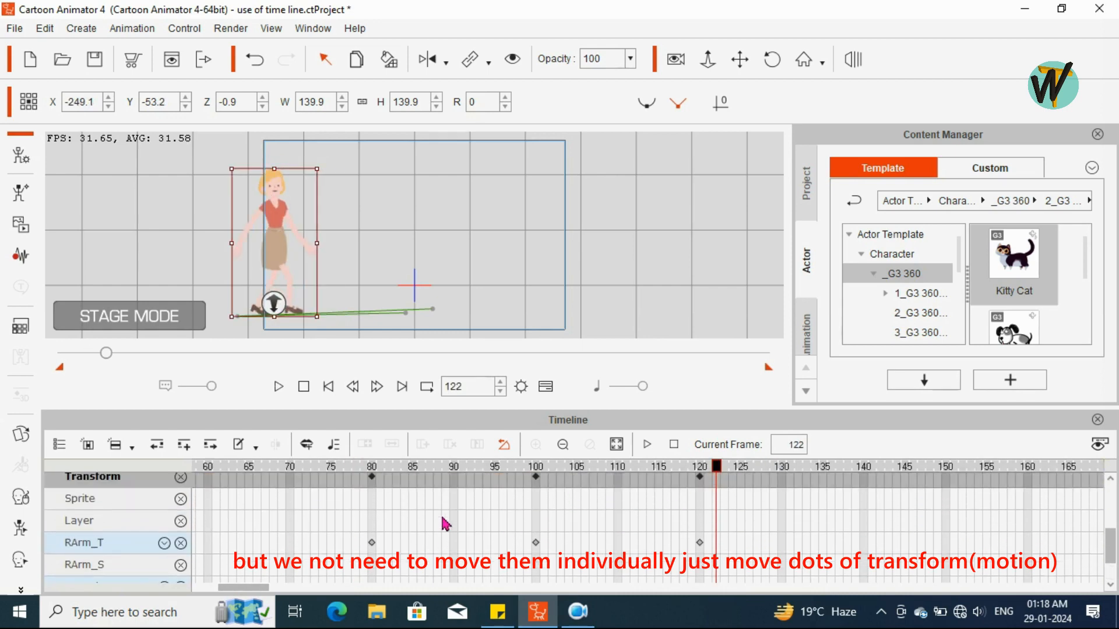
pyautogui.scroll(1, 446, 525)
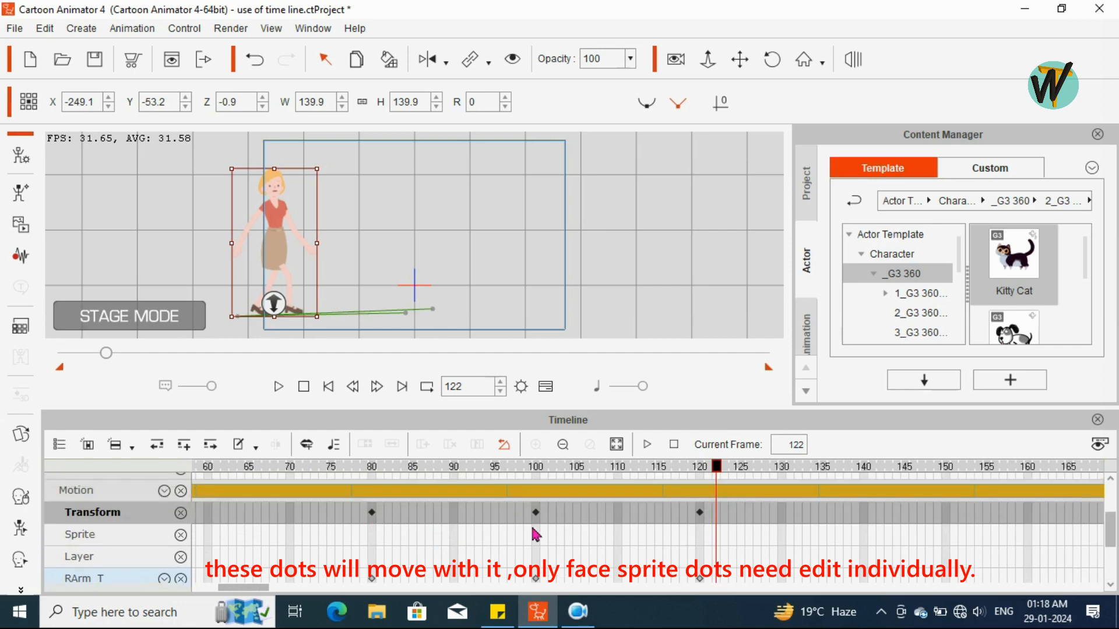
pyautogui.scroll(-2, 420, 539)
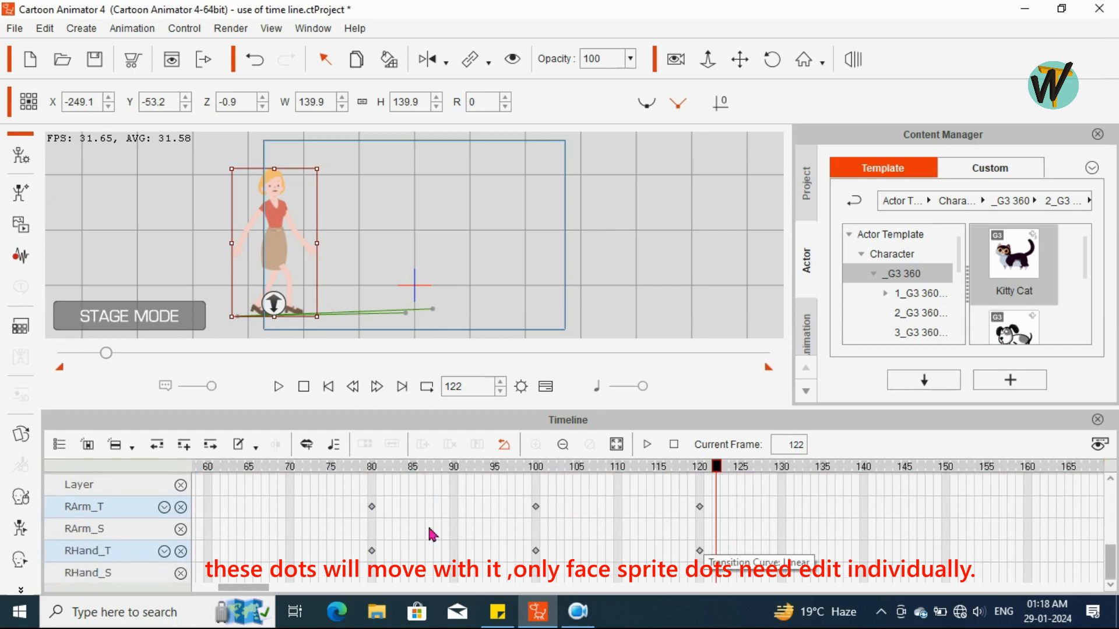
pyautogui.scroll(2, 382, 513)
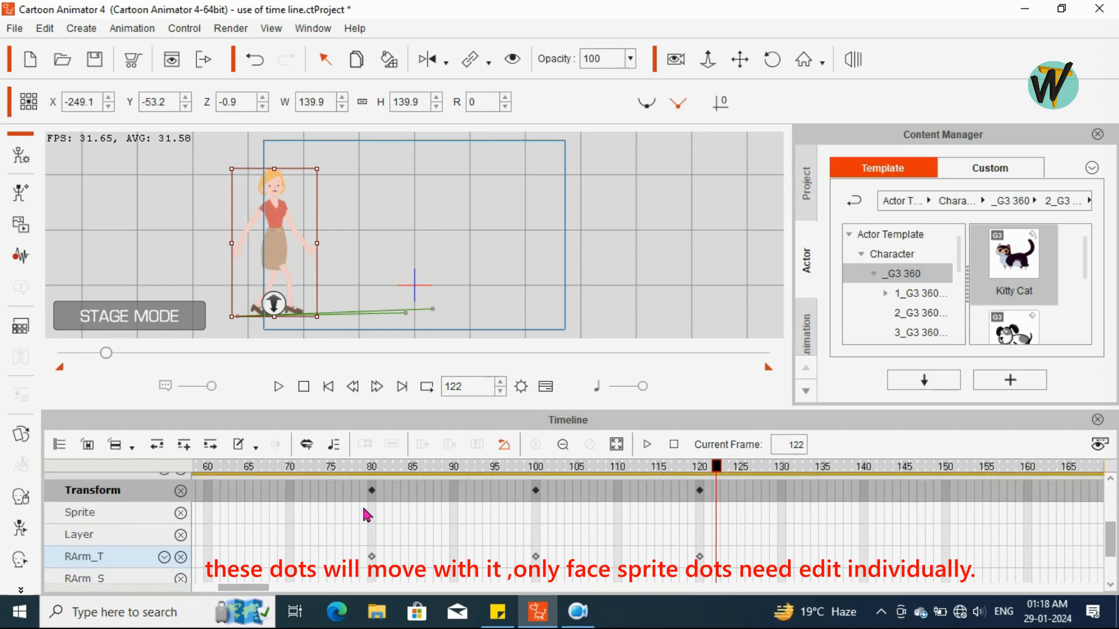
pyautogui.scroll(-2, 362, 530)
pyautogui.scroll(2, 369, 537)
pyautogui.scroll(-2, 242, 542)
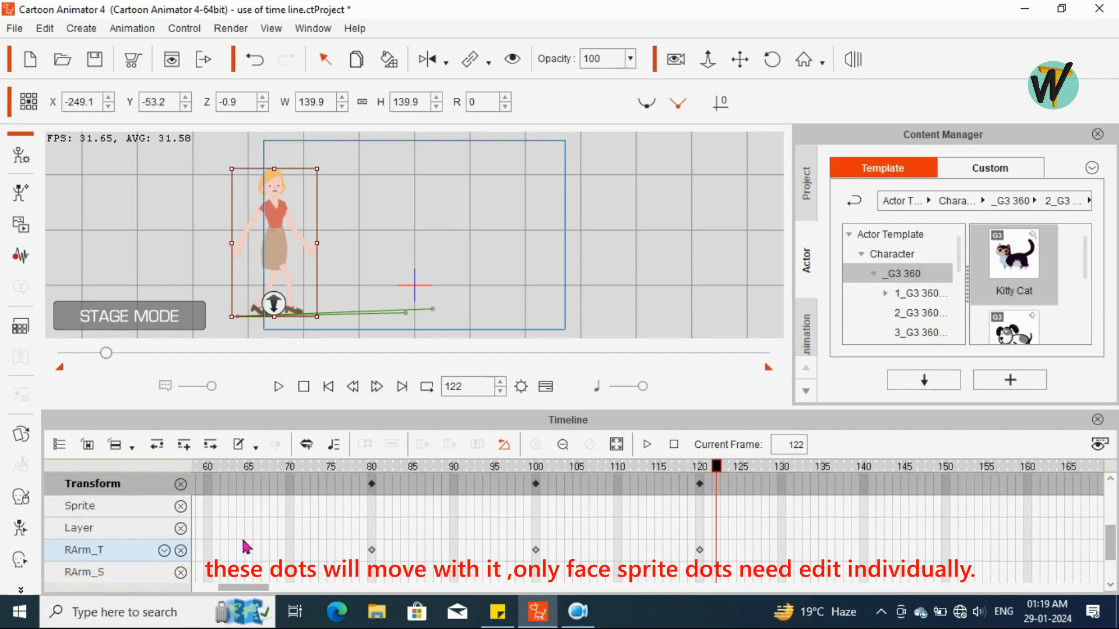
pyautogui.scroll(2, 262, 528)
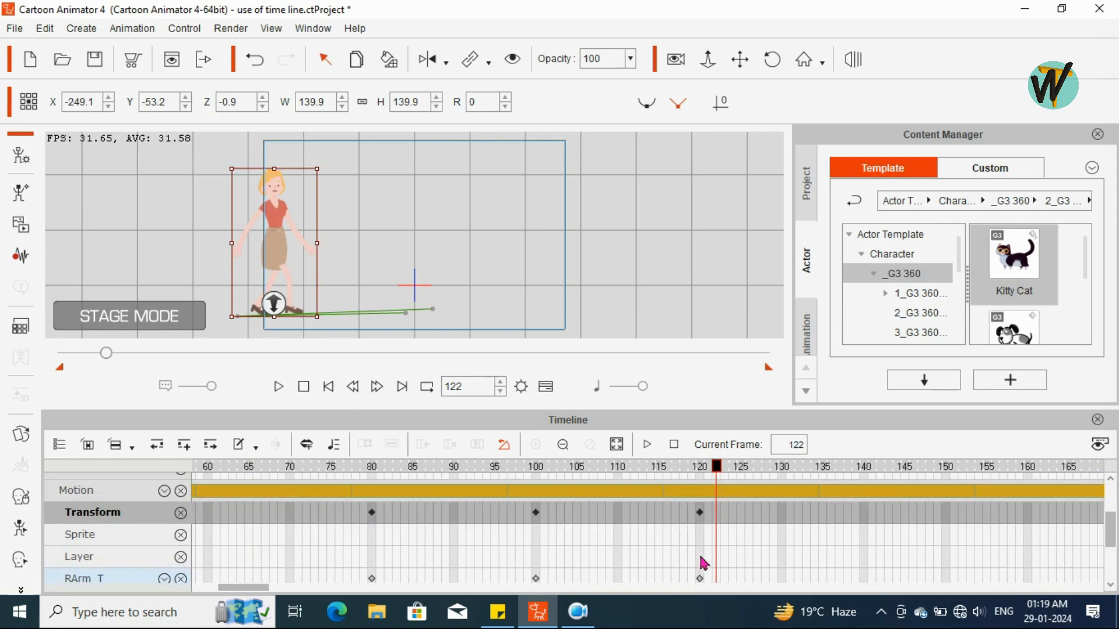
pyautogui.scroll(-2, 452, 549)
pyautogui.scroll(-1, 452, 549)
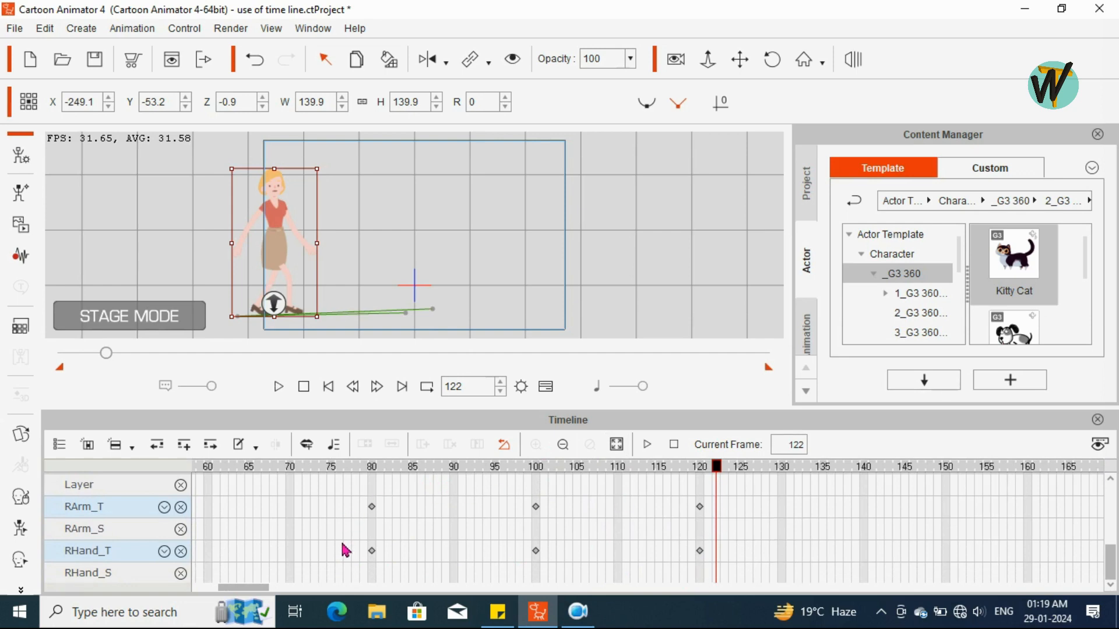
pyautogui.scroll(1, 228, 532)
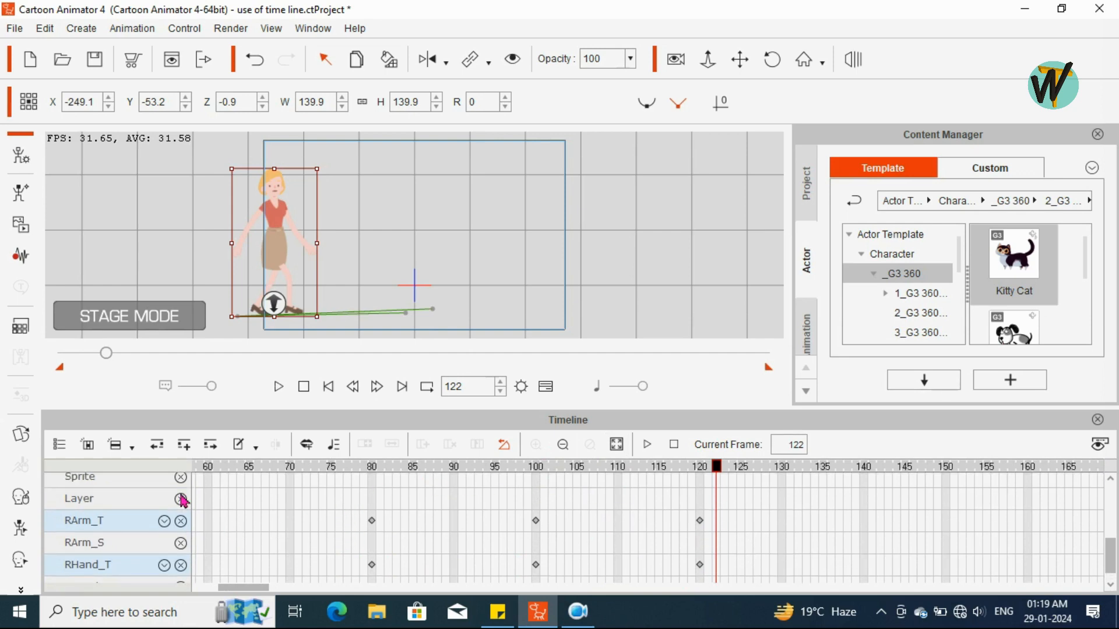
# Examine the Motion track's body part list and compare its Transform keys with the RArm_T keys and walk clip.
pyautogui.scroll(2, 110, 497)
pyautogui.click(164, 484)
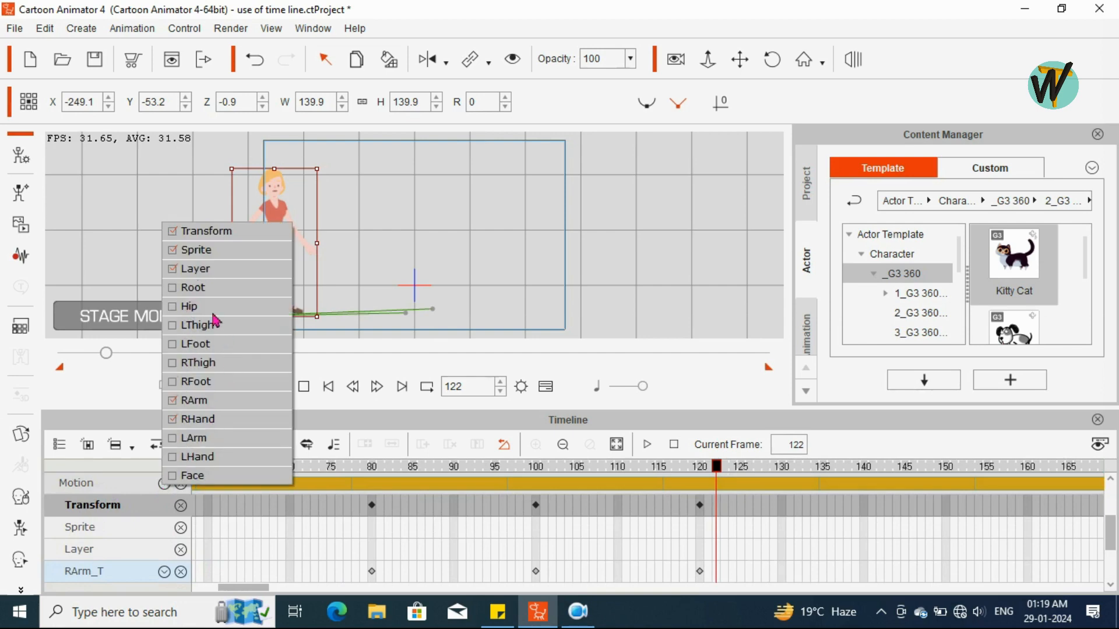
pyautogui.click(278, 535)
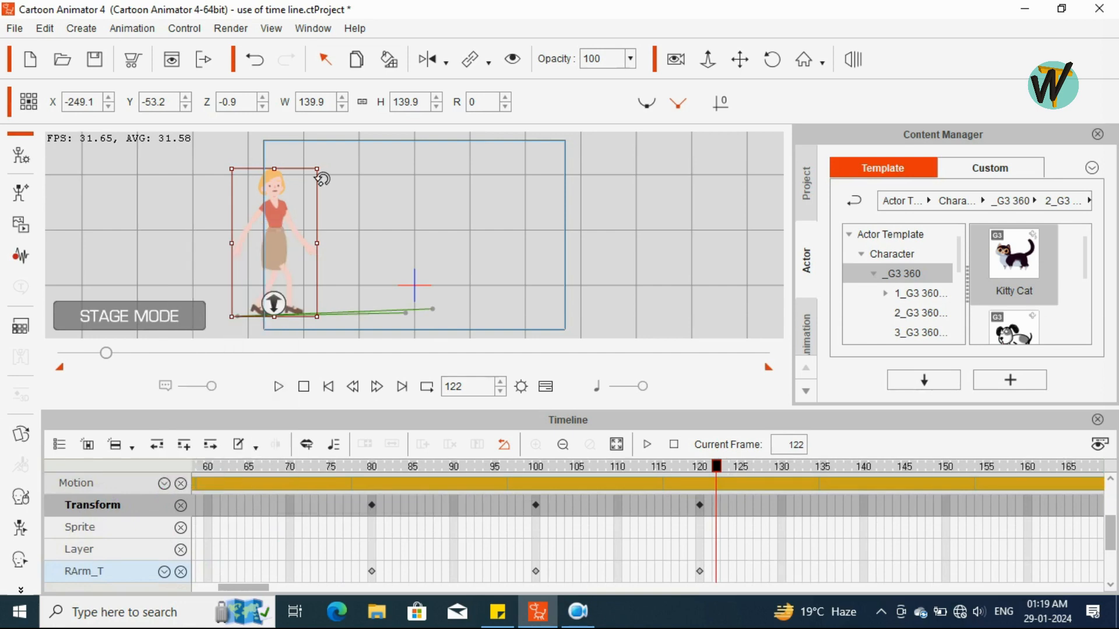
pyautogui.scroll(1, 412, 535)
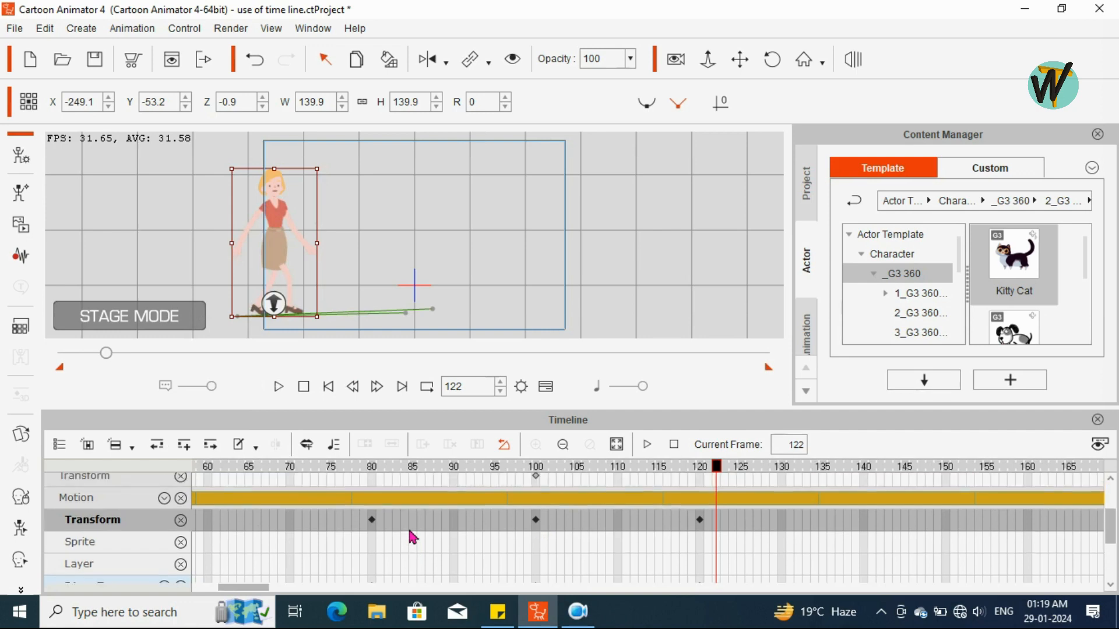
pyautogui.scroll(-2, 432, 532)
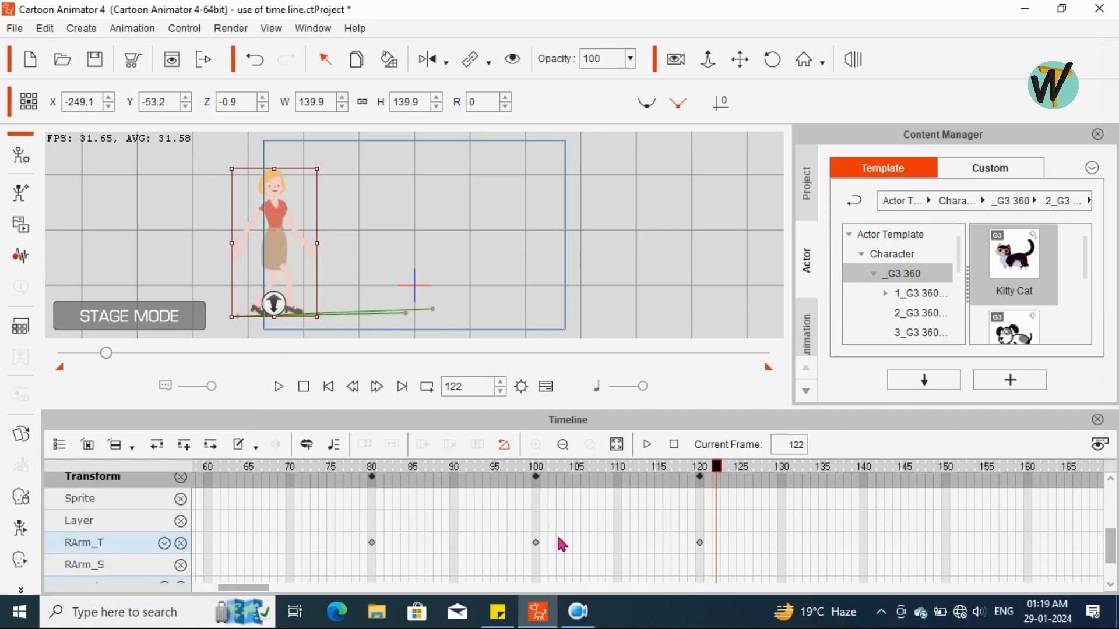
pyautogui.scroll(3, 347, 520)
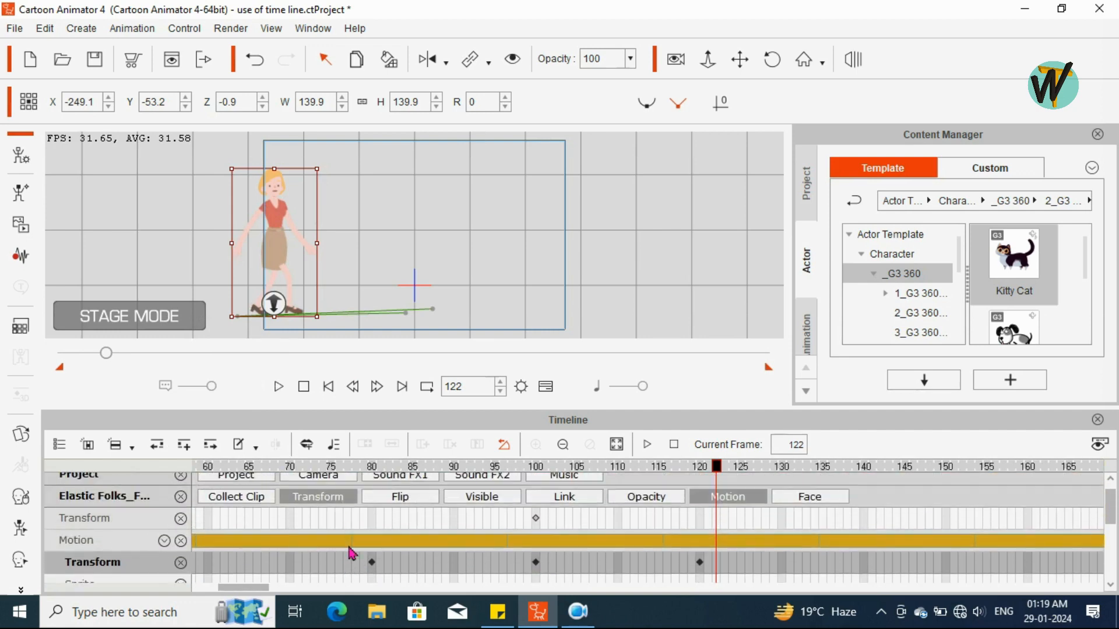
pyautogui.moveTo(265, 589); pyautogui.dragTo(222, 589)
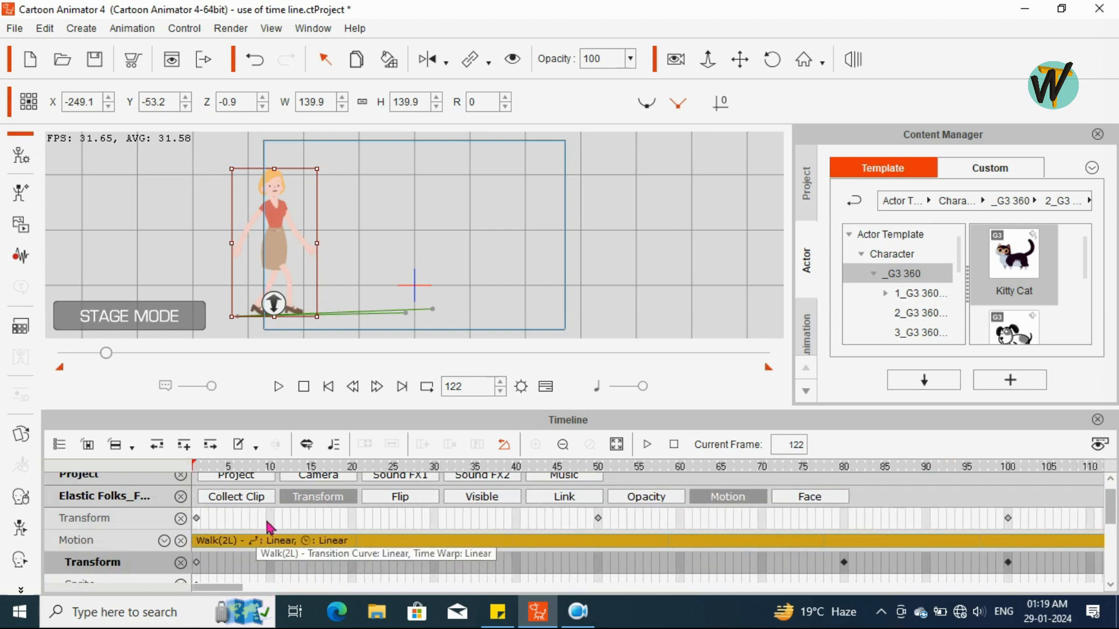
pyautogui.scroll(1, 283, 506)
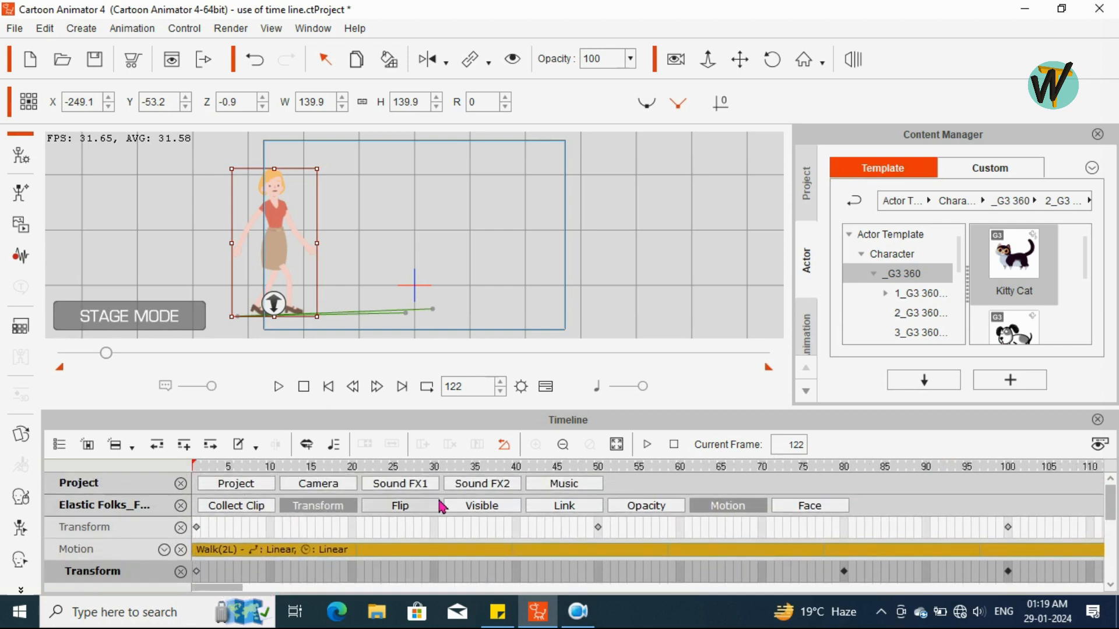
# Show the project's Camera track, turn on camera record mode, and select the Camera key at frame 1.
pyautogui.click(321, 487)
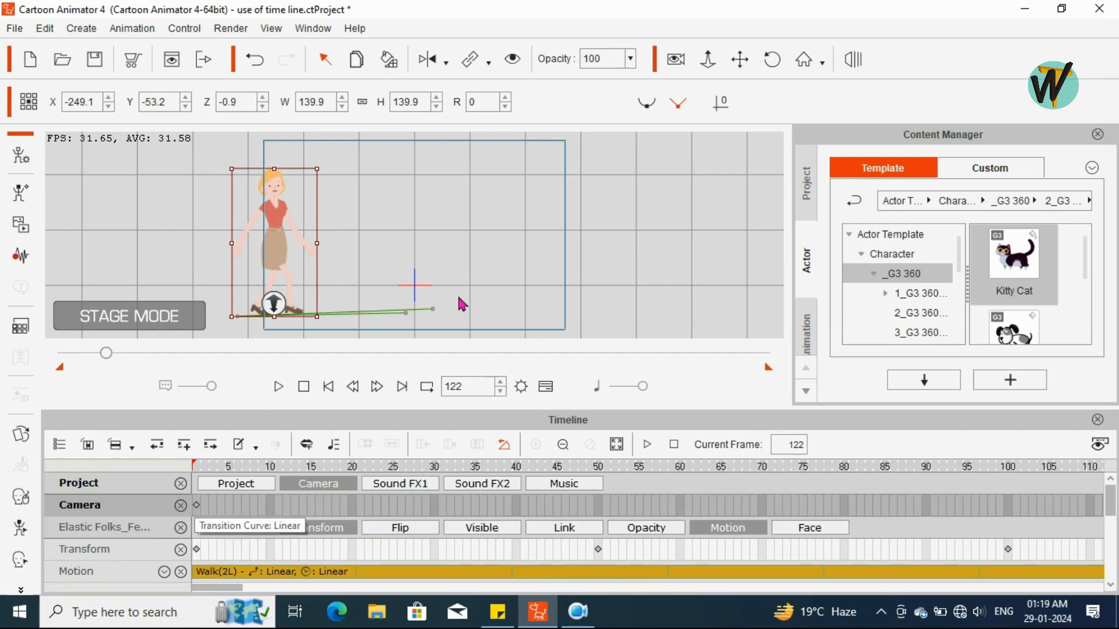
pyautogui.click(674, 60)
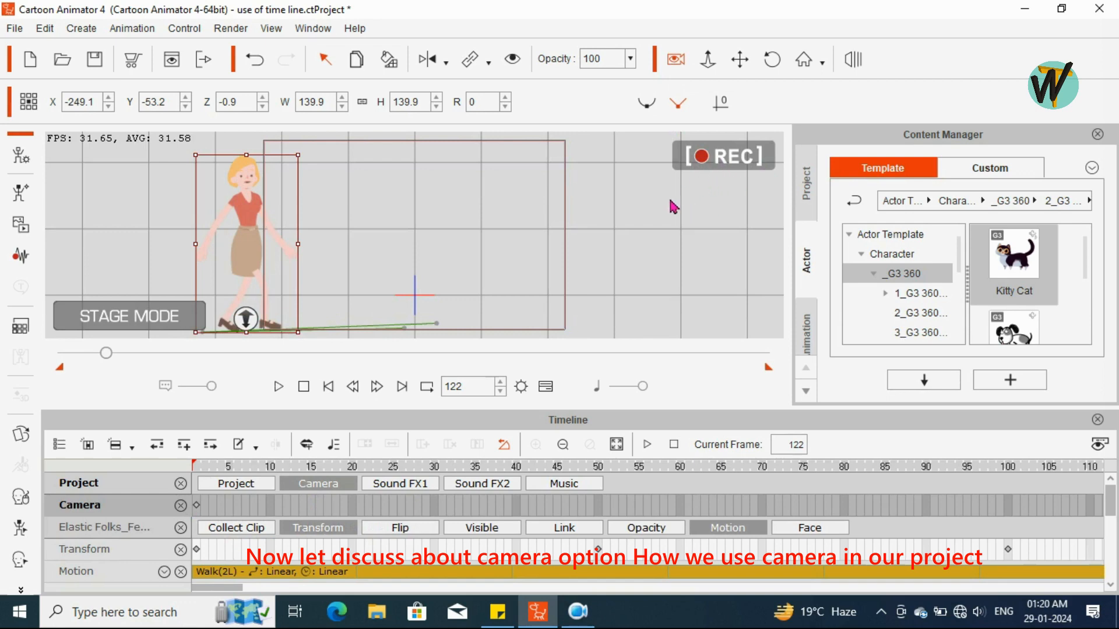
pyautogui.click(197, 507)
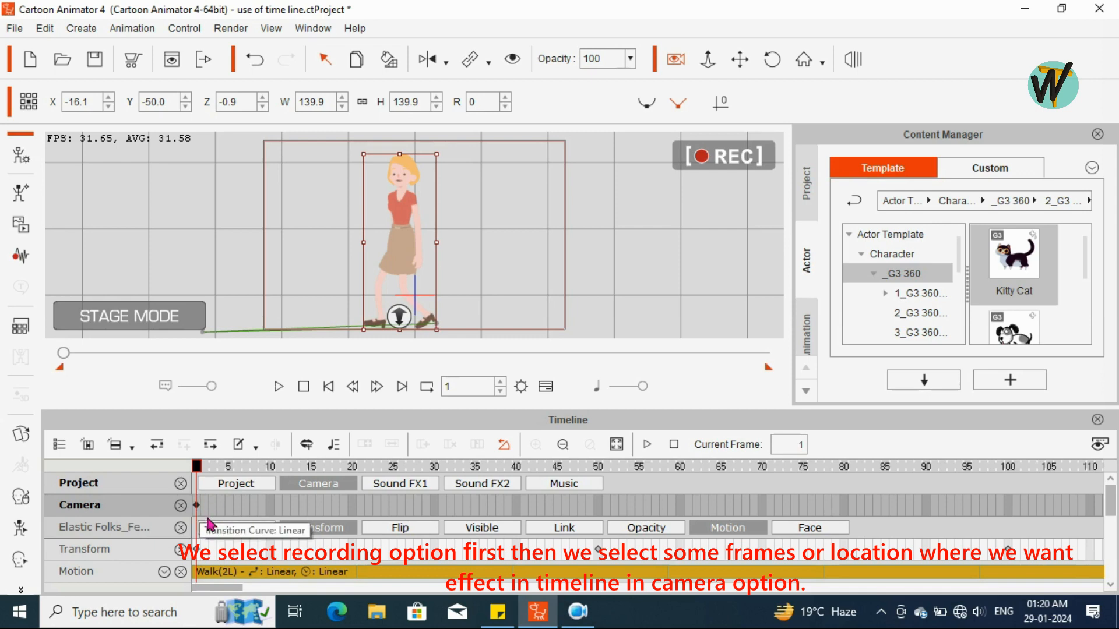
# Key the camera at frame 100 by panning and zooming it to X -232.3, Y 82.3, Z 1450.0.
pyautogui.click(1006, 507)
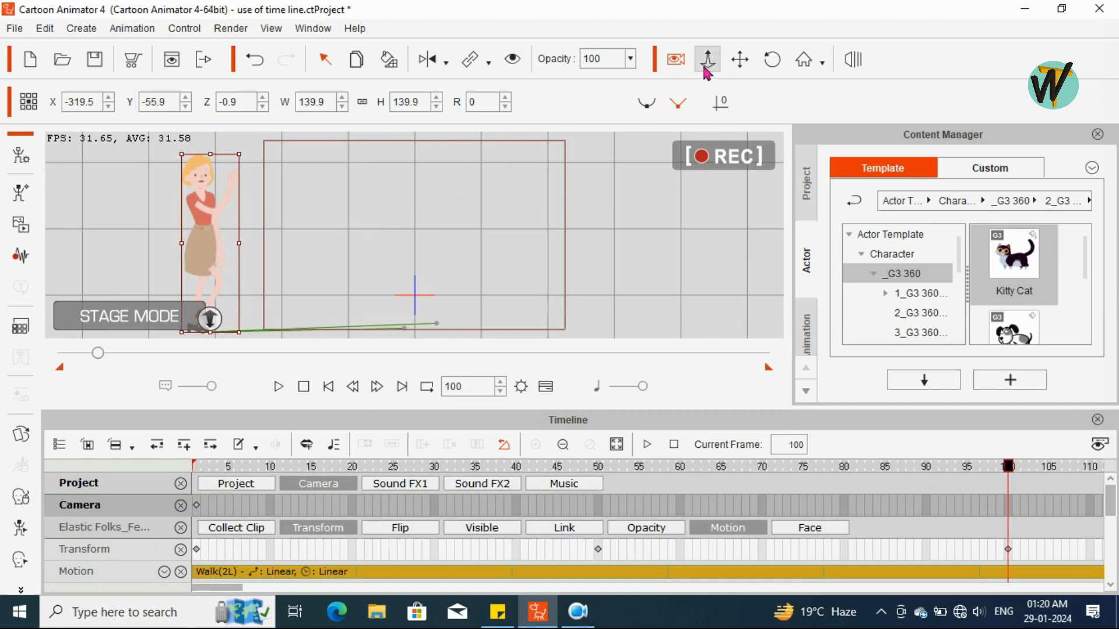
pyautogui.click(741, 60)
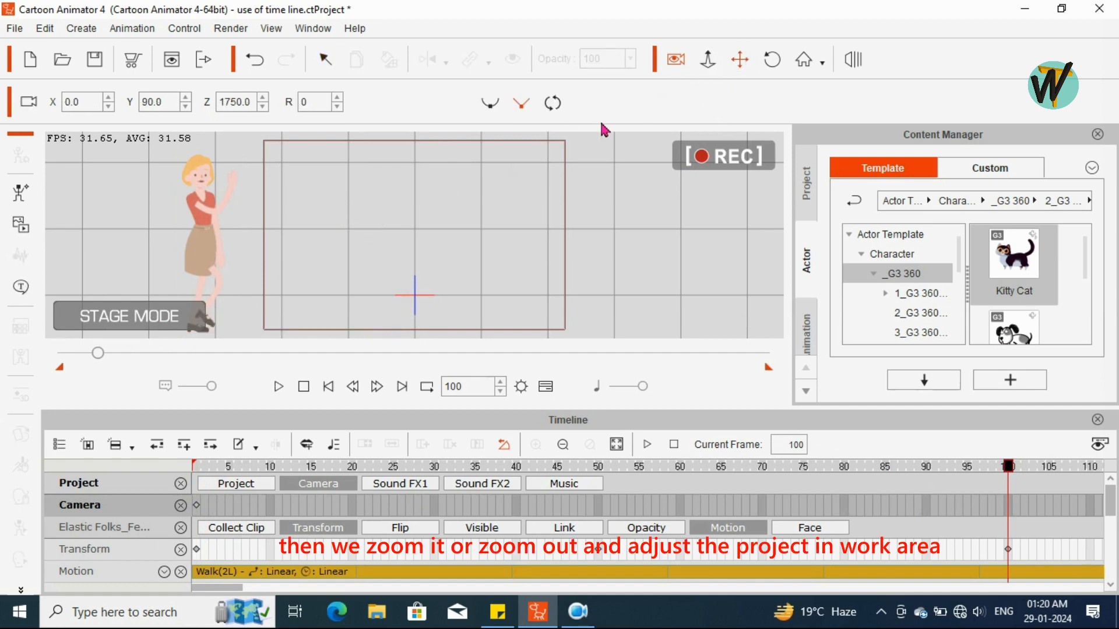
pyautogui.scroll(2, 403, 260)
pyautogui.moveTo(377, 255); pyautogui.dragTo(480, 257)
pyautogui.scroll(2, 425, 262)
pyautogui.moveTo(387, 256); pyautogui.dragTo(452, 253)
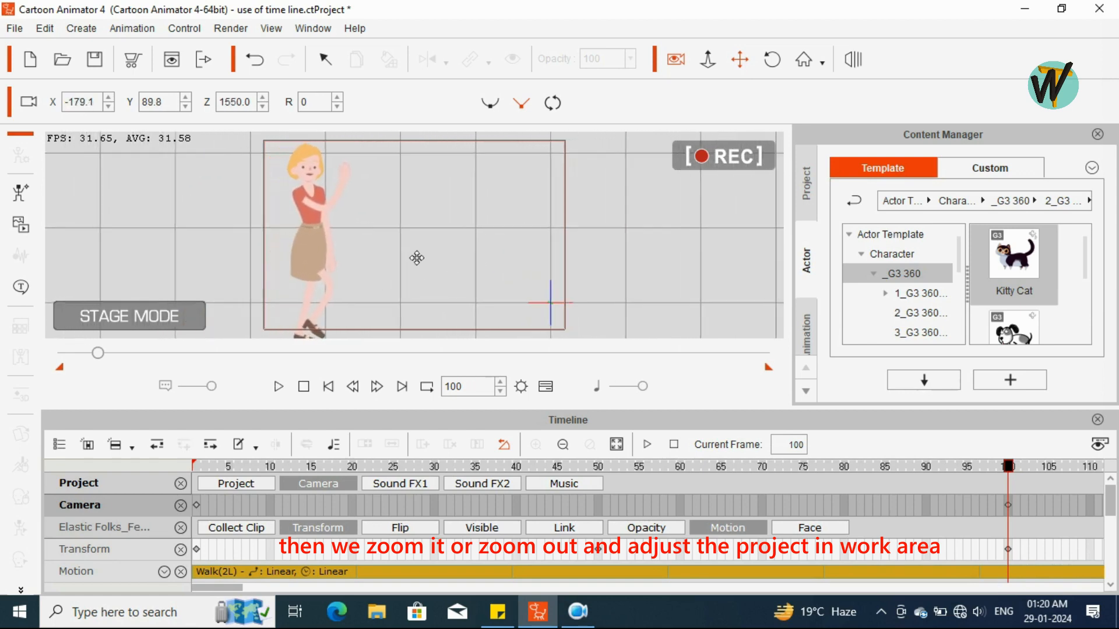
pyautogui.scroll(2, 416, 258)
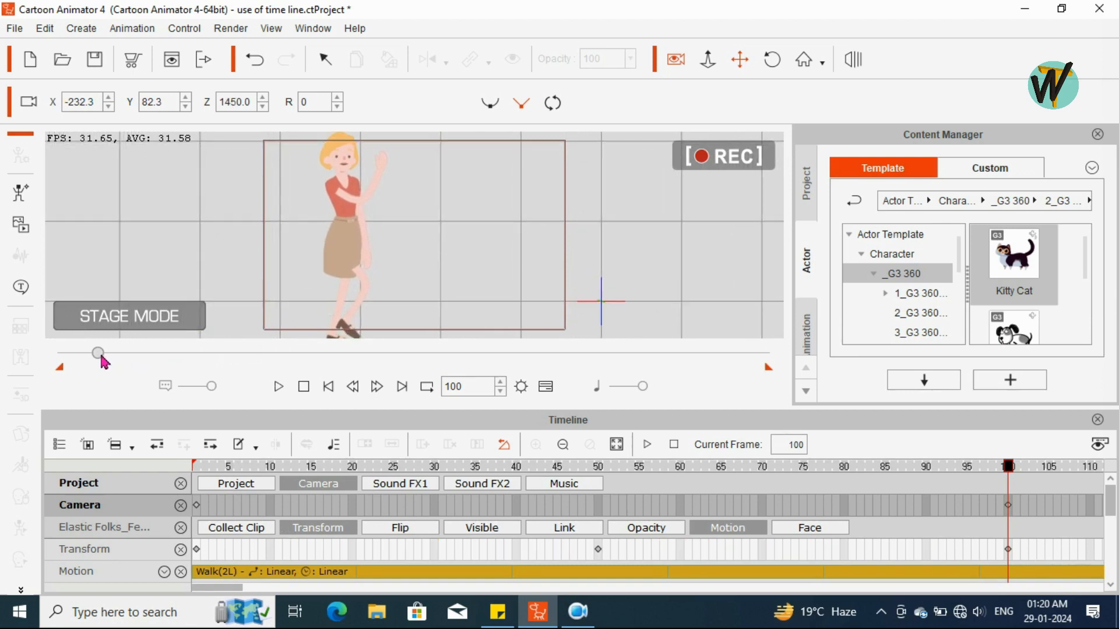
# Play the animation from frame 1 to preview the camera move.
pyautogui.moveTo(98, 353); pyautogui.dragTo(37, 361)
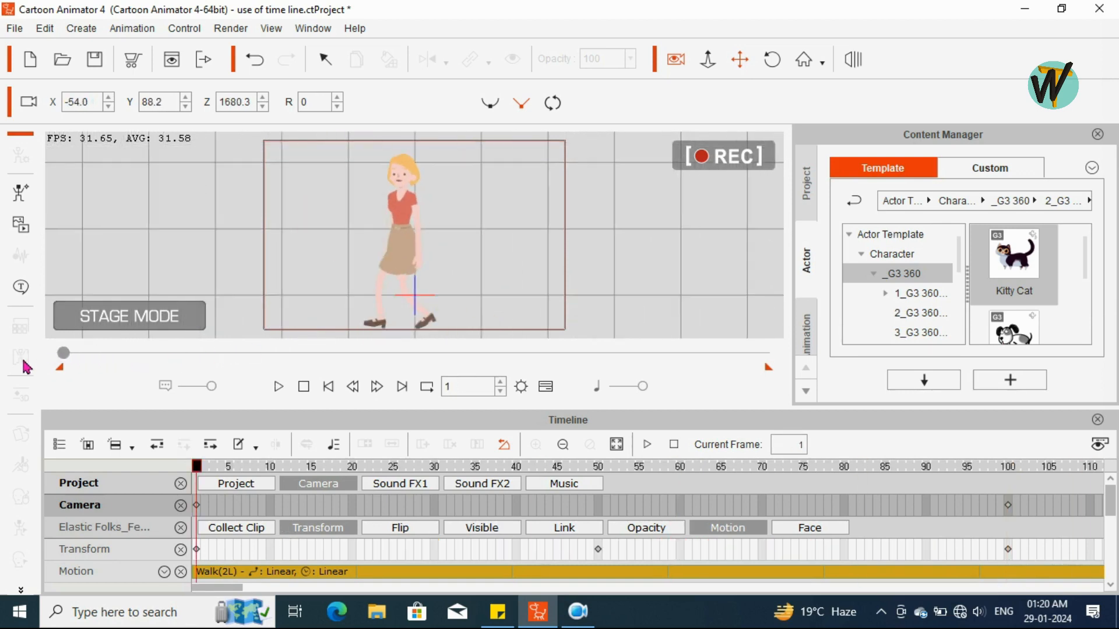
pyautogui.click(278, 387)
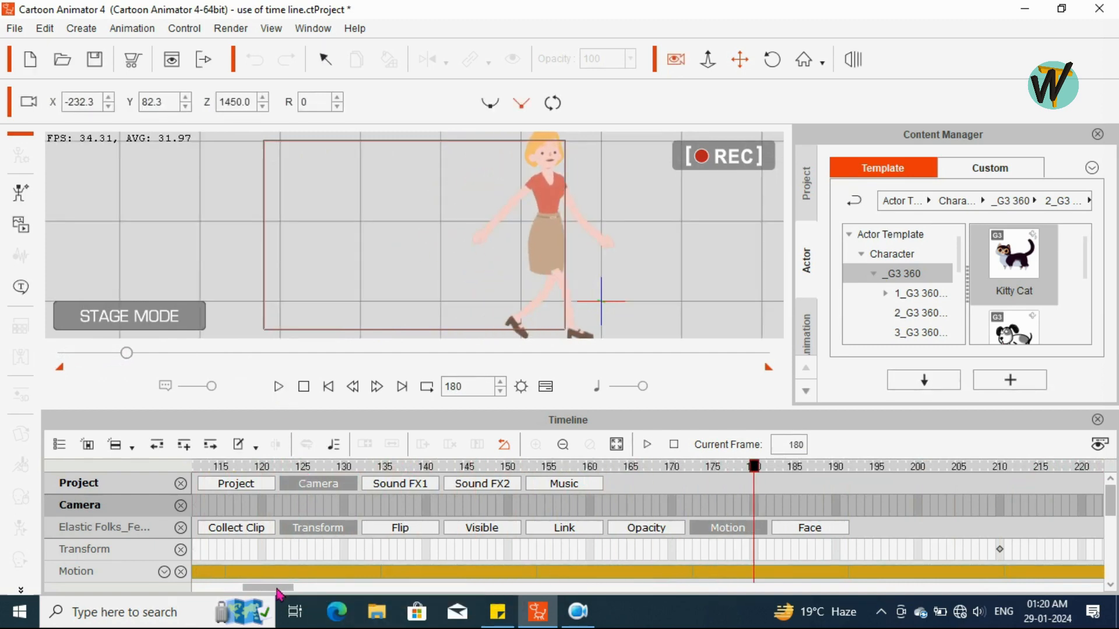
pyautogui.moveTo(274, 587); pyautogui.dragTo(216, 589)
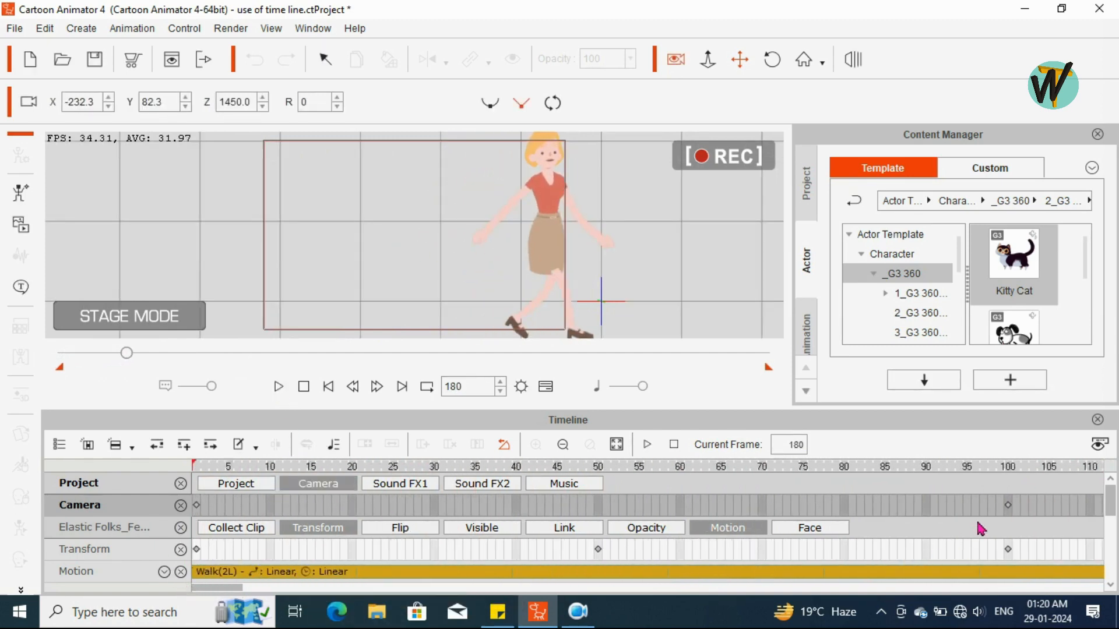
# Copy the Camera key at frame 1 and paste it at frame 80.
pyautogui.click(197, 505)
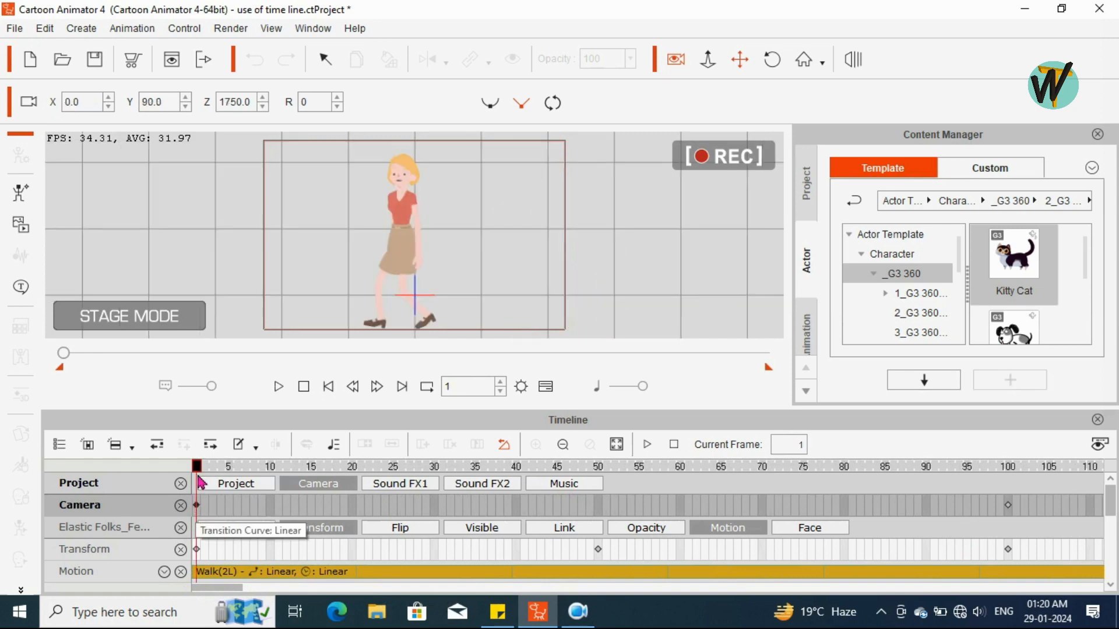
pyautogui.moveTo(196, 510); pyautogui.dragTo(189, 481)
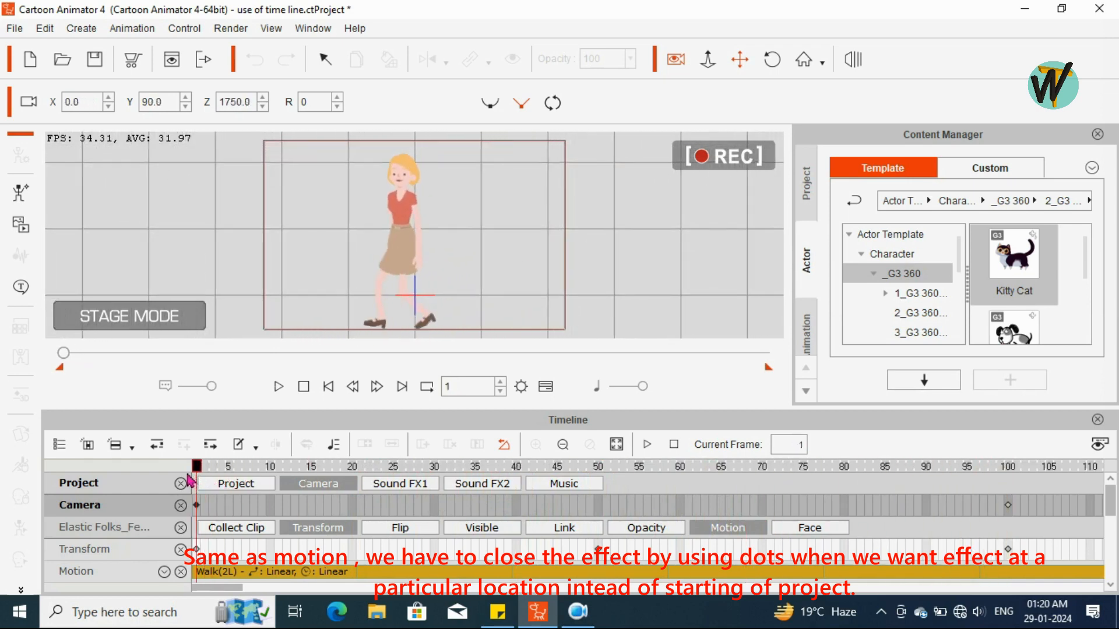
pyautogui.click(197, 506)
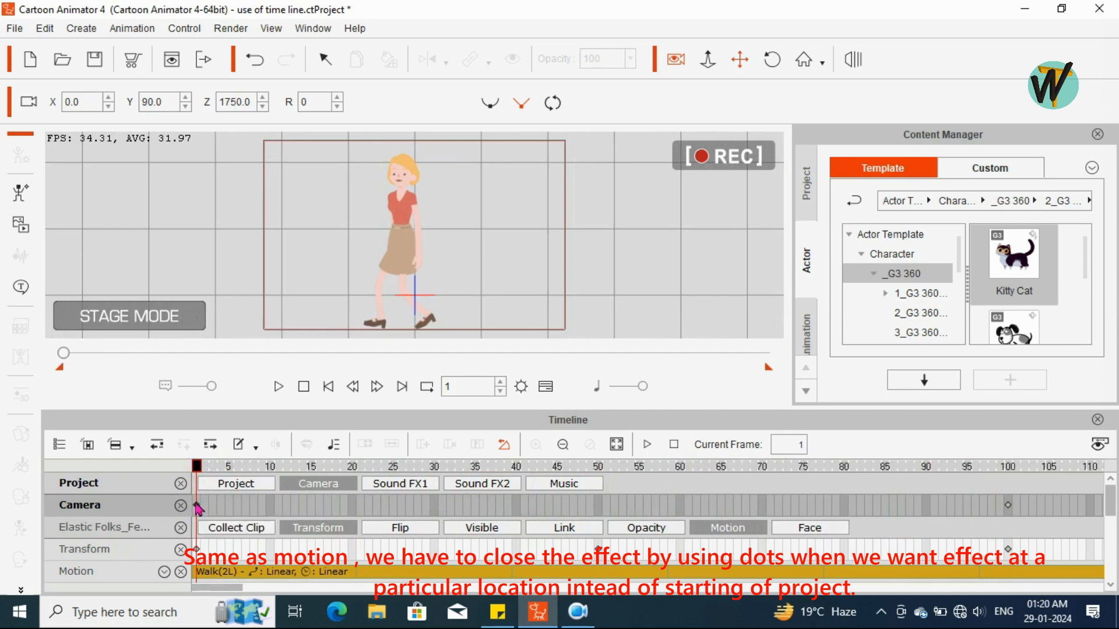
pyautogui.click(844, 508)
pyautogui.hotkey('ctrl', 'v')
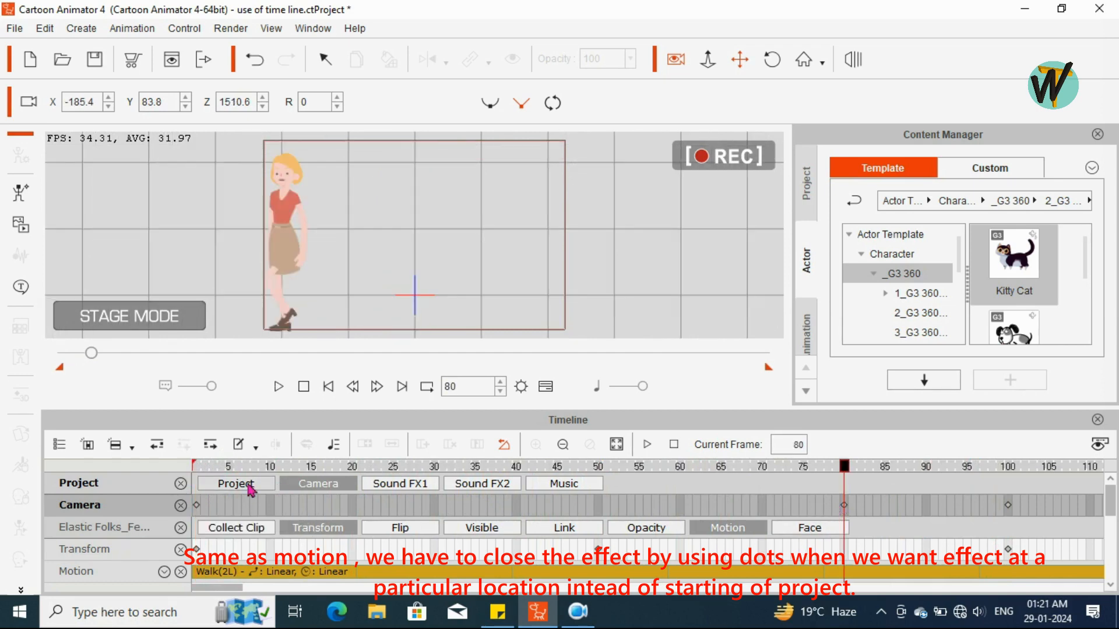
# Scrub through the Camera keys, then copy the key at frame 80 and paste it at frame 120.
pyautogui.click(198, 506)
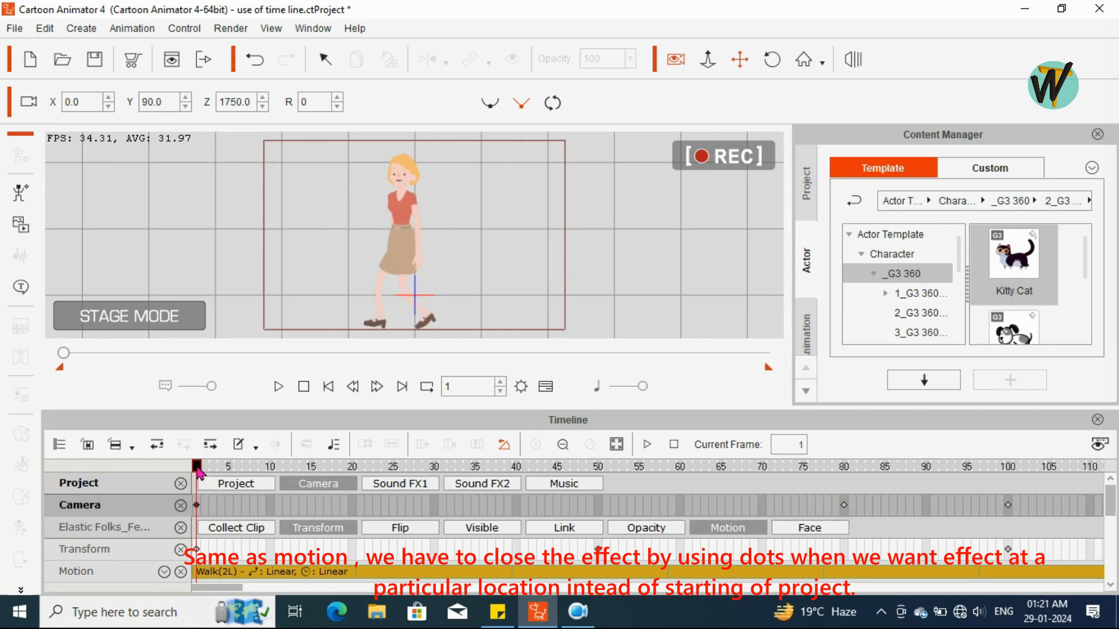
pyautogui.moveTo(198, 472); pyautogui.dragTo(1004, 524)
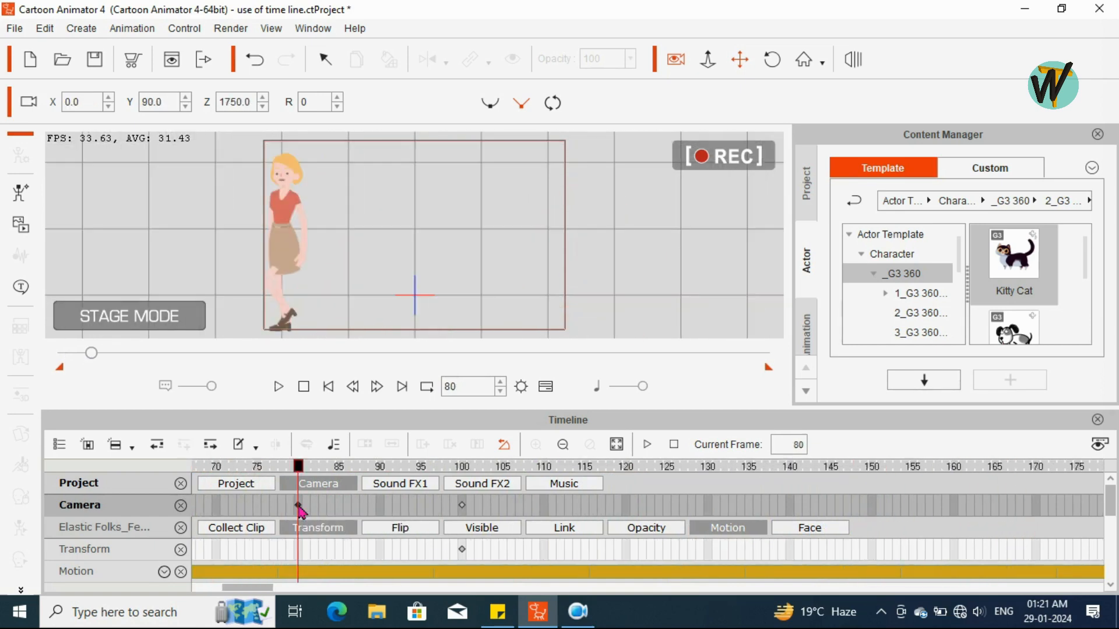
pyautogui.click(626, 509)
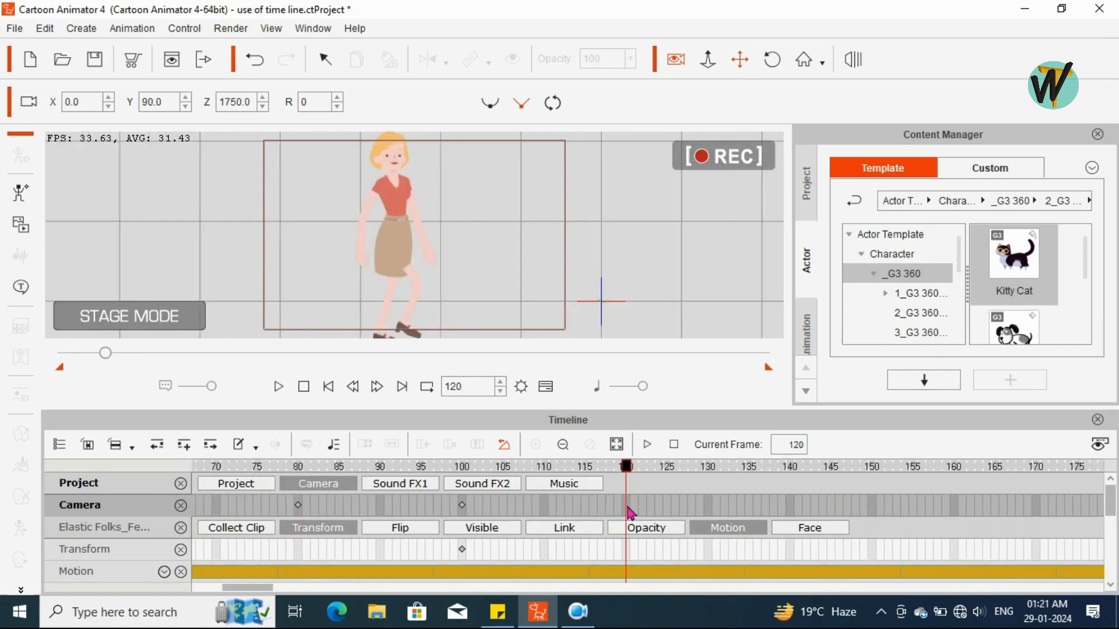
pyautogui.hotkey('ctrl', 'v')
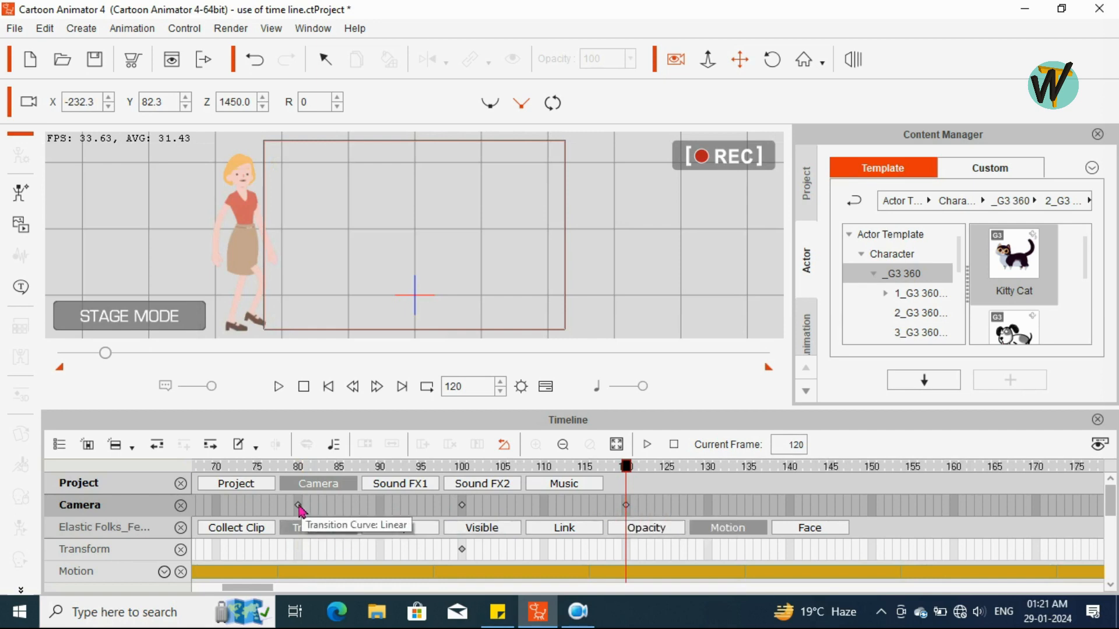
# Scrub between frames 80 and 120 to review the camera effect across the Camera keys.
pyautogui.click(297, 505)
pyautogui.moveTo(296, 473); pyautogui.dragTo(296, 526)
pyautogui.moveTo(243, 588); pyautogui.dragTo(211, 590)
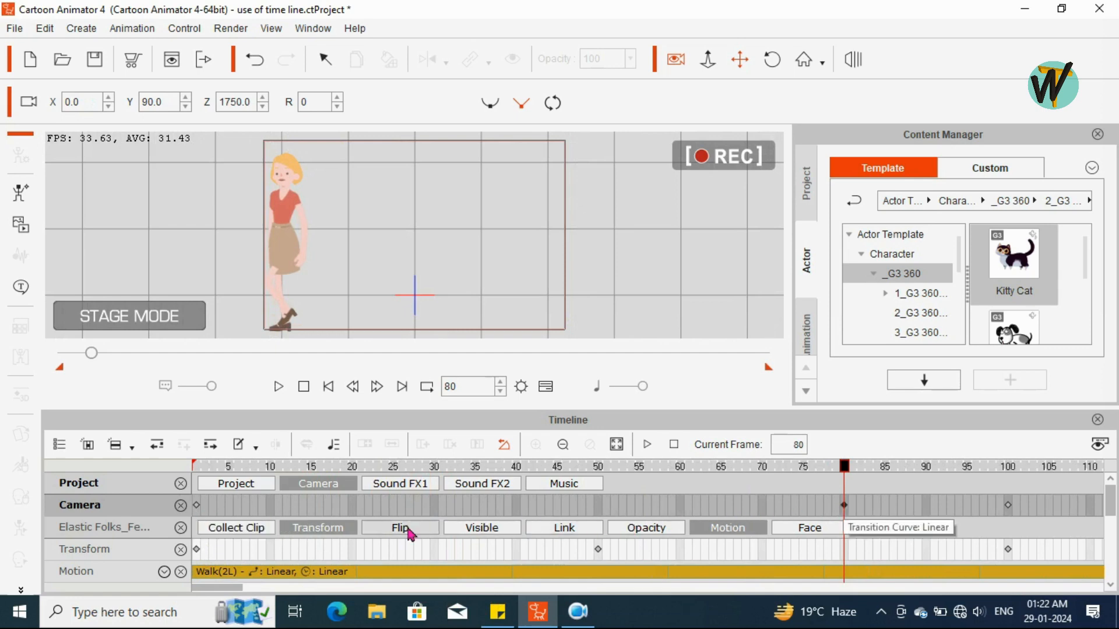
pyautogui.moveTo(230, 589); pyautogui.dragTo(265, 589)
pyautogui.moveTo(316, 472); pyautogui.dragTo(644, 533)
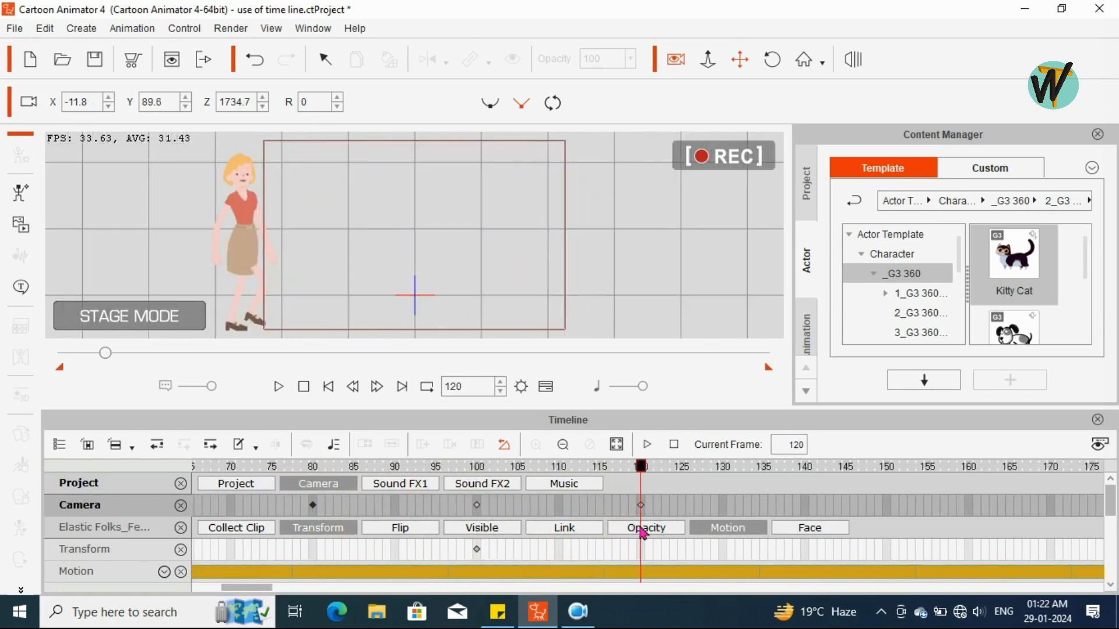
pyautogui.moveTo(644, 533); pyautogui.dragTo(312, 500)
# Hide the project's Camera track and show the character's Collect Clip track.
pyautogui.click(319, 484)
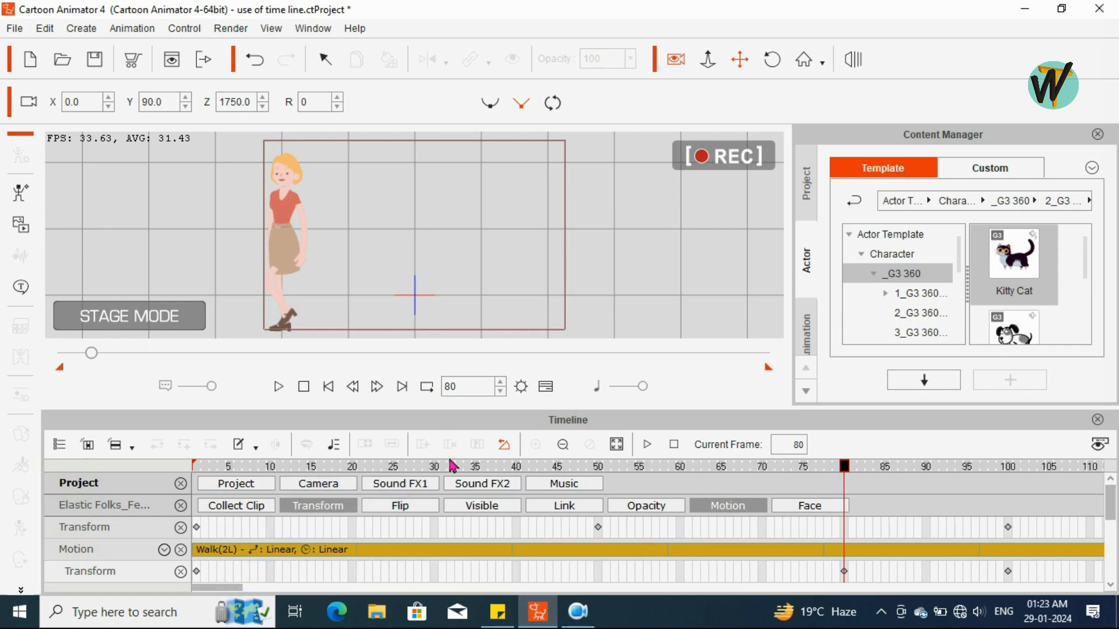
pyautogui.click(235, 506)
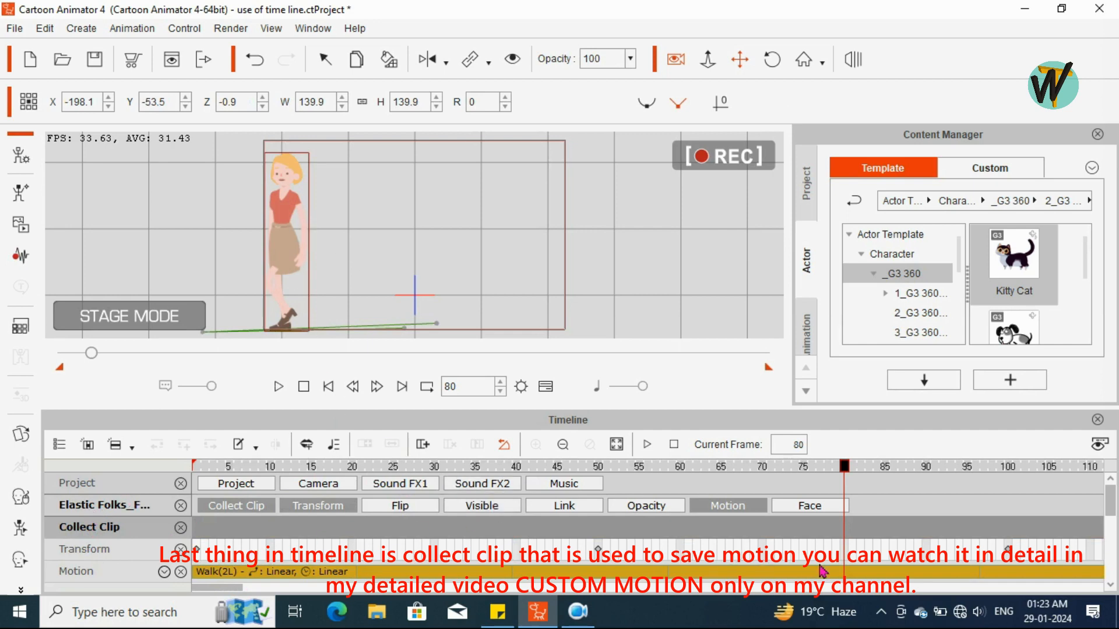
# Set the project's total animation length to 100 frames in the project settings.
pyautogui.click(1008, 550)
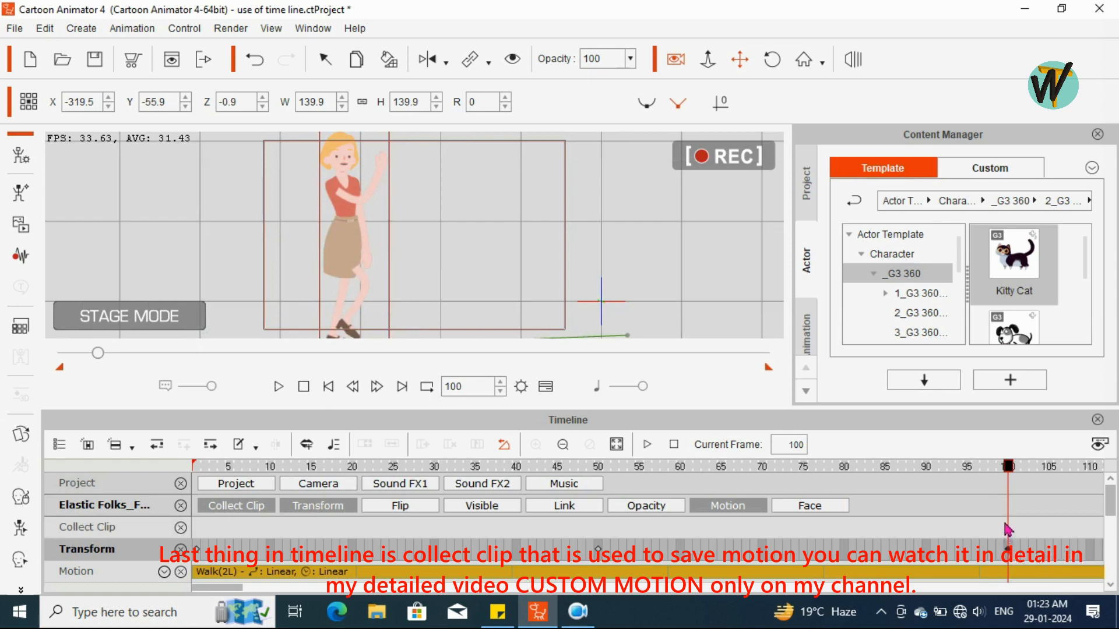
pyautogui.click(521, 387)
pyautogui.moveTo(385, 207); pyautogui.dragTo(348, 206)
pyautogui.write('10')
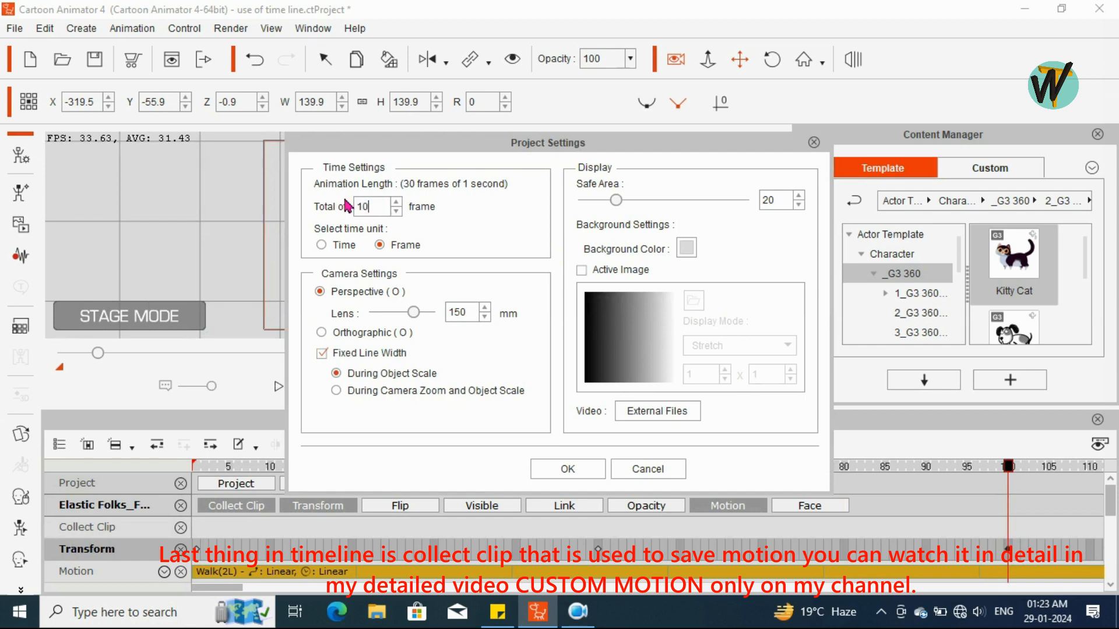
pyautogui.write('0')
pyautogui.click(568, 468)
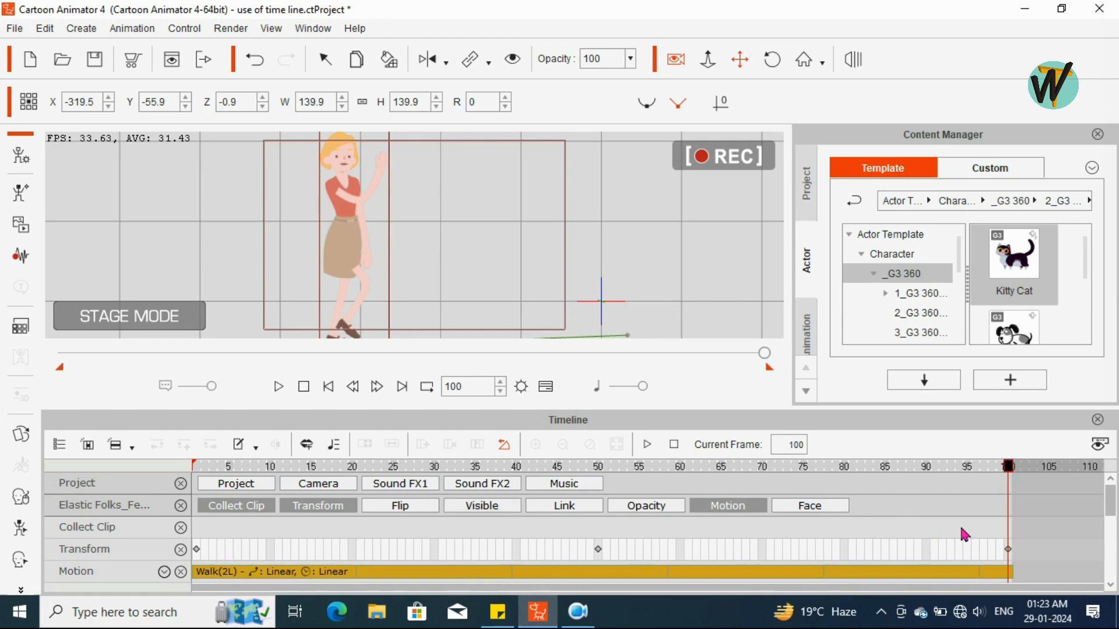
# Mark a range from frame 1 to 100 on the character's Collect Clip track.
pyautogui.scroll(-2, 985, 541)
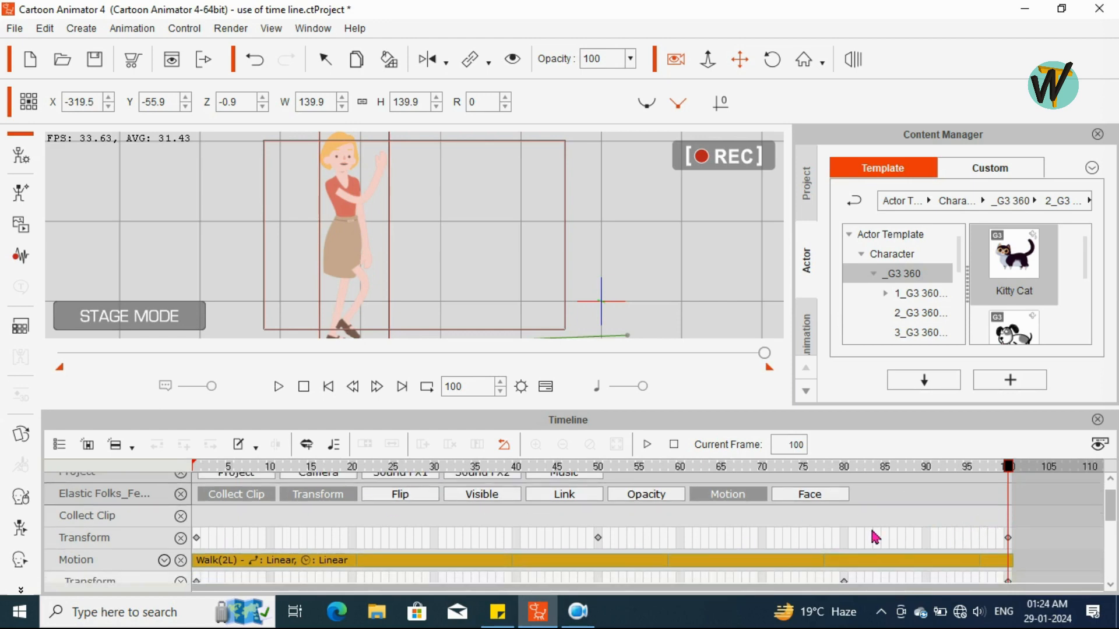
pyautogui.click(297, 496)
pyautogui.click(297, 497)
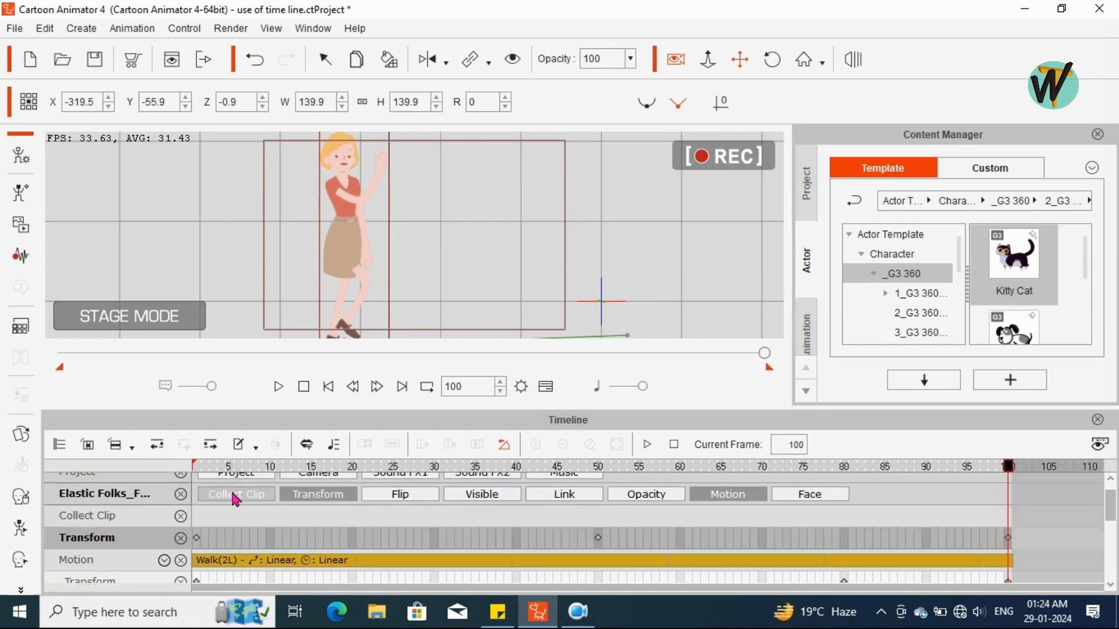
pyautogui.moveTo(1012, 522); pyautogui.dragTo(189, 528)
# Open the Export Perform save dialog for the marked clip range and cancel it.
pyautogui.rightClick(279, 513)
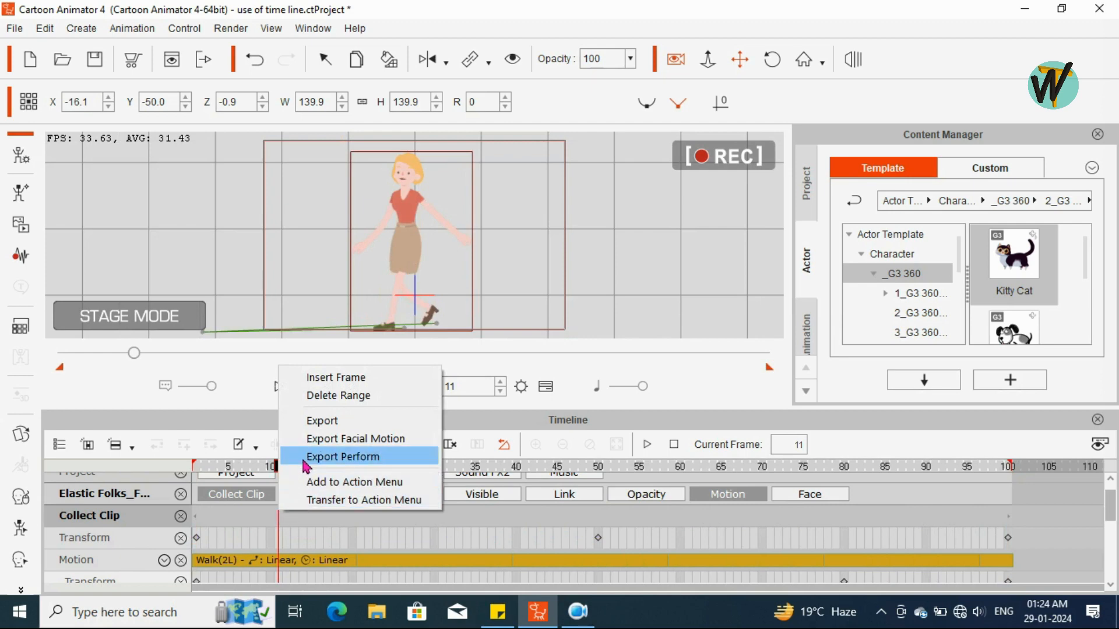
pyautogui.click(347, 458)
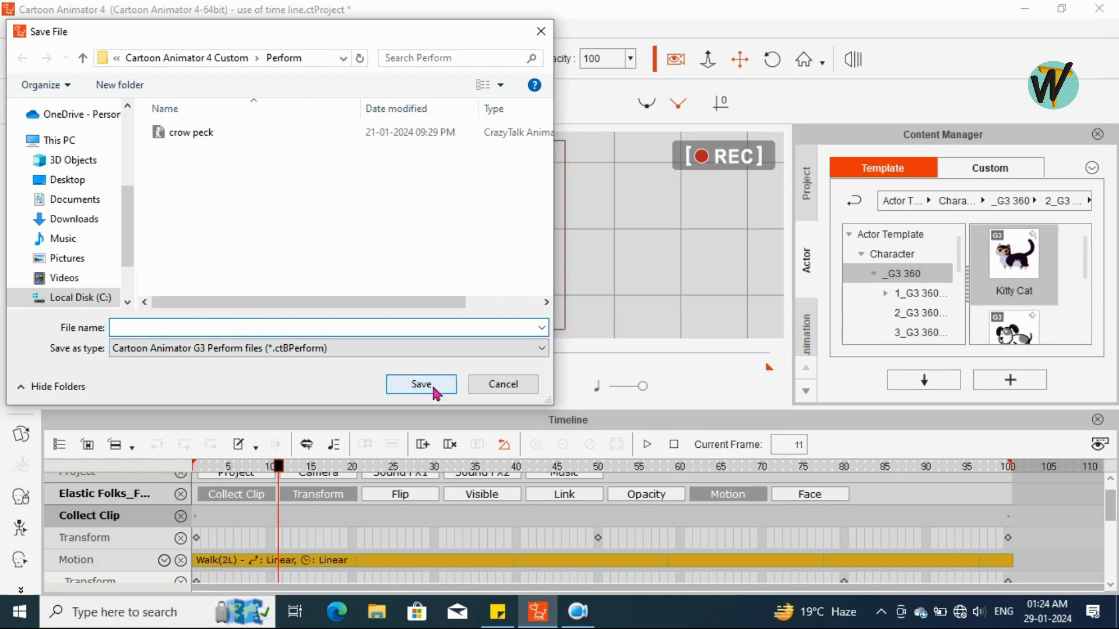
pyautogui.click(495, 384)
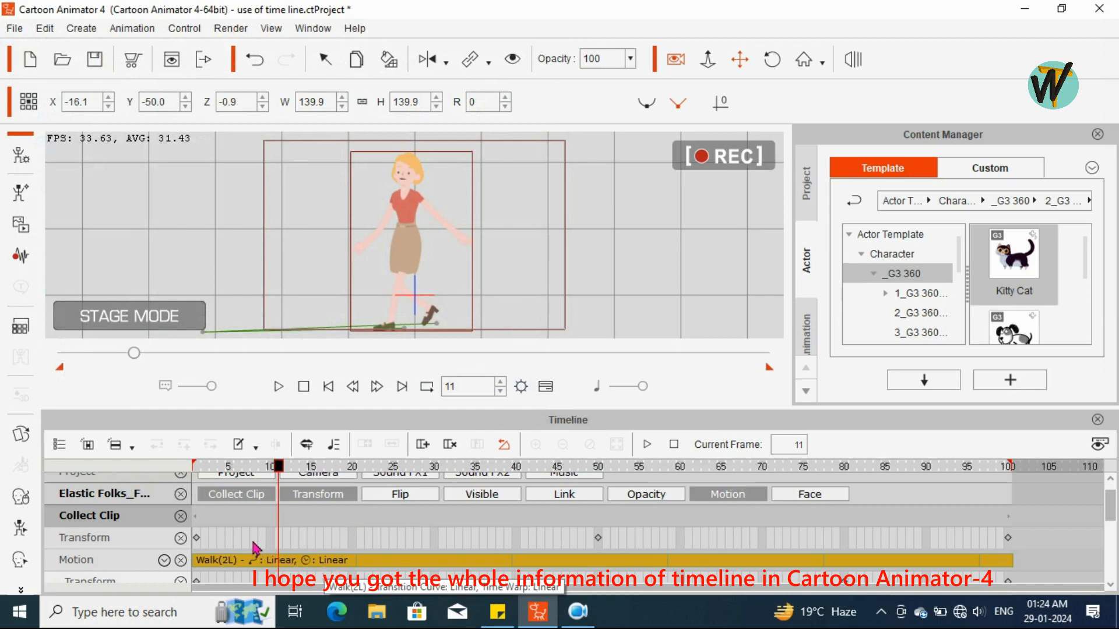
# Select the Collect Clip track and hide the character's Motion track.
pyautogui.click(247, 519)
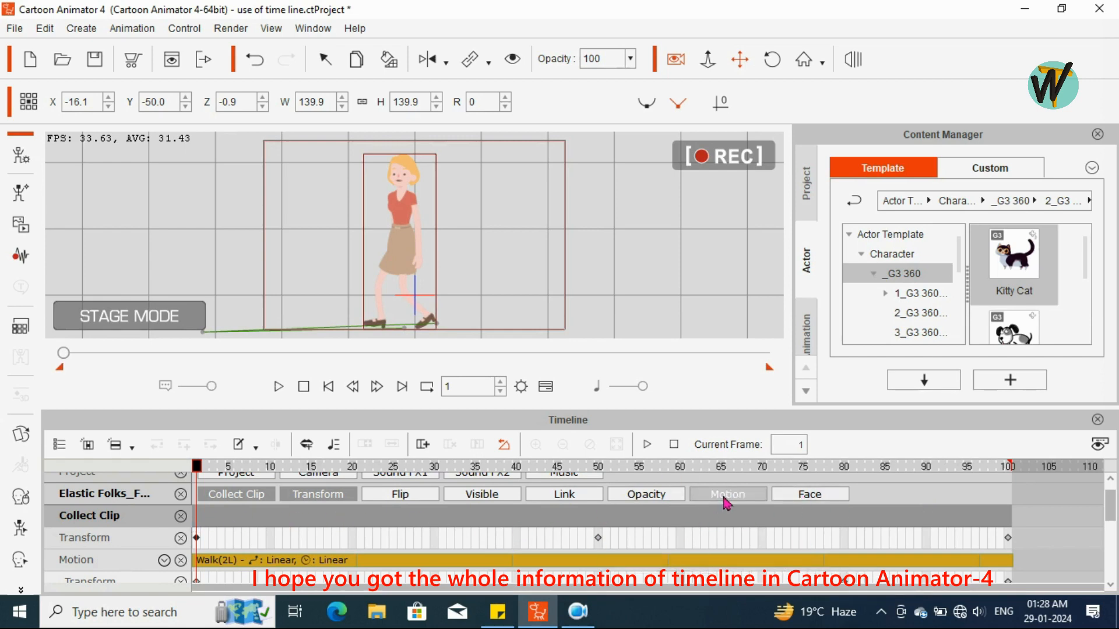
pyautogui.scroll(1, 725, 501)
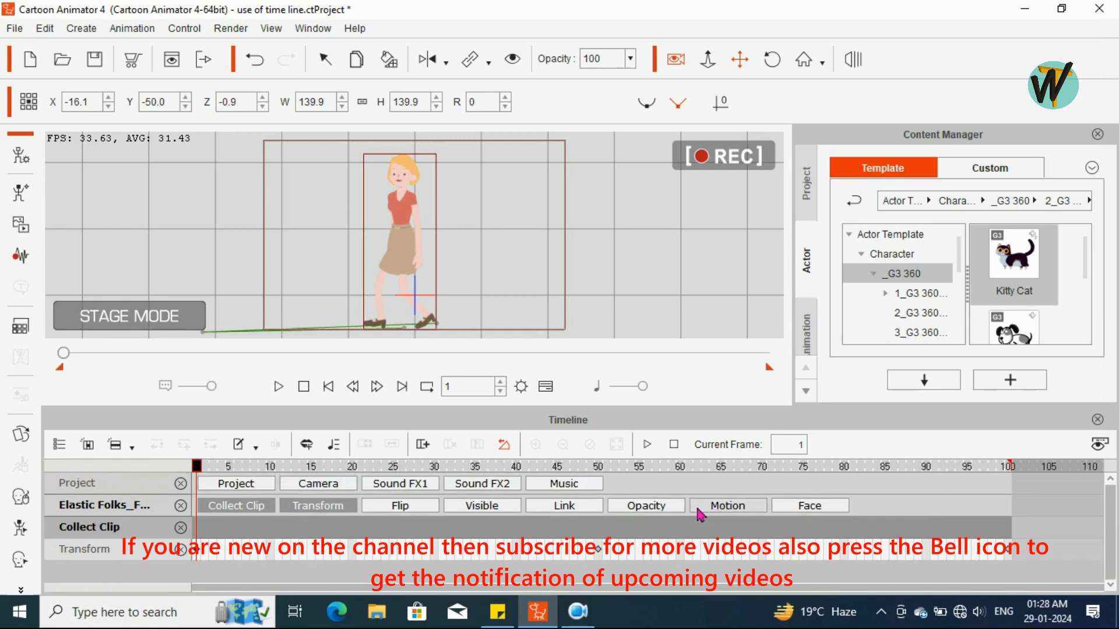